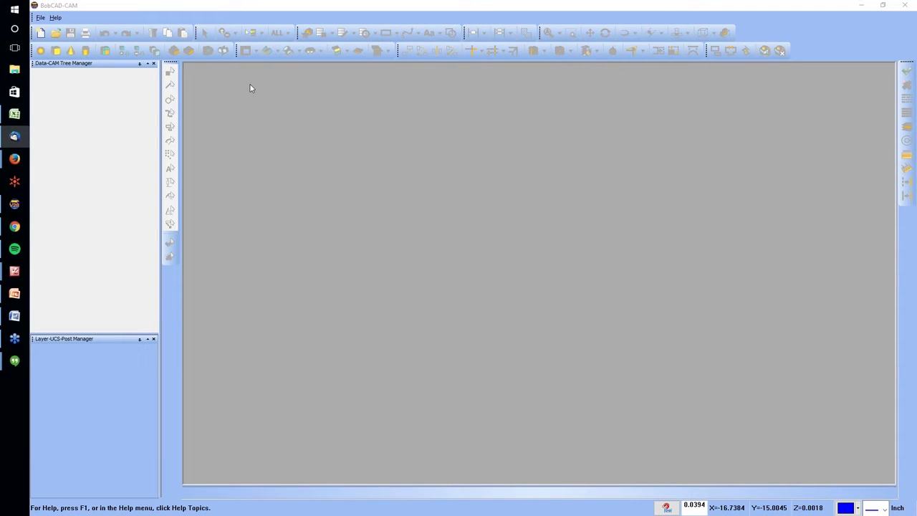
Create a new document with a Nesting job for the BC_3x_Mill machine and start the Nesting Wizard.
{"action": "left_click", "coordinate": [41, 33]}
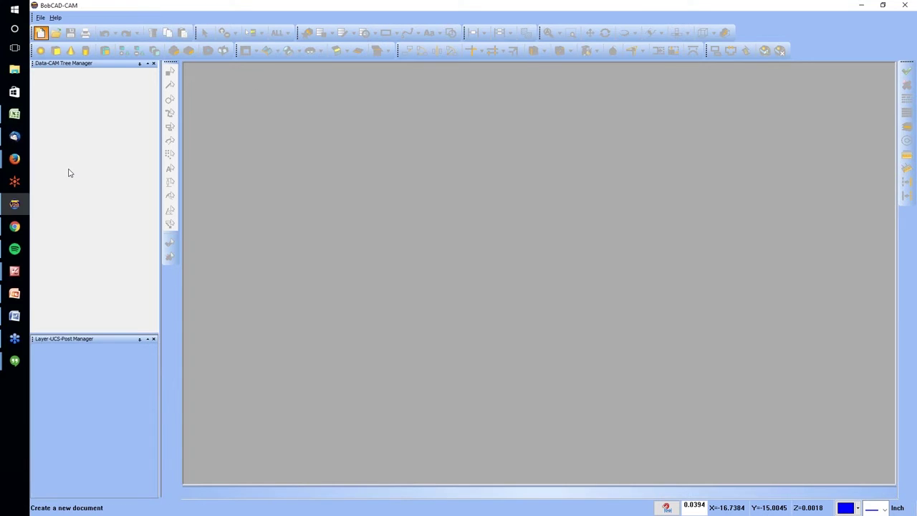
{"action": "left_click", "coordinate": [63, 142]}
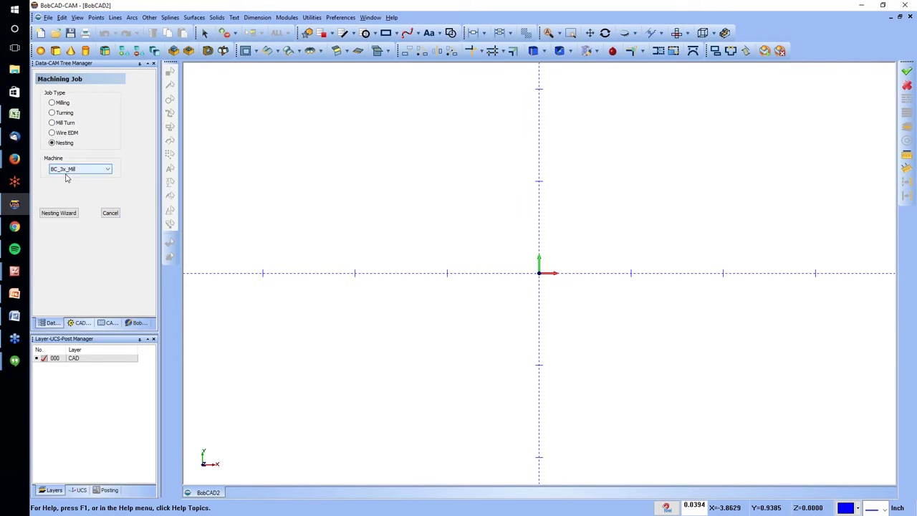
{"action": "left_click", "coordinate": [60, 215]}
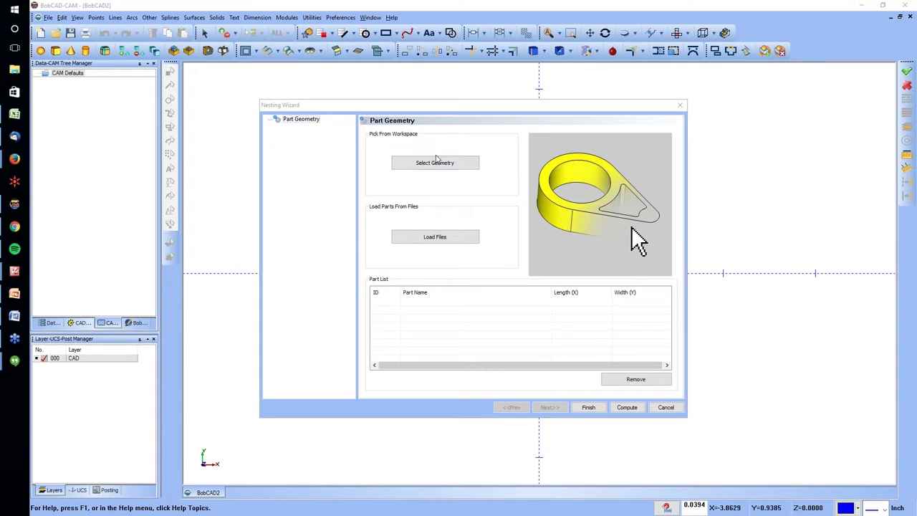
Load the DXF files Nest part 1, Nest part 2 and Nesting_Tutorial1 from the Nesting folder as part geometry.
{"action": "left_click", "coordinate": [435, 237]}
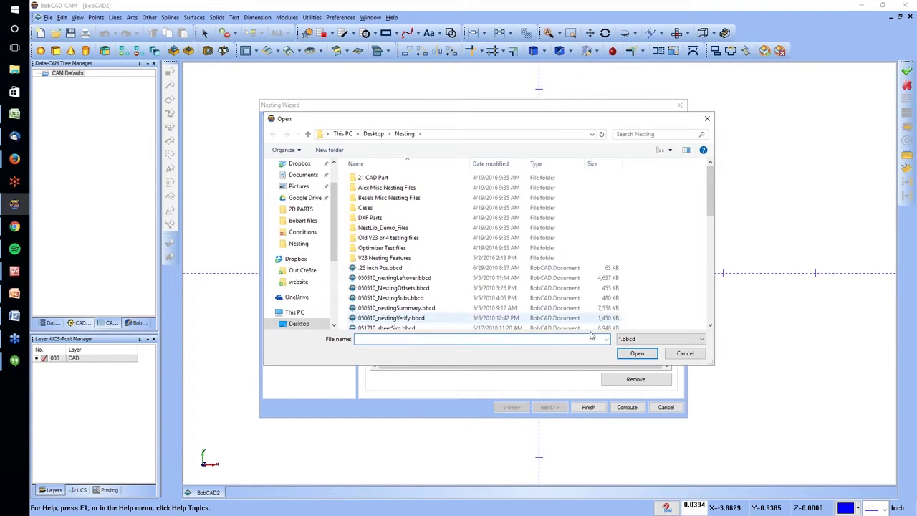
{"action": "left_click", "coordinate": [635, 341]}
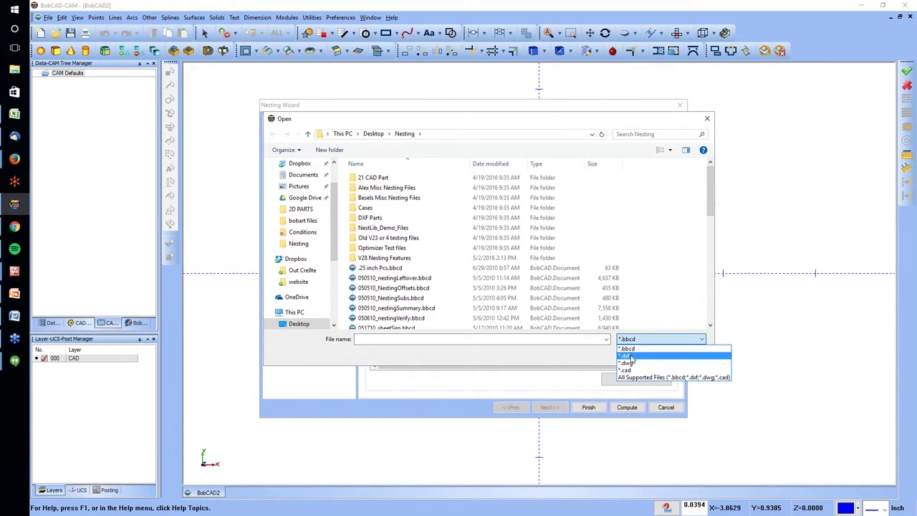
{"action": "left_click", "coordinate": [626, 356]}
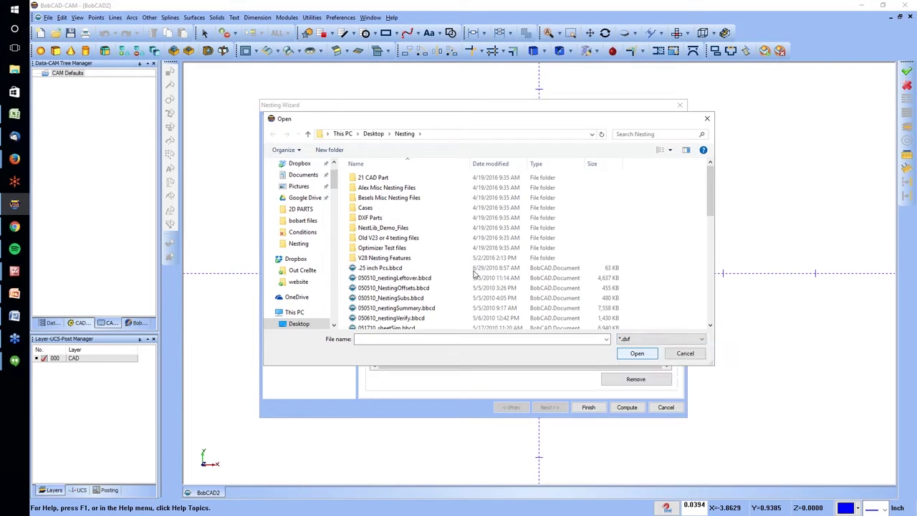
{"action": "scroll", "coordinate": [458, 267], "scroll_direction": "down", "scroll_amount": 1}
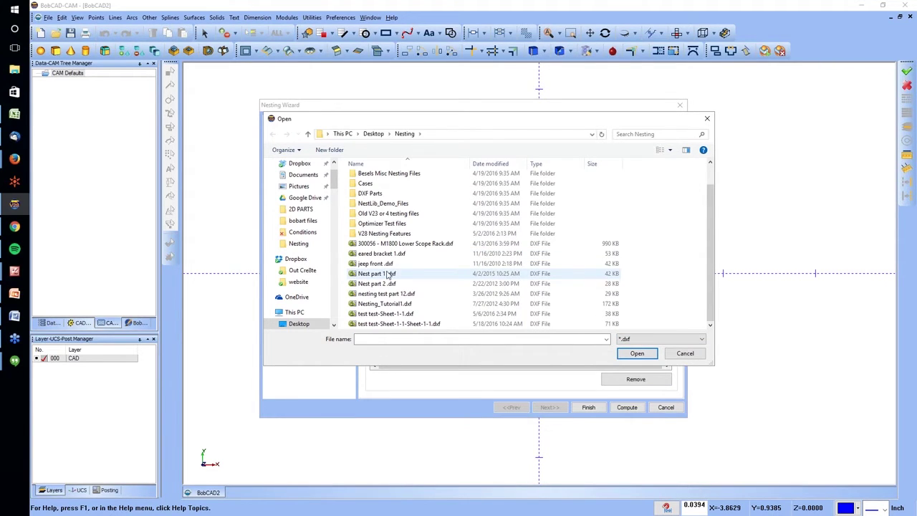
{"action": "left_click", "coordinate": [379, 273]}
{"action": "left_click", "coordinate": [382, 284], "text": "ctrl"}
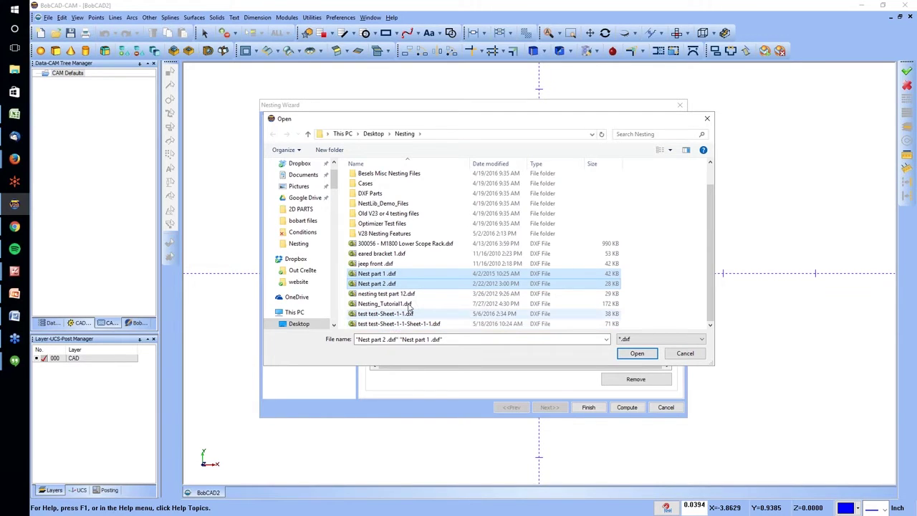
{"action": "left_click", "coordinate": [385, 304]}
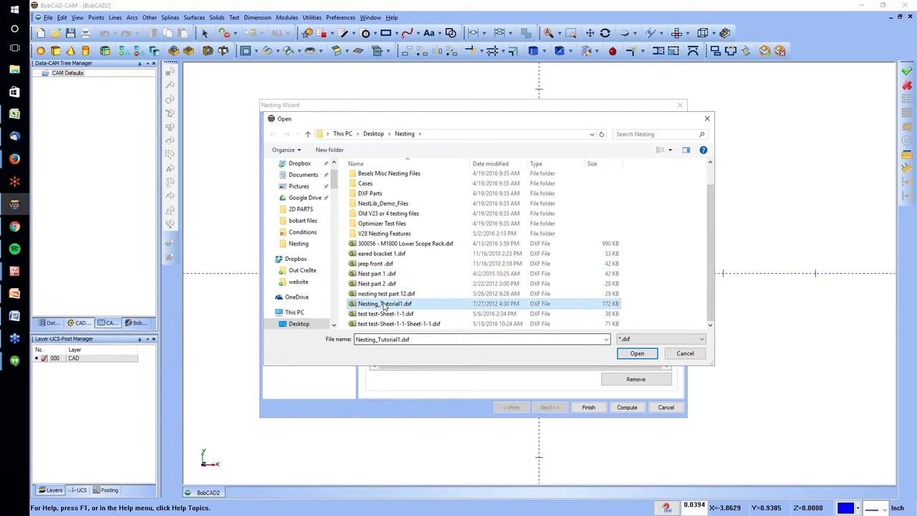
{"action": "left_click", "coordinate": [389, 284], "text": "ctrl"}
{"action": "left_click", "coordinate": [389, 273], "text": "ctrl"}
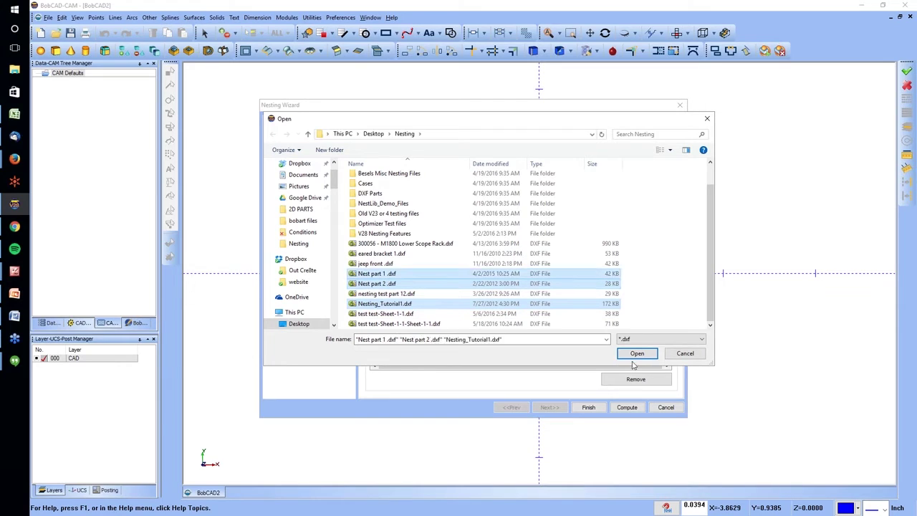
{"action": "left_click", "coordinate": [636, 353]}
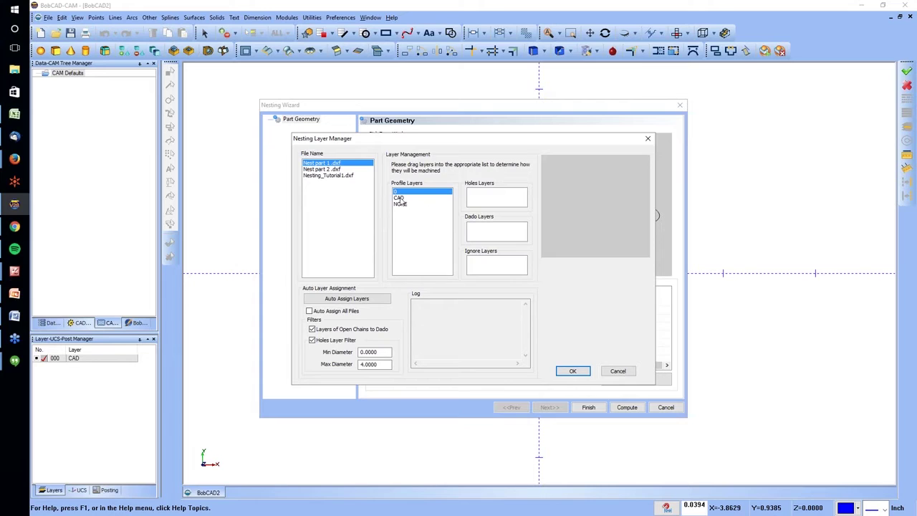
Preview the CAD profile layers of the loaded files and accept the layer assignments as they are.
{"action": "left_click", "coordinate": [399, 198]}
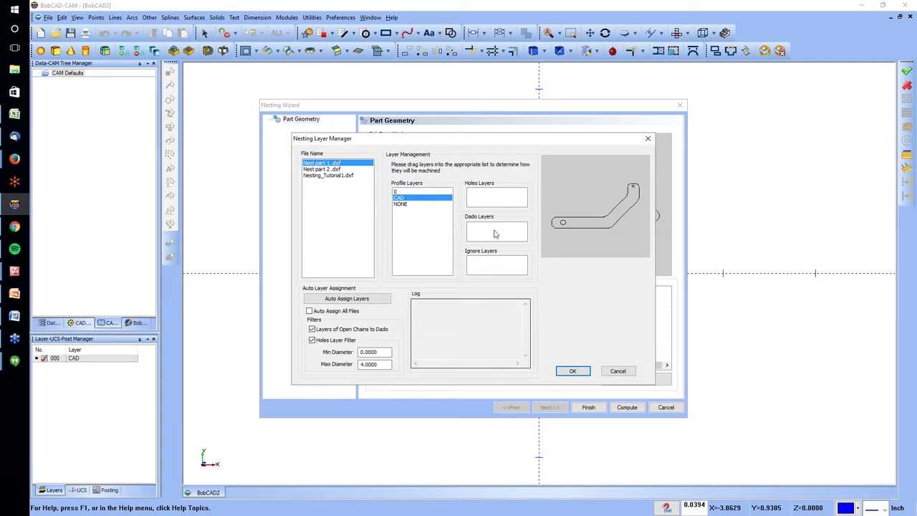
{"action": "left_click", "coordinate": [338, 170]}
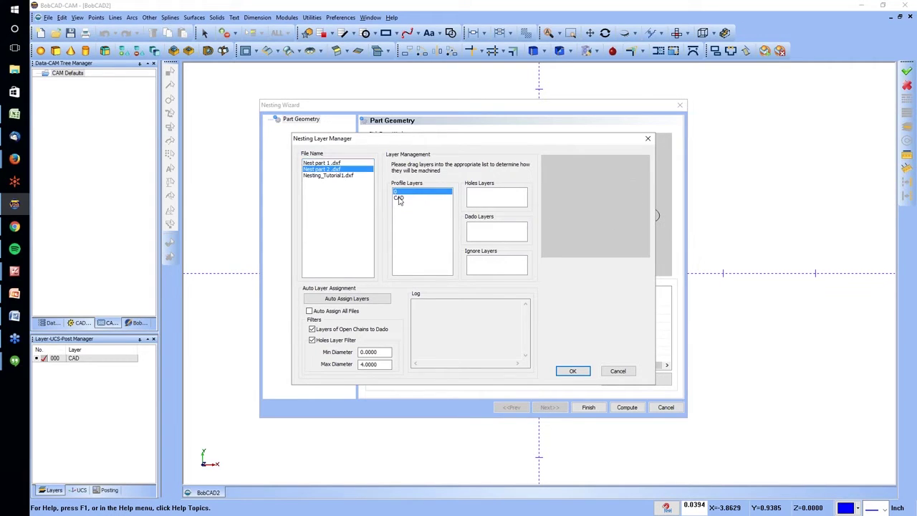
{"action": "left_click", "coordinate": [341, 175]}
{"action": "left_click", "coordinate": [398, 197]}
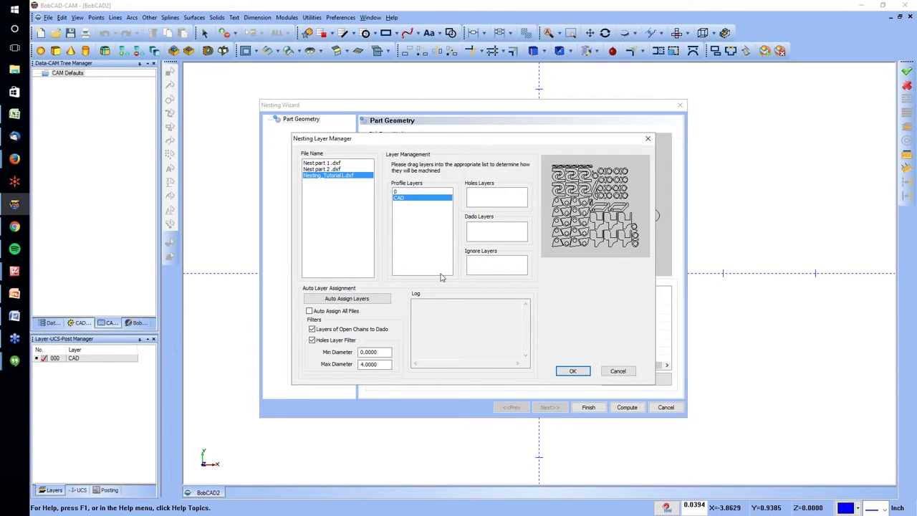
{"action": "left_click", "coordinate": [572, 372]}
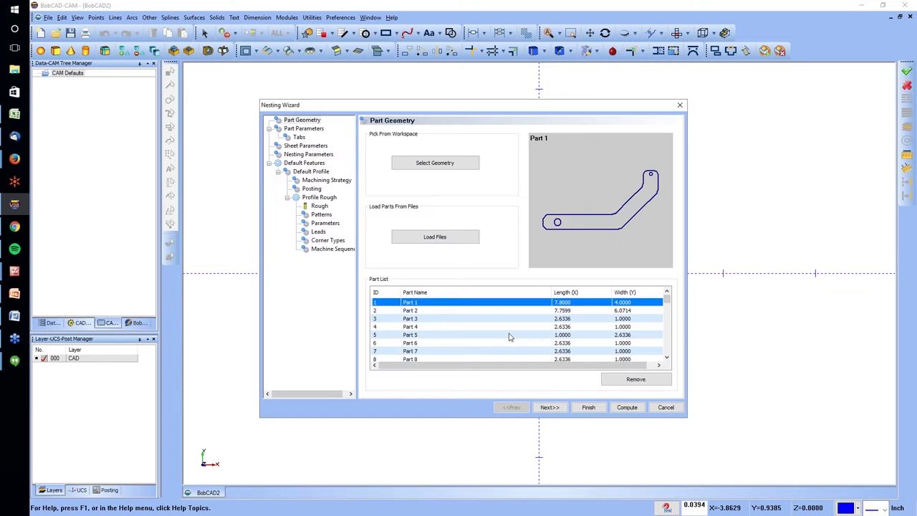
Examine the imported parts throughout the part list and preview the shapes of several of them.
{"action": "scroll", "coordinate": [437, 320], "scroll_direction": "down", "scroll_amount": 5}
{"action": "scroll", "coordinate": [437, 322], "scroll_direction": "down", "scroll_amount": 10}
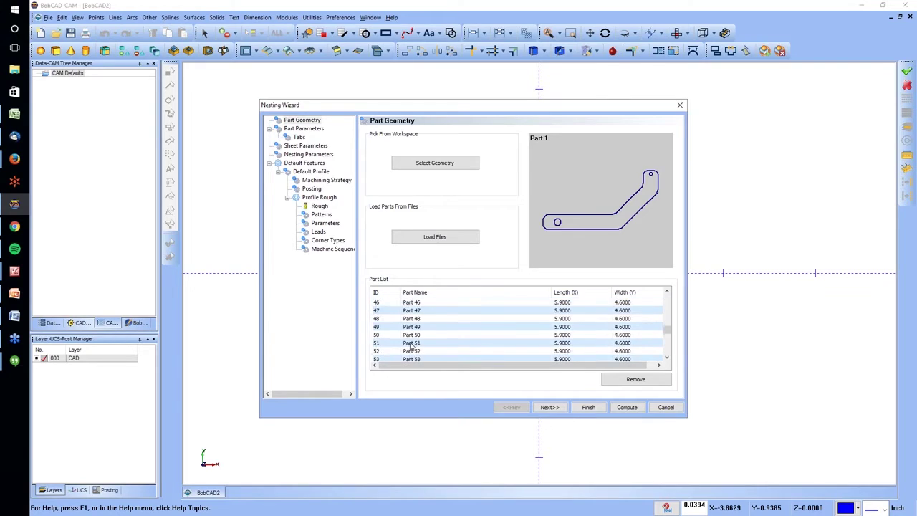
{"action": "left_click", "coordinate": [406, 334]}
{"action": "scroll", "coordinate": [406, 340], "scroll_direction": "down", "scroll_amount": 2}
{"action": "scroll", "coordinate": [407, 343], "scroll_direction": "down", "scroll_amount": 2}
{"action": "left_click", "coordinate": [416, 342]}
{"action": "scroll", "coordinate": [422, 342], "scroll_direction": "down", "scroll_amount": 5}
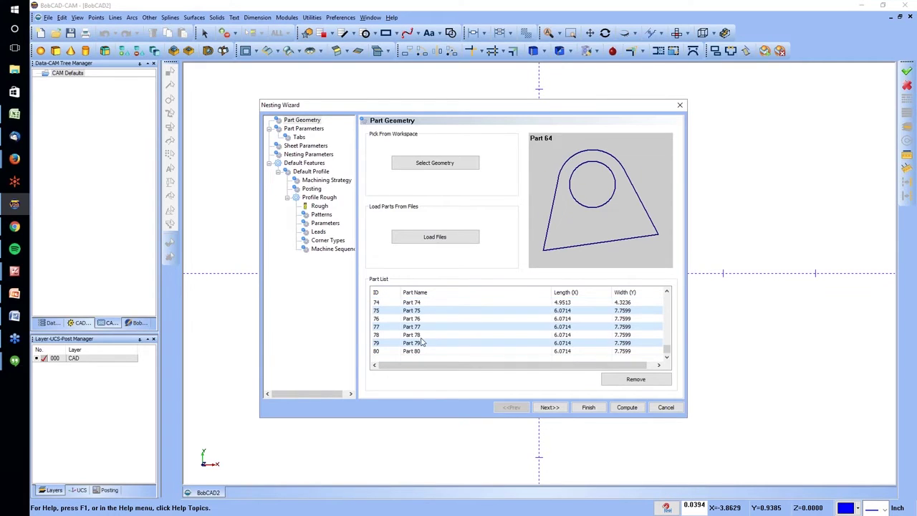
{"action": "left_click", "coordinate": [413, 352]}
{"action": "scroll", "coordinate": [437, 323], "scroll_direction": "up", "scroll_amount": 1}
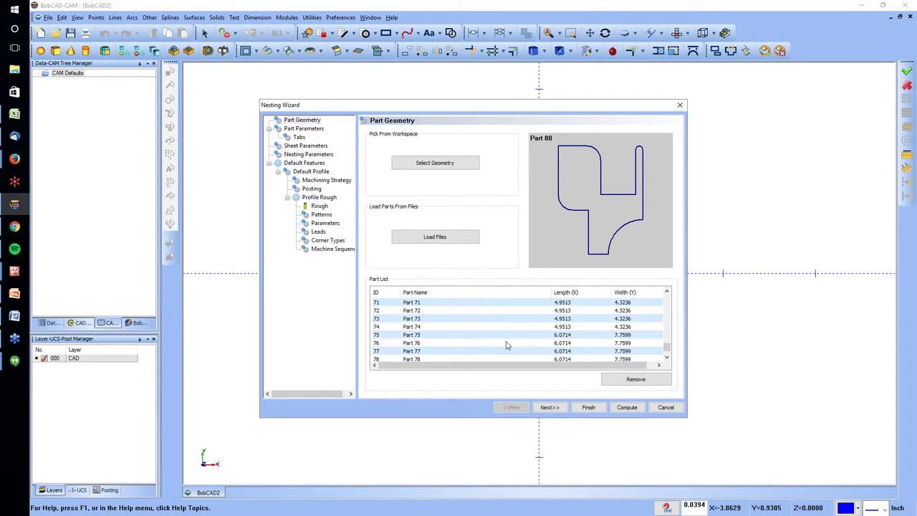
{"action": "scroll", "coordinate": [441, 315], "scroll_direction": "up", "scroll_amount": 20}
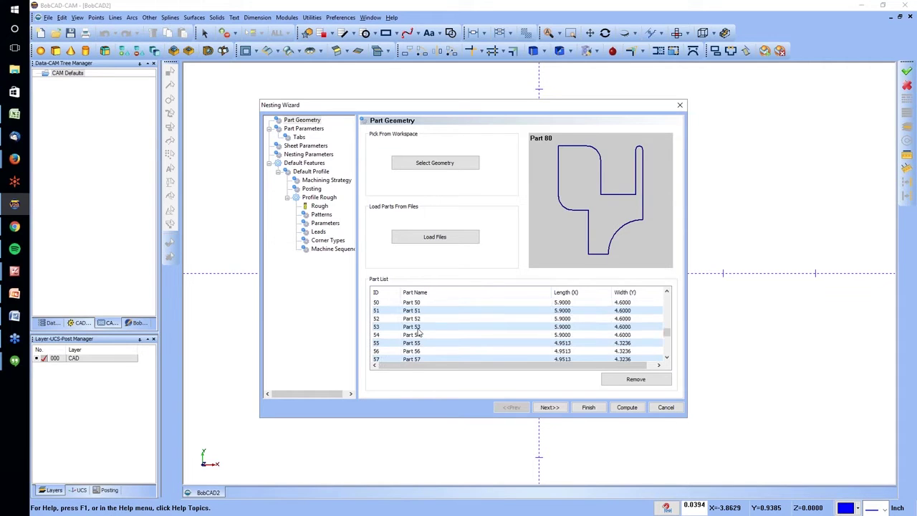
{"action": "scroll", "coordinate": [440, 315], "scroll_direction": "up", "scroll_amount": 2}
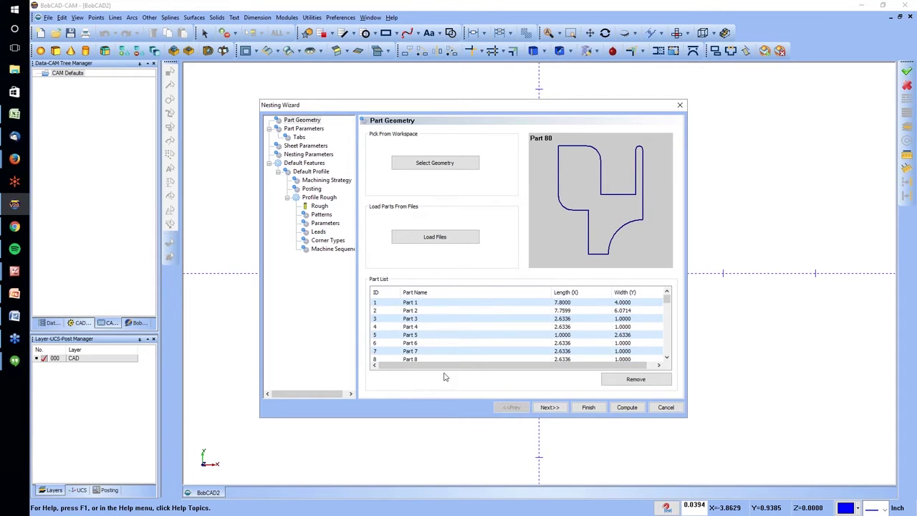
{"action": "left_click", "coordinate": [412, 304]}
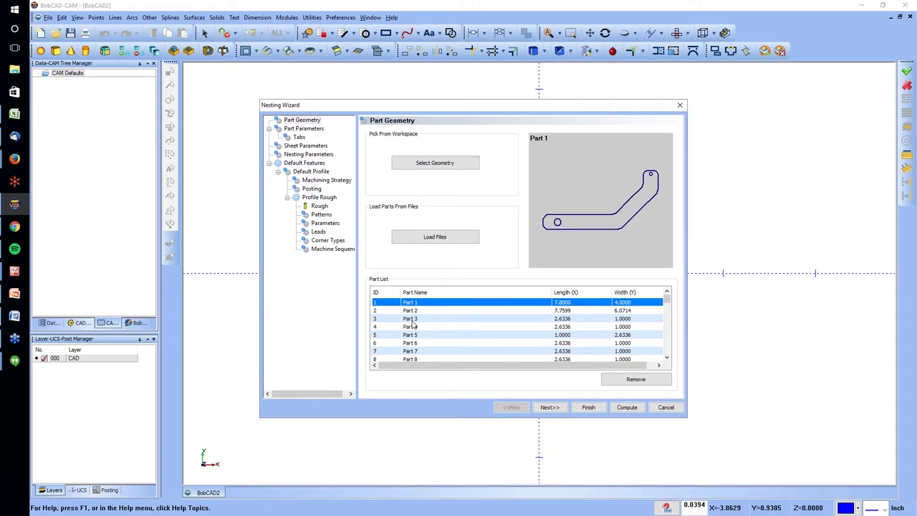
Remove Part 4 through Part 80 from the part list.
{"action": "left_click", "coordinate": [413, 327]}
{"action": "scroll", "coordinate": [606, 353], "scroll_direction": "down", "scroll_amount": 20}
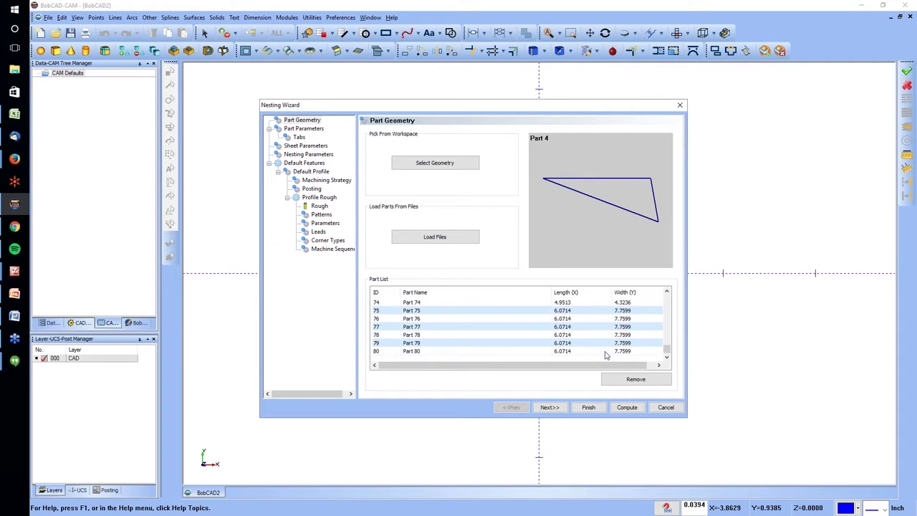
{"action": "left_click", "coordinate": [492, 351], "text": "shift"}
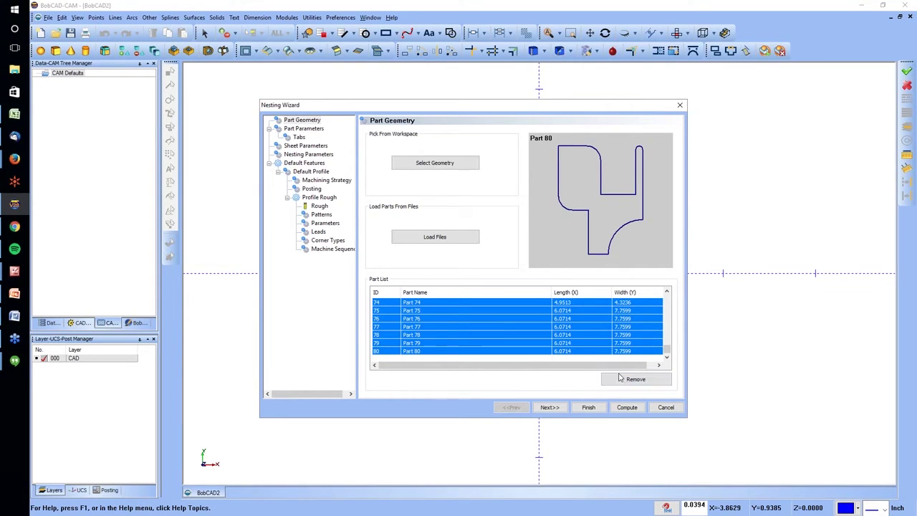
{"action": "left_click", "coordinate": [621, 381]}
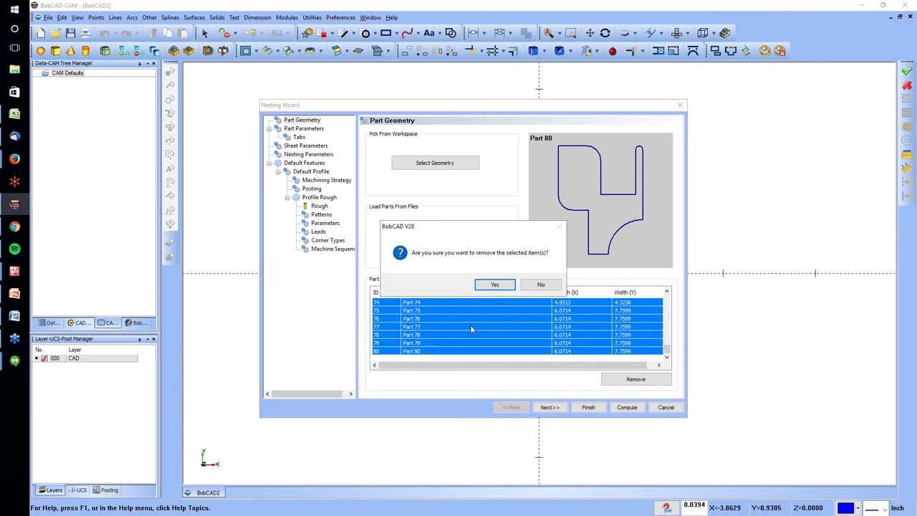
{"action": "left_click", "coordinate": [492, 285]}
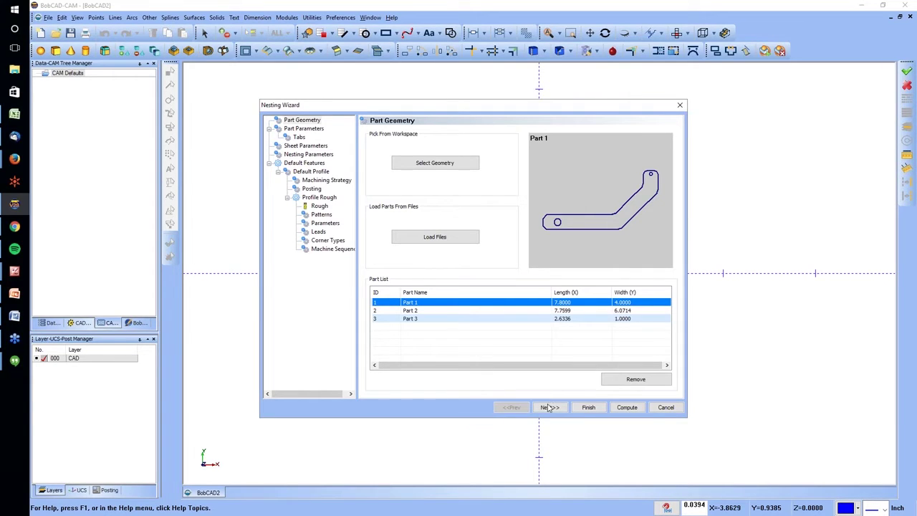
Proceed to the part parameters and set the quantity of Part 1 to 200.
{"action": "key", "text": "Return"}
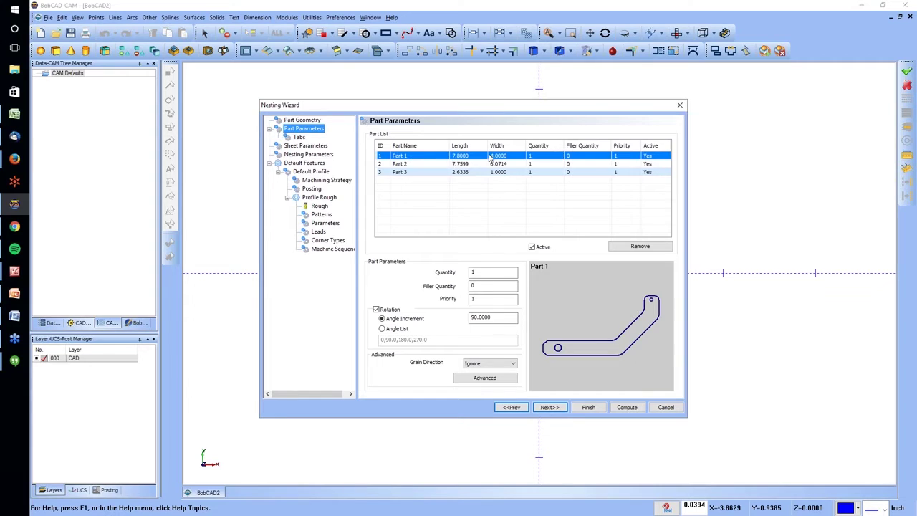
{"action": "double_click", "coordinate": [480, 272]}
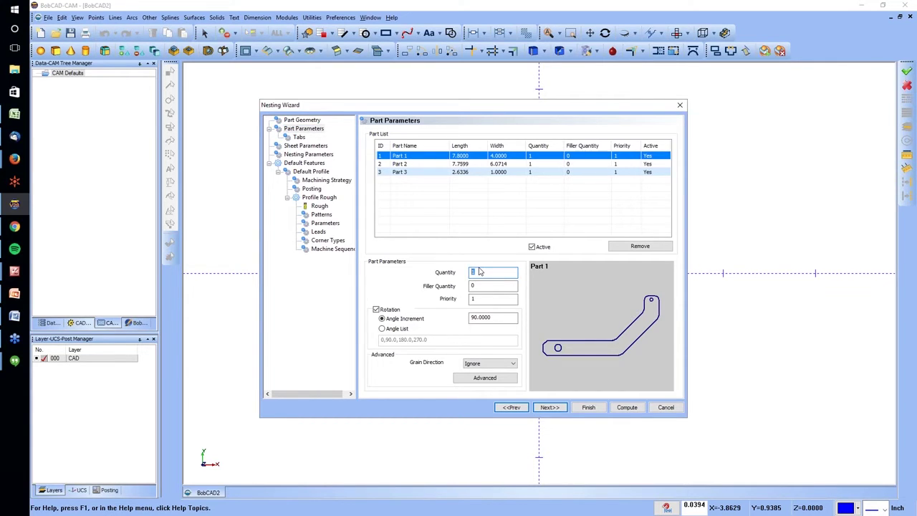
{"action": "type", "text": "200"}
{"action": "key", "text": "Return"}
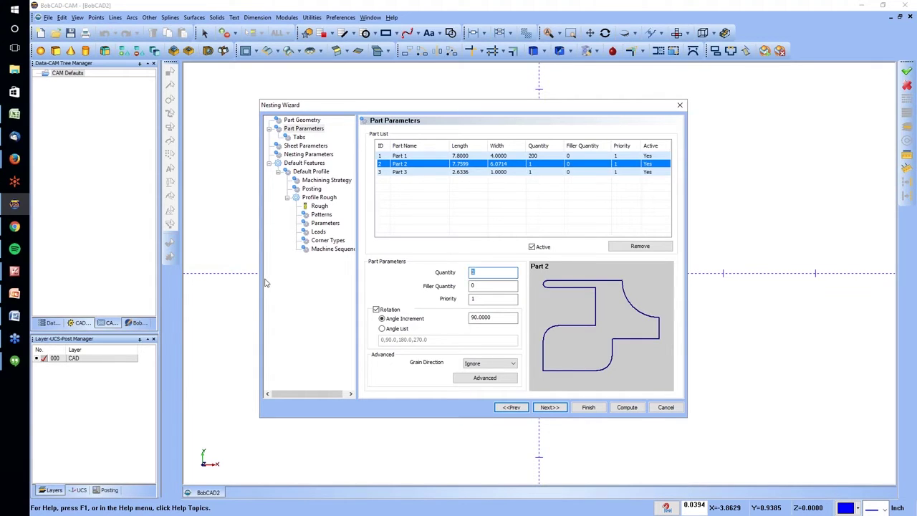
Set the quantity of both Part 2 and Part 3 to 30.
{"action": "type", "text": "50"}
{"action": "key", "text": "BackSpace"}
{"action": "key", "text": "BackSpace"}
{"action": "type", "text": "30"}
{"action": "left_click", "coordinate": [503, 173]}
{"action": "double_click", "coordinate": [488, 273]}
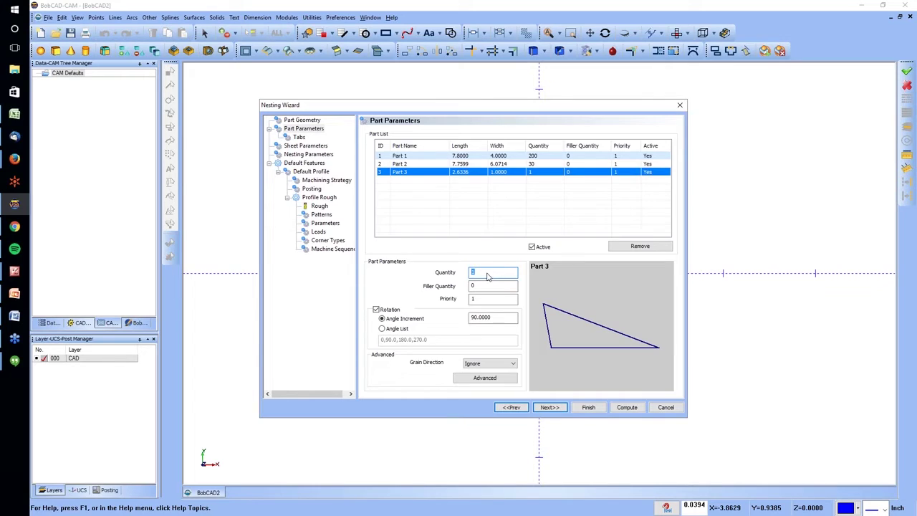
{"action": "type", "text": "30"}
{"action": "left_click", "coordinate": [382, 329]}
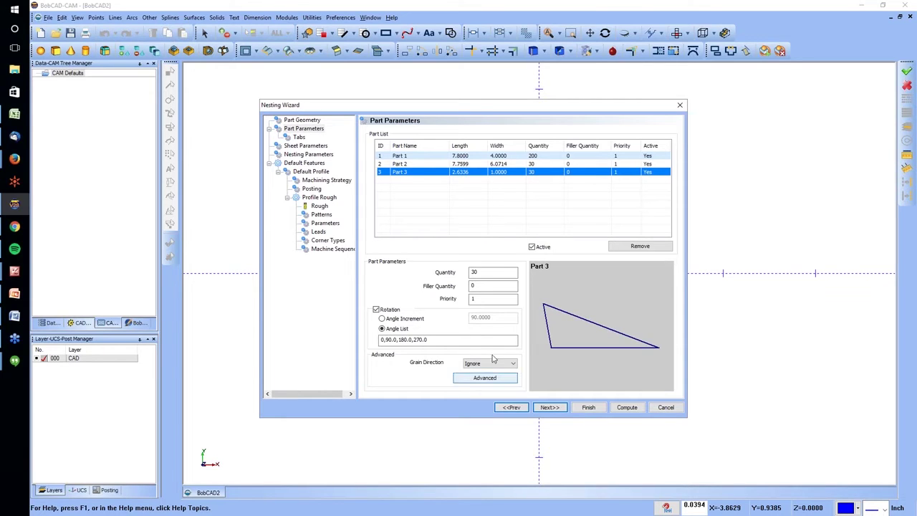
{"action": "left_click", "coordinate": [383, 318]}
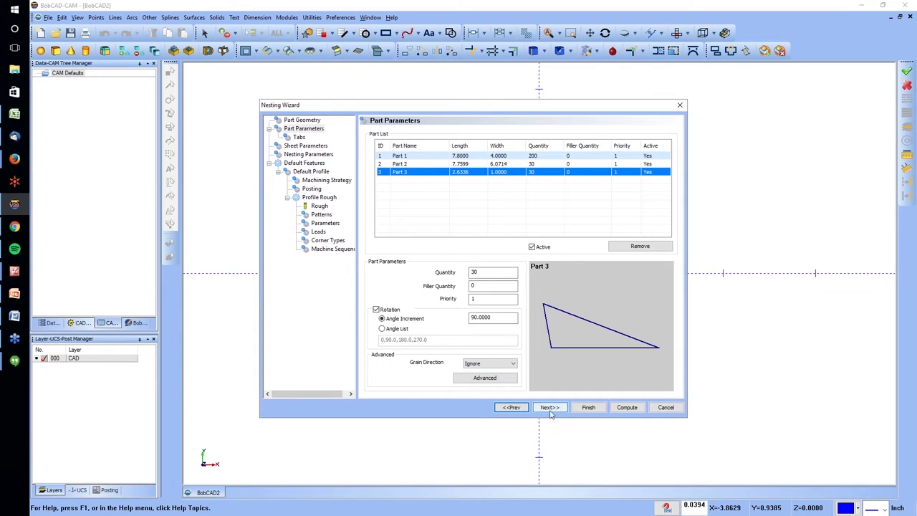
{"action": "left_click", "coordinate": [504, 364]}
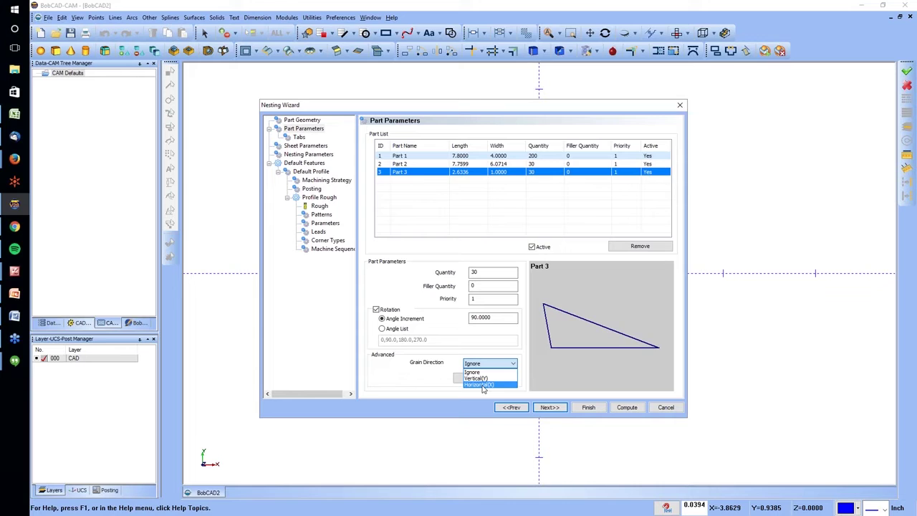
{"action": "left_click", "coordinate": [0, 1]}
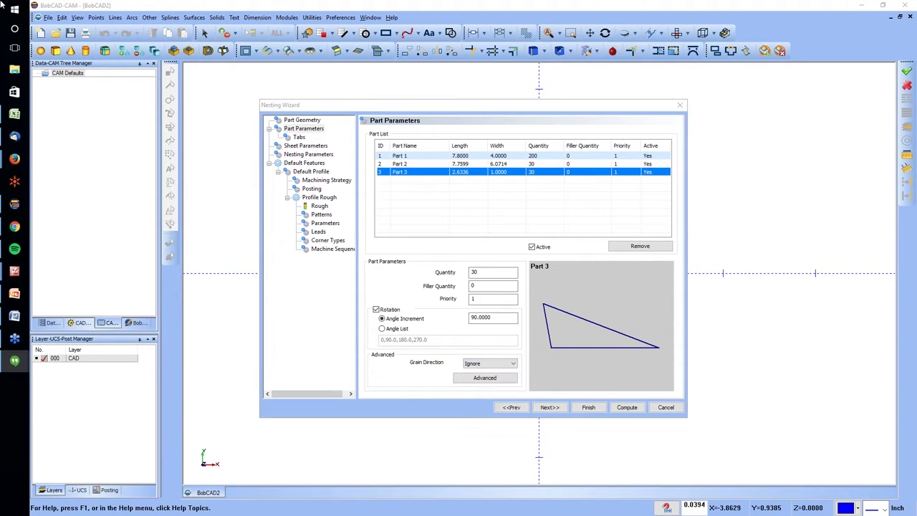
Proceed past the tab settings without applying tabs and go on to the sheet parameters.
{"action": "left_click", "coordinate": [549, 408]}
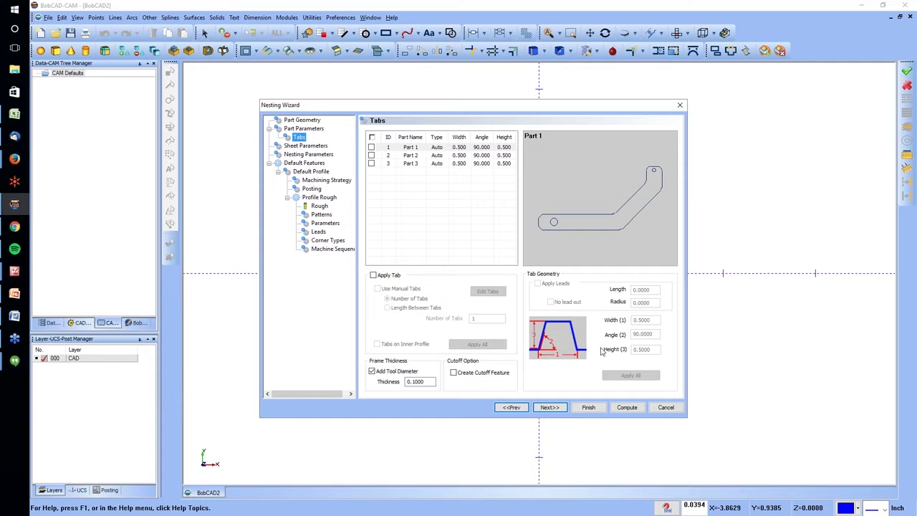
{"action": "left_click", "coordinate": [559, 409]}
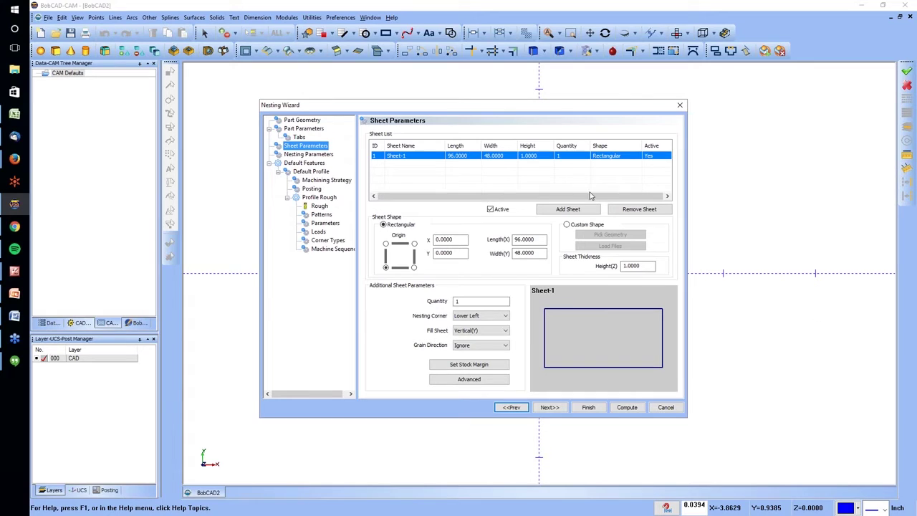
Review the sheet's nesting corner, fill sheet and grain direction options without changing them.
{"action": "left_click", "coordinate": [479, 316]}
{"action": "left_click", "coordinate": [475, 325]}
{"action": "left_click", "coordinate": [480, 330]}
{"action": "left_click", "coordinate": [467, 336]}
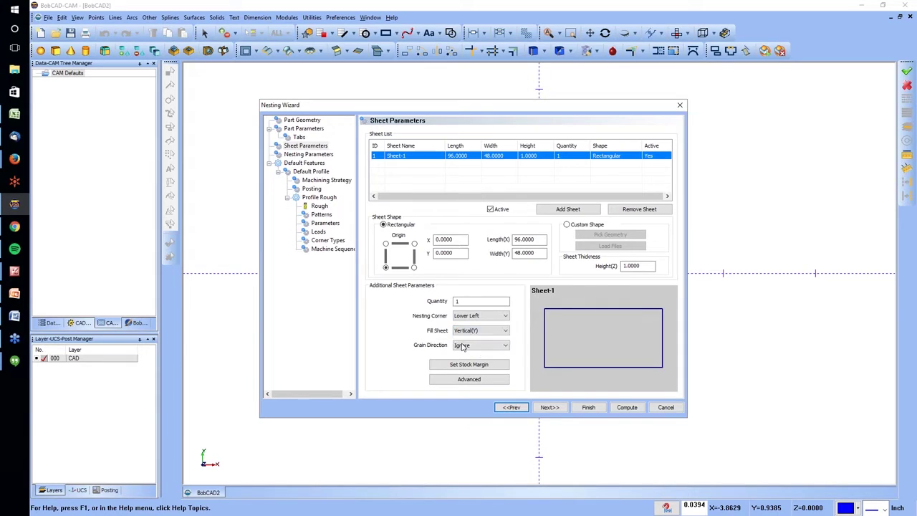
{"action": "left_click", "coordinate": [478, 345]}
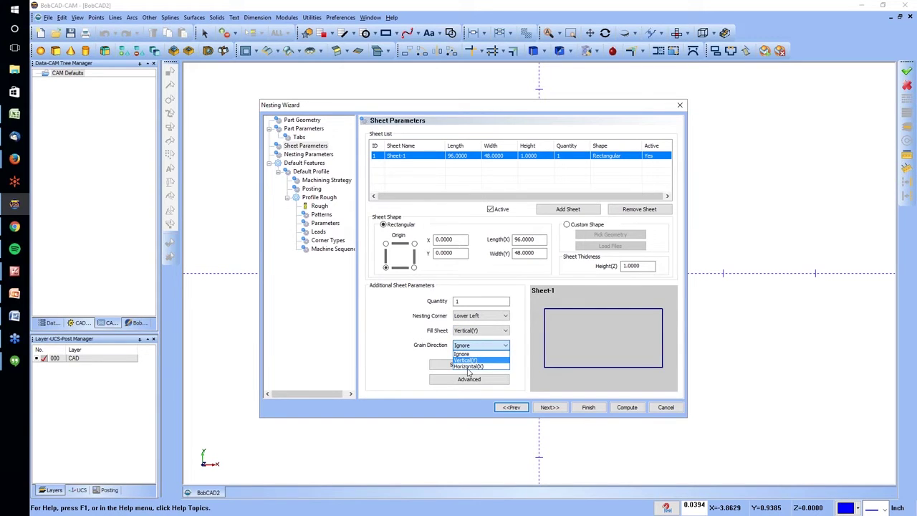
{"action": "left_click", "coordinate": [439, 429]}
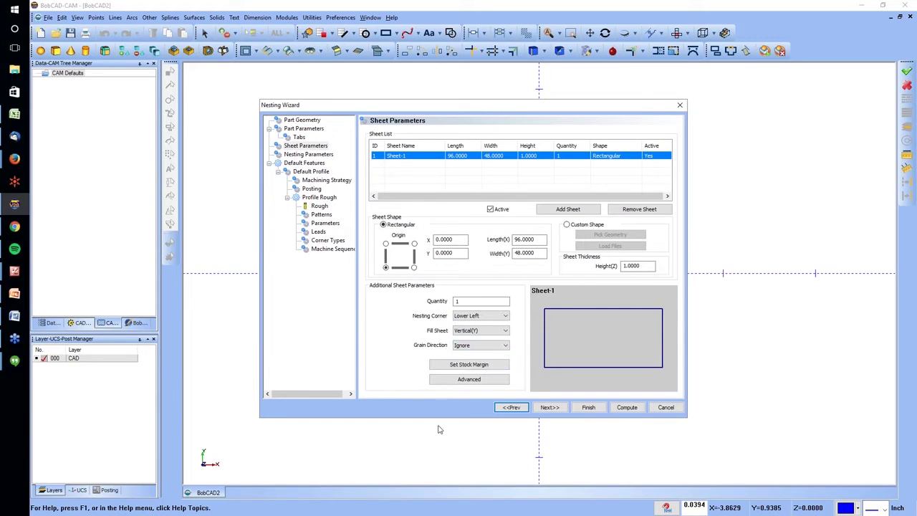
Check the variable stock margin fields, then return to the uniform stock margin and accept it.
{"action": "left_click", "coordinate": [469, 364]}
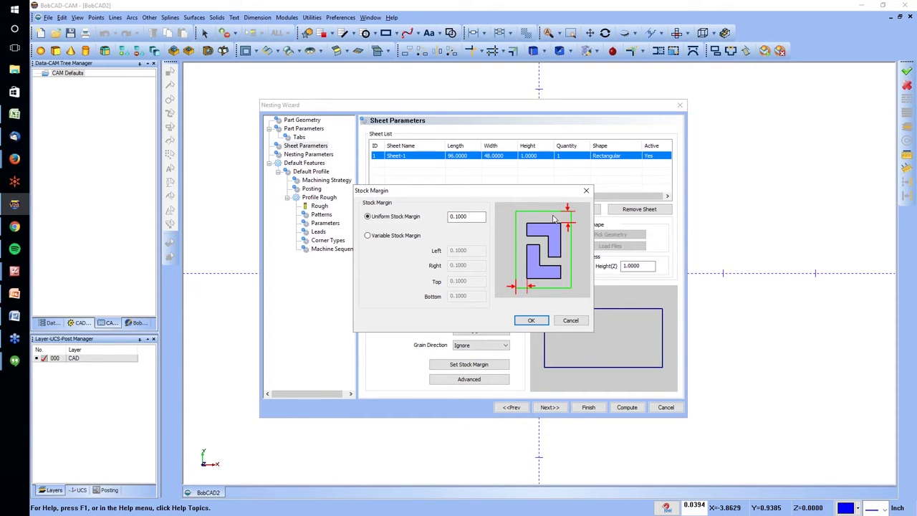
{"action": "left_click", "coordinate": [368, 236]}
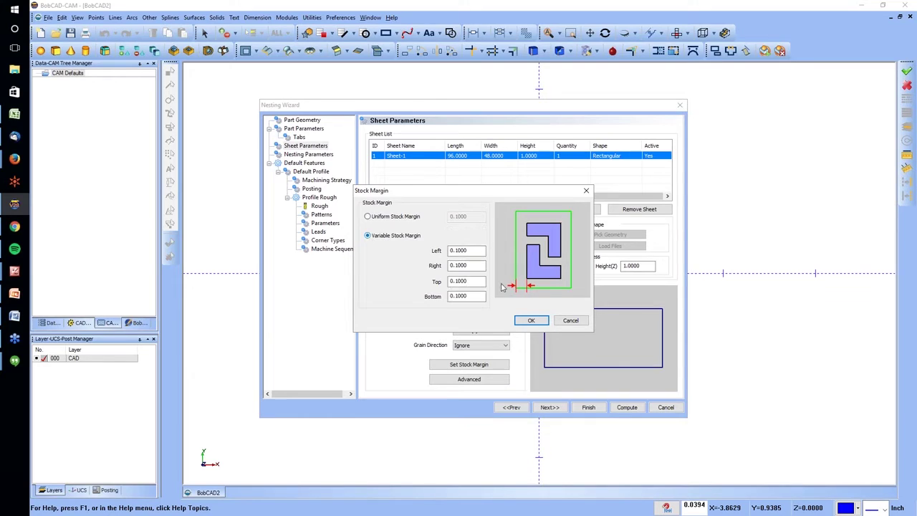
{"action": "key", "text": "Tab"}
{"action": "left_click", "coordinate": [388, 217]}
{"action": "left_click", "coordinate": [531, 320]}
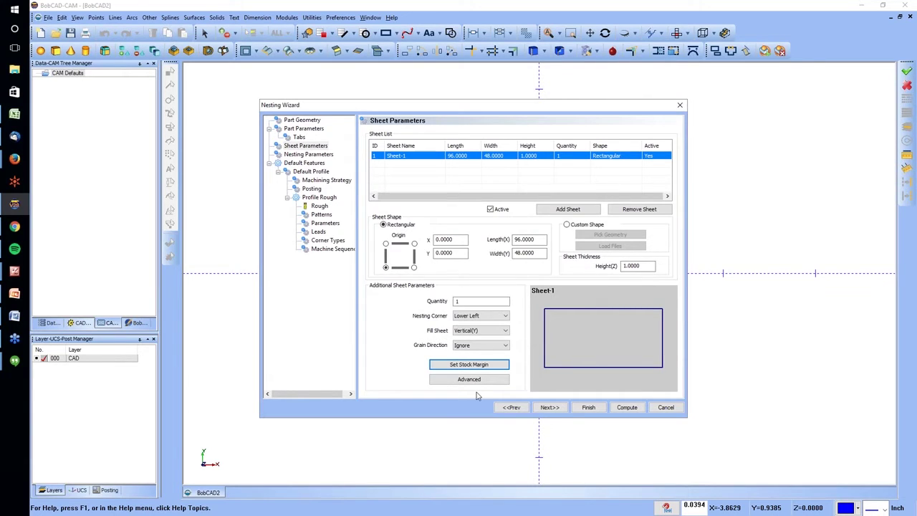
Preview the Flipped Corners and Inverted Corners options, then set the sheet's multiple corner nesting to Four Corners.
{"action": "left_click", "coordinate": [476, 379]}
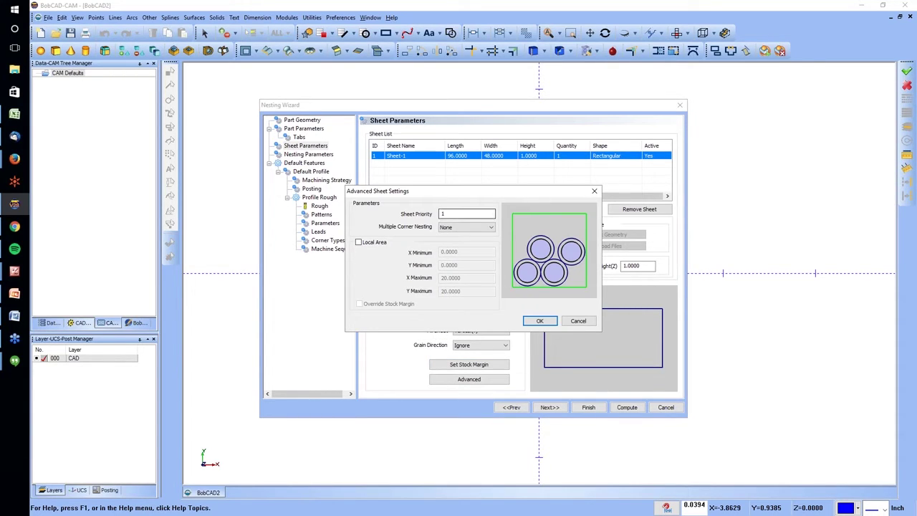
{"action": "left_click", "coordinate": [467, 227]}
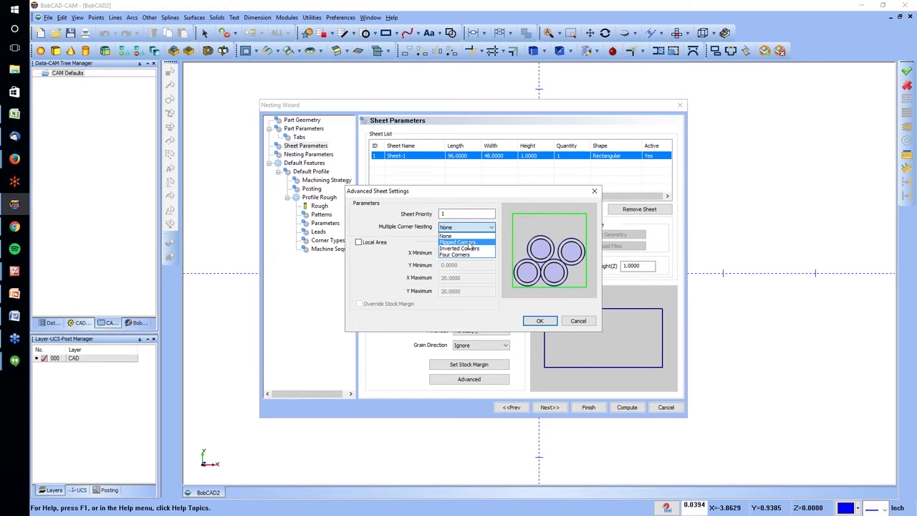
{"action": "left_click", "coordinate": [467, 240]}
{"action": "left_click", "coordinate": [467, 227]}
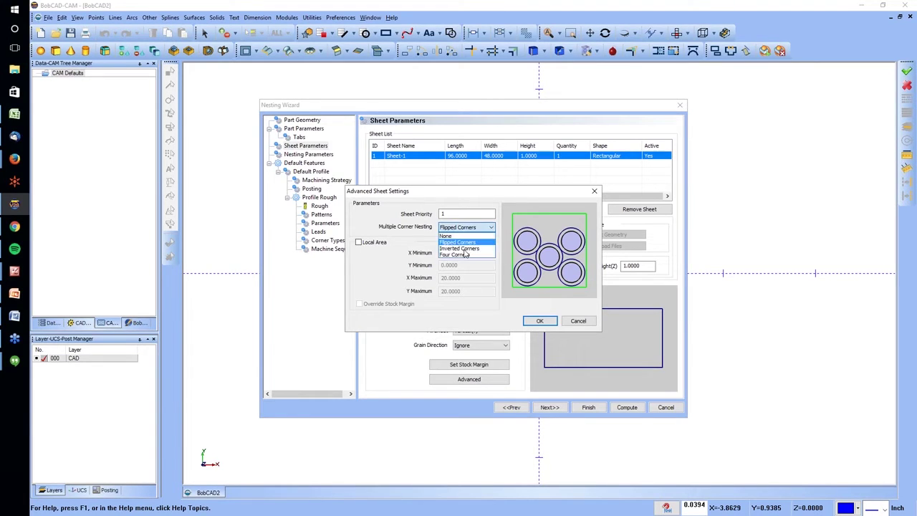
{"action": "left_click", "coordinate": [464, 246]}
{"action": "left_click", "coordinate": [466, 227]}
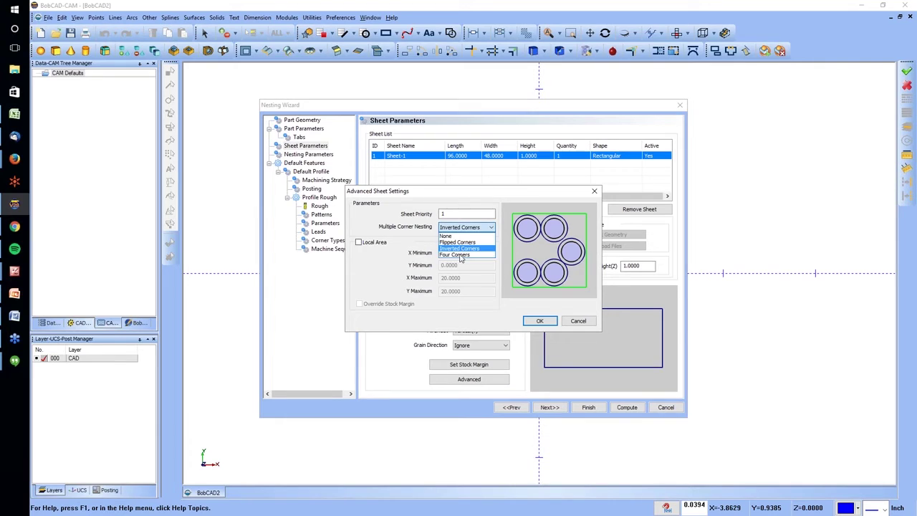
{"action": "left_click", "coordinate": [482, 253]}
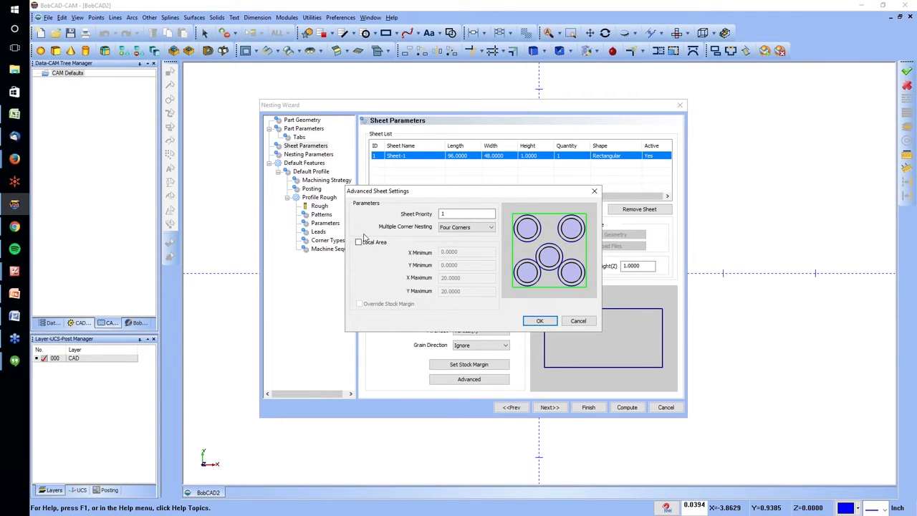
Preview the local area limits, switch the local area off again and accept the advanced sheet settings.
{"action": "left_click", "coordinate": [359, 242]}
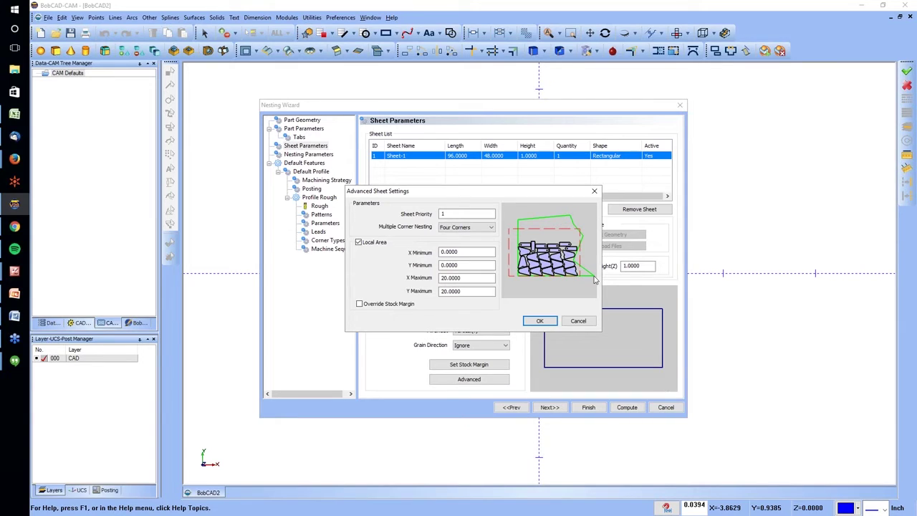
{"action": "left_click", "coordinate": [365, 244]}
{"action": "left_click", "coordinate": [540, 320]}
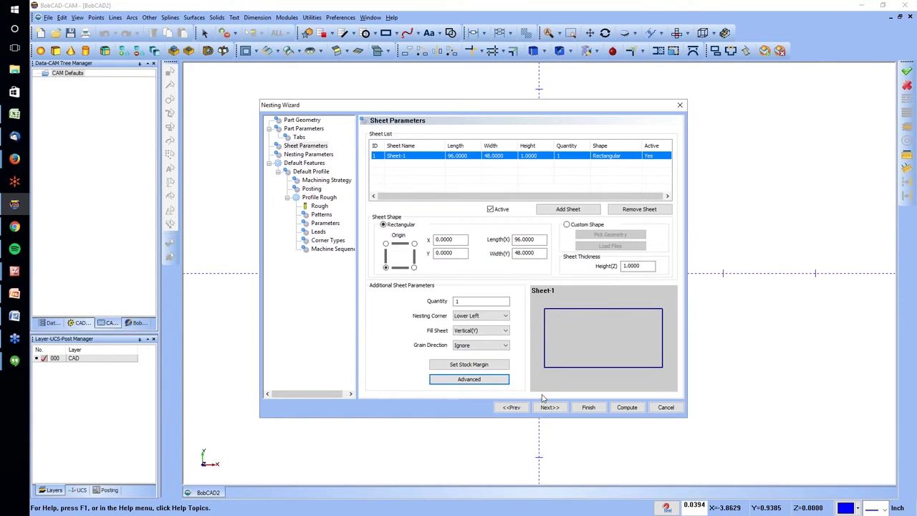
Proceed to the nesting parameters and review the cut compensation, start corner, cutting direction and cut pattern options.
{"action": "left_click", "coordinate": [549, 407]}
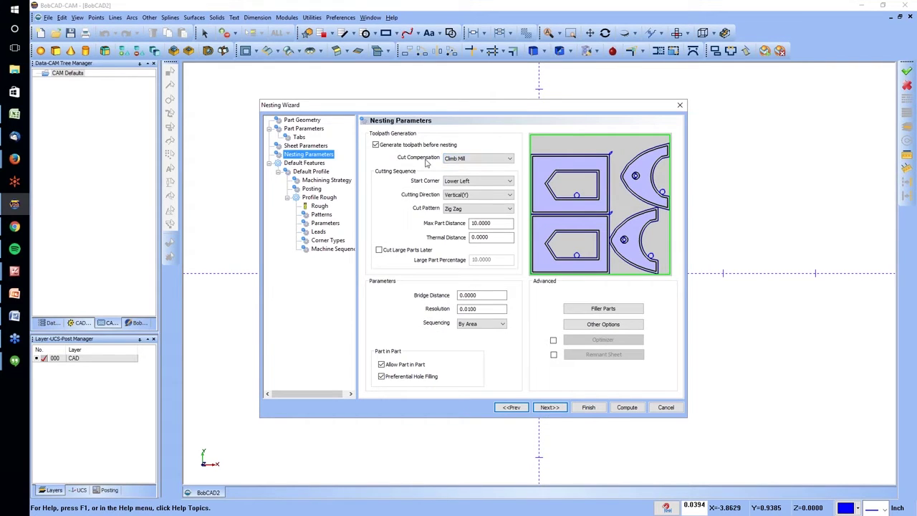
{"action": "left_click", "coordinate": [479, 160]}
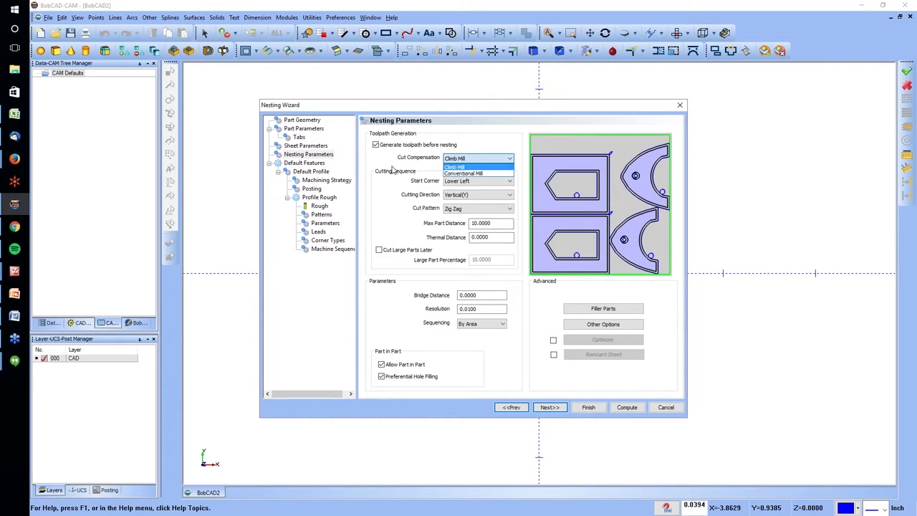
{"action": "left_click", "coordinate": [439, 188]}
{"action": "left_click", "coordinate": [462, 183]}
{"action": "left_click", "coordinate": [462, 184]}
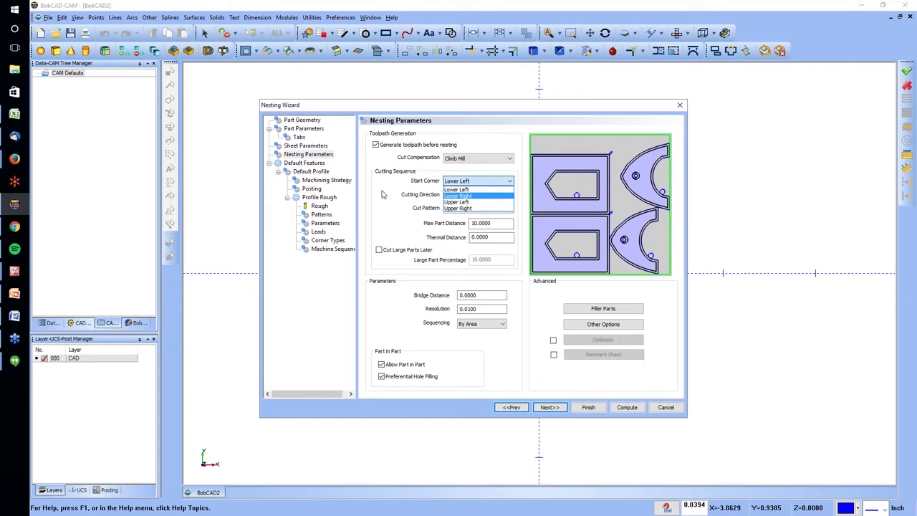
{"action": "left_click", "coordinate": [463, 188]}
{"action": "left_click", "coordinate": [464, 196]}
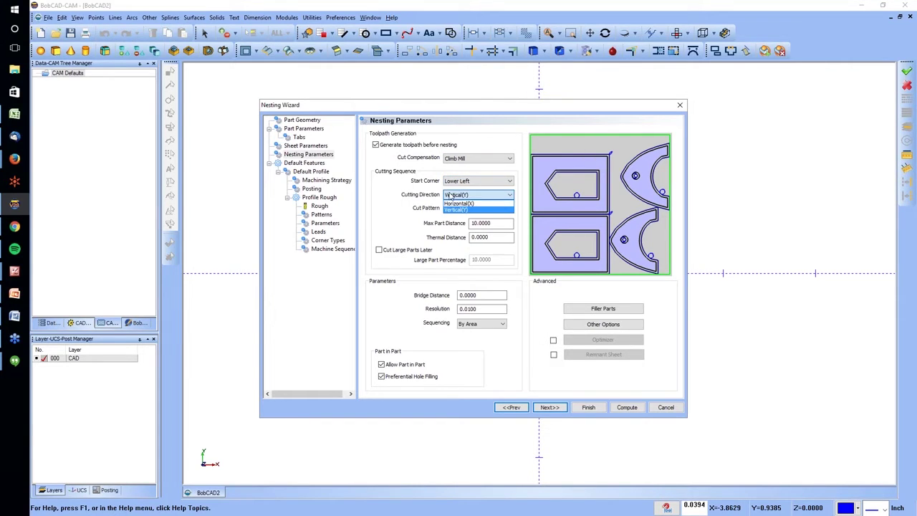
{"action": "left_click", "coordinate": [468, 209]}
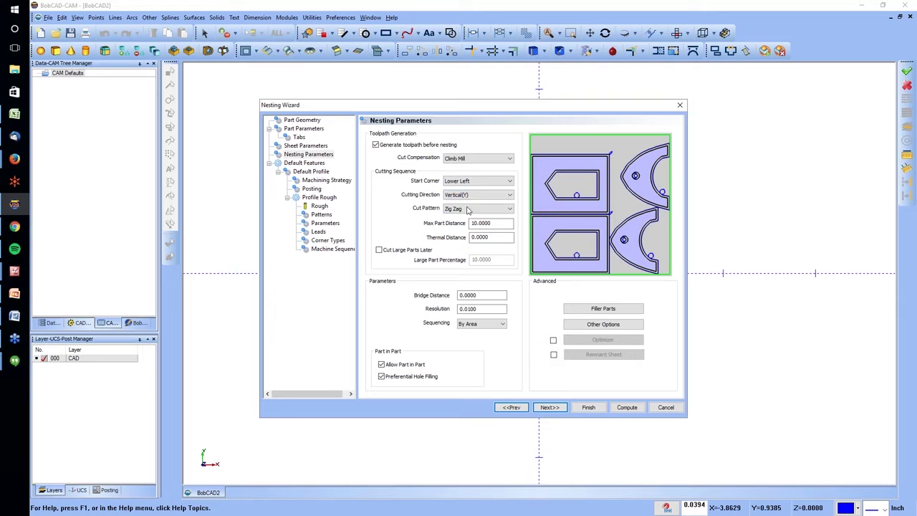
Examine the illustrations for max part distance, thermal distance and Cut Large Parts Later, leaving that option off.
{"action": "left_click", "coordinate": [494, 226]}
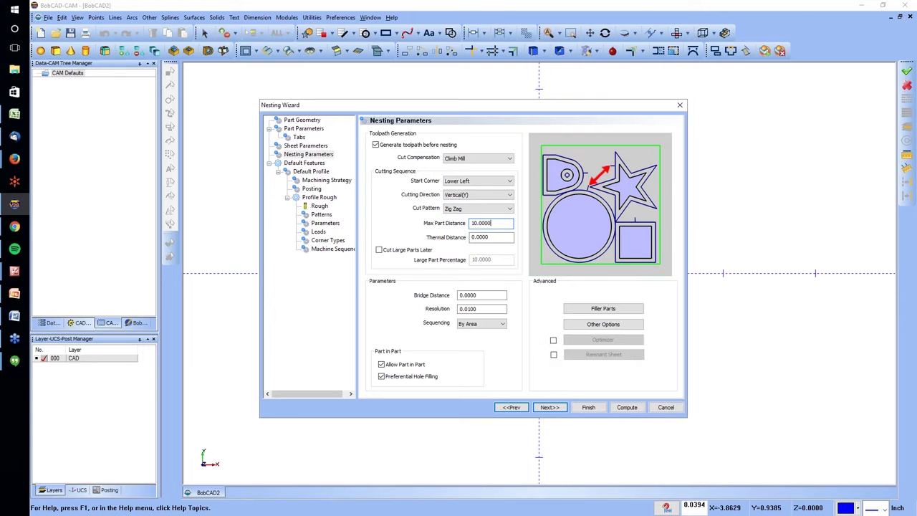
{"action": "left_click", "coordinate": [502, 239]}
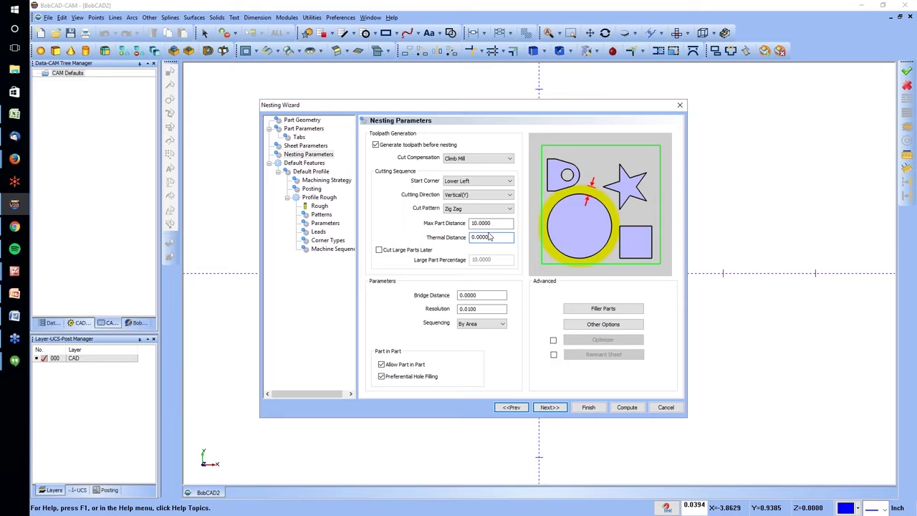
{"action": "key", "text": "shift+Home"}
{"action": "left_click", "coordinate": [379, 250]}
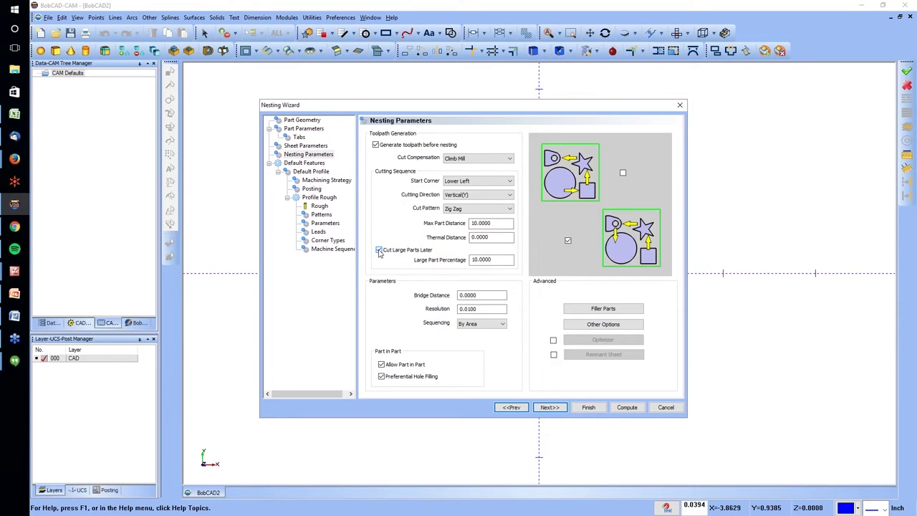
{"action": "left_click", "coordinate": [379, 250]}
Review the bridge distance, sequencing, part in part and filler parts settings without changing them.
{"action": "left_click", "coordinate": [488, 296]}
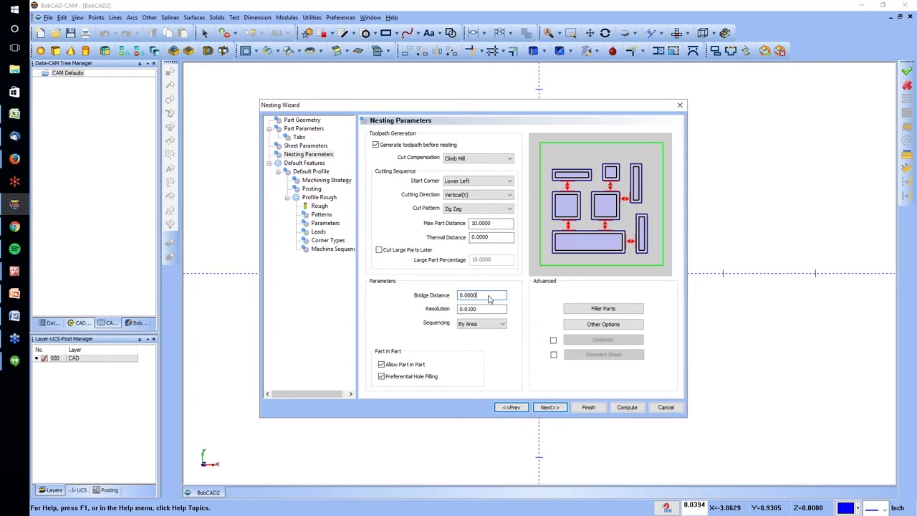
{"action": "left_click", "coordinate": [485, 324]}
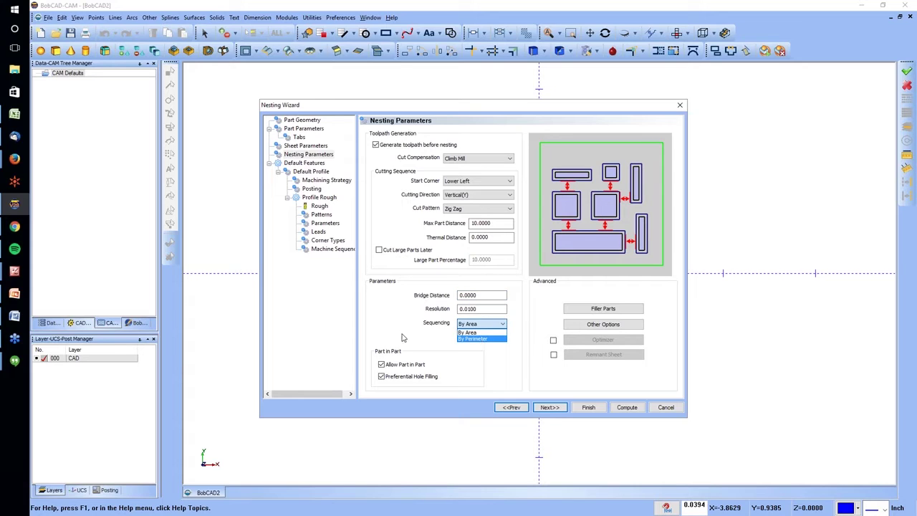
{"action": "left_click", "coordinate": [370, 380]}
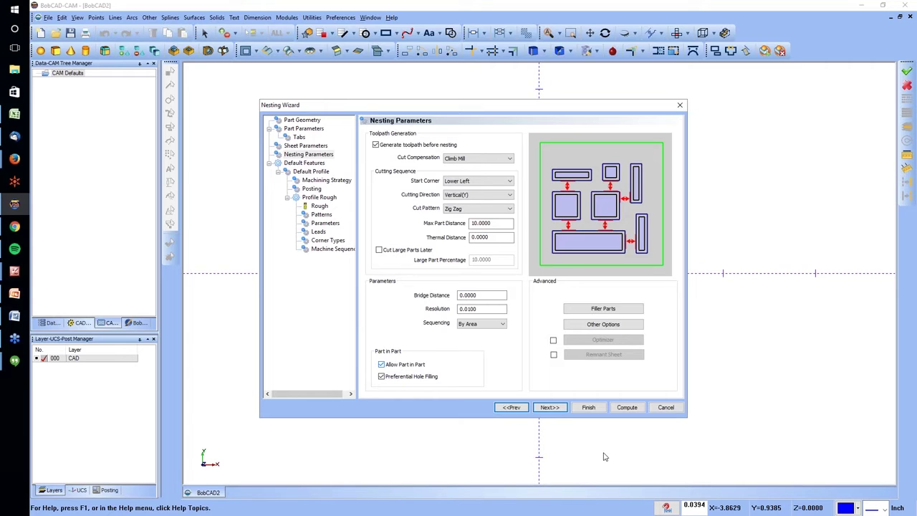
{"action": "left_click", "coordinate": [603, 309]}
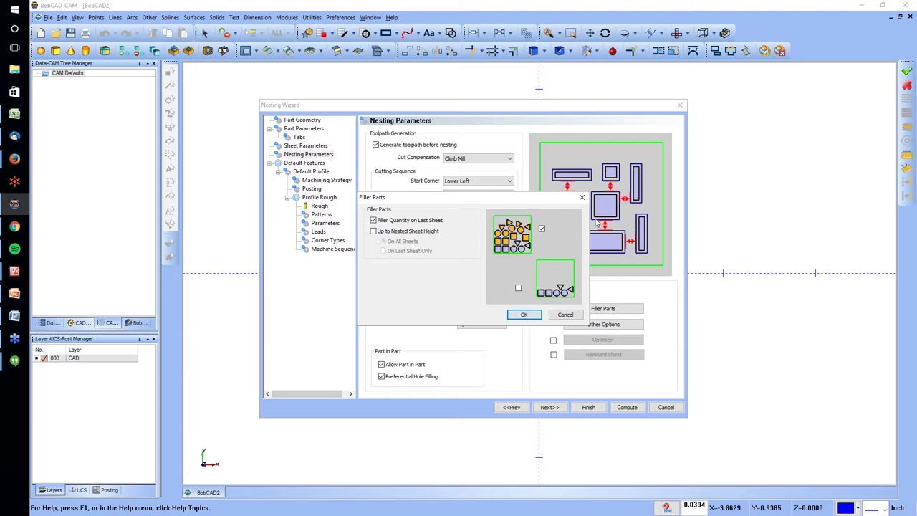
{"action": "left_click", "coordinate": [582, 197]}
Preview Best Nesting Direction, Nest Part Only if Full Quantity and Flat End Fit, and dismiss the options without saving.
{"action": "left_click", "coordinate": [591, 325]}
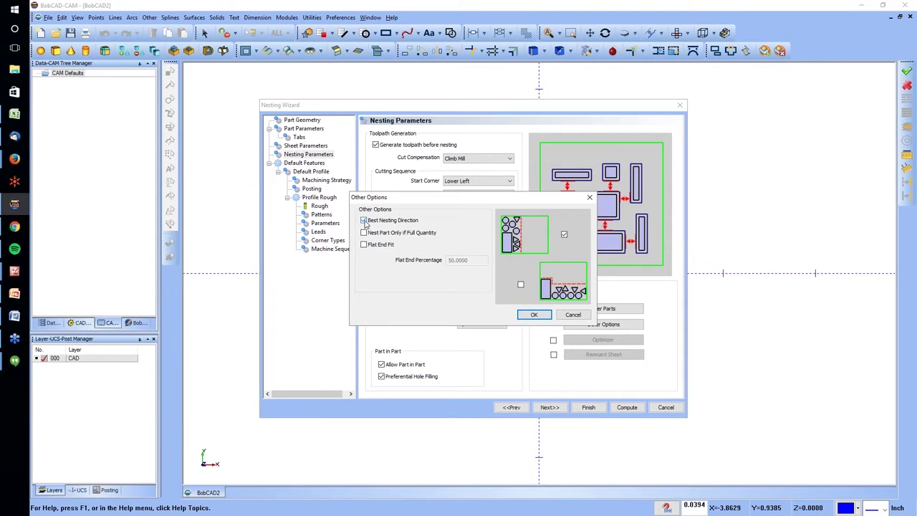
{"action": "left_click", "coordinate": [365, 233]}
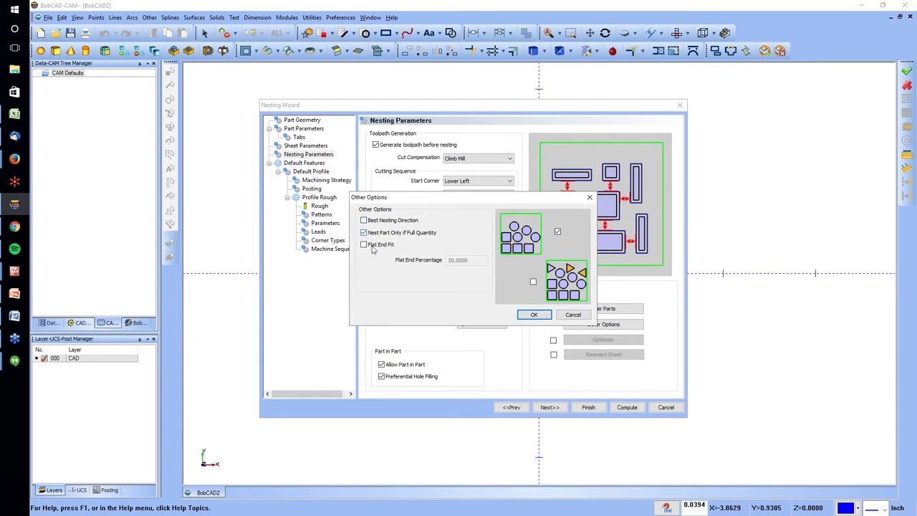
{"action": "left_click", "coordinate": [364, 233]}
{"action": "left_click", "coordinate": [364, 244]}
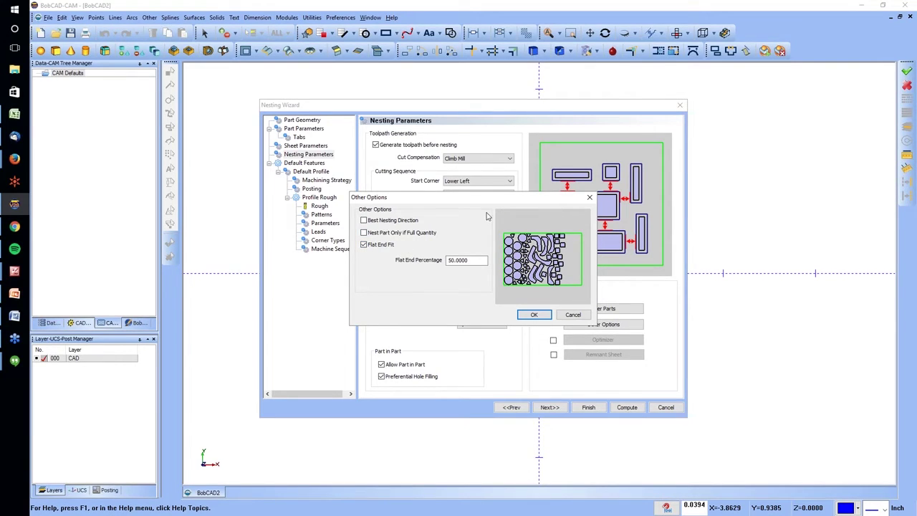
{"action": "left_click", "coordinate": [364, 220]}
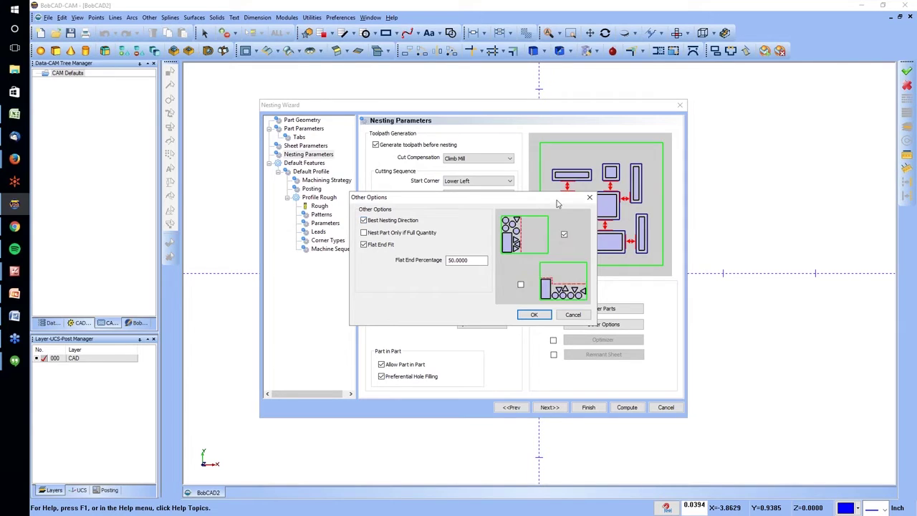
{"action": "left_click", "coordinate": [589, 199]}
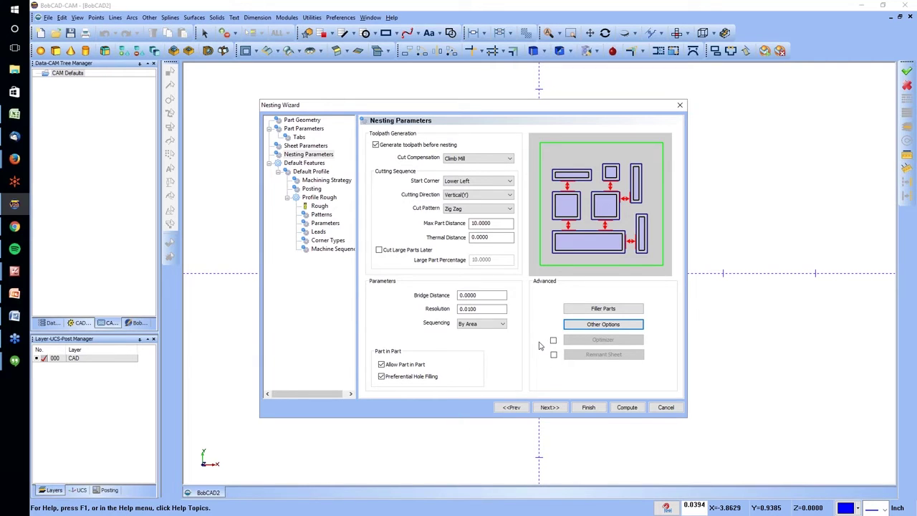
{"action": "left_click", "coordinate": [2, 4]}
Enable the nesting optimizer, compare its Fast Nesting and Optimal Nesting options, and turn it off again.
{"action": "left_click", "coordinate": [553, 340]}
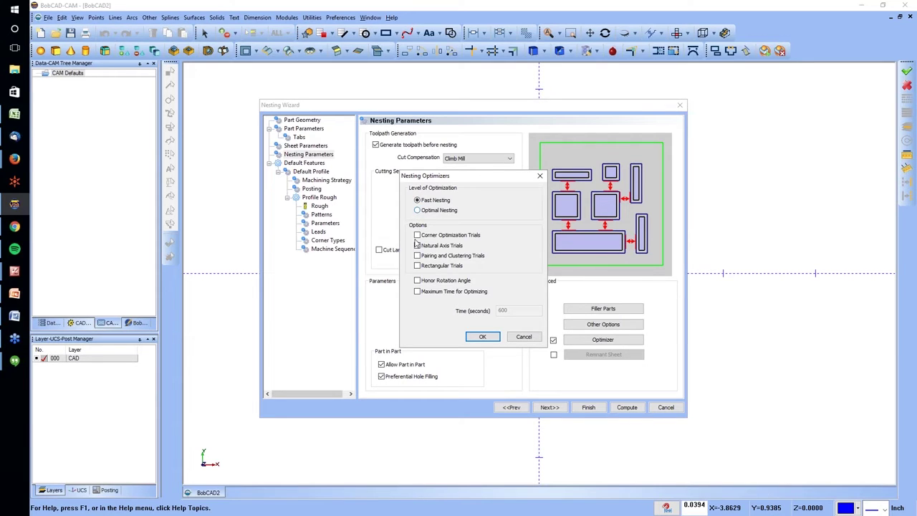
{"action": "left_click", "coordinate": [426, 210]}
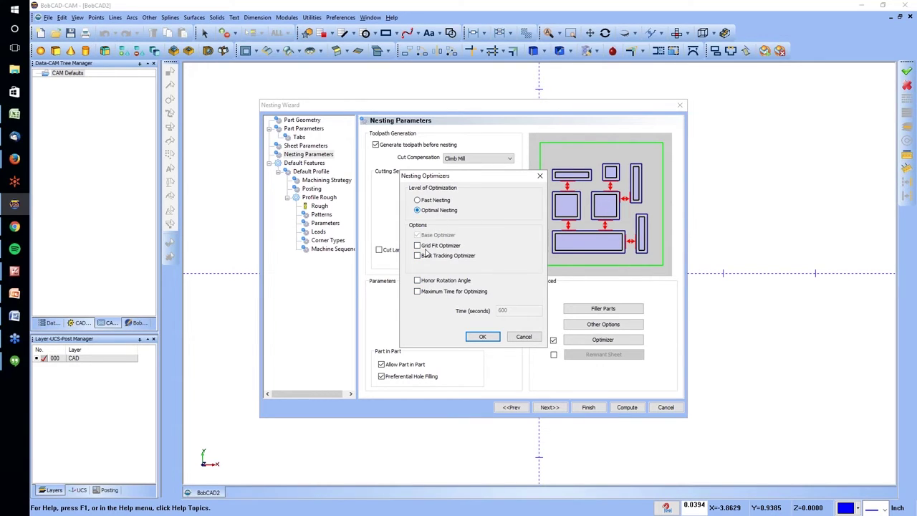
{"action": "left_click", "coordinate": [417, 200]}
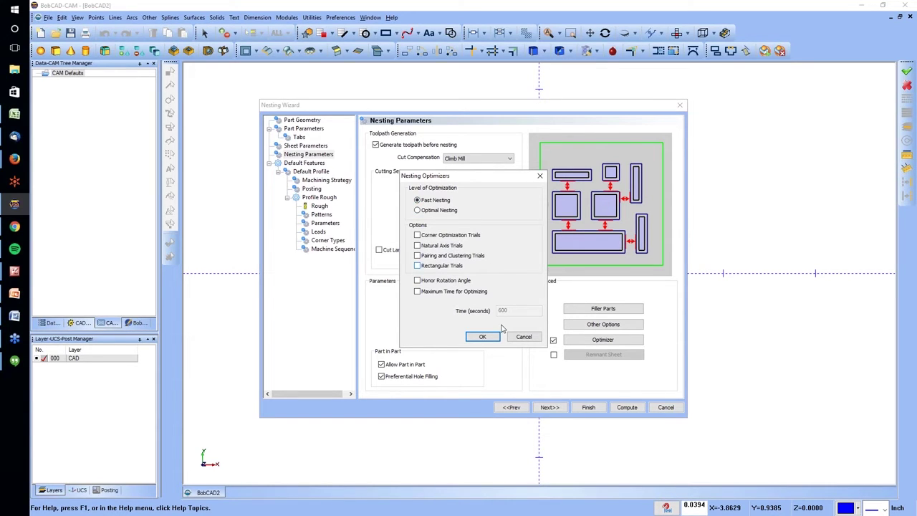
{"action": "left_click", "coordinate": [482, 337]}
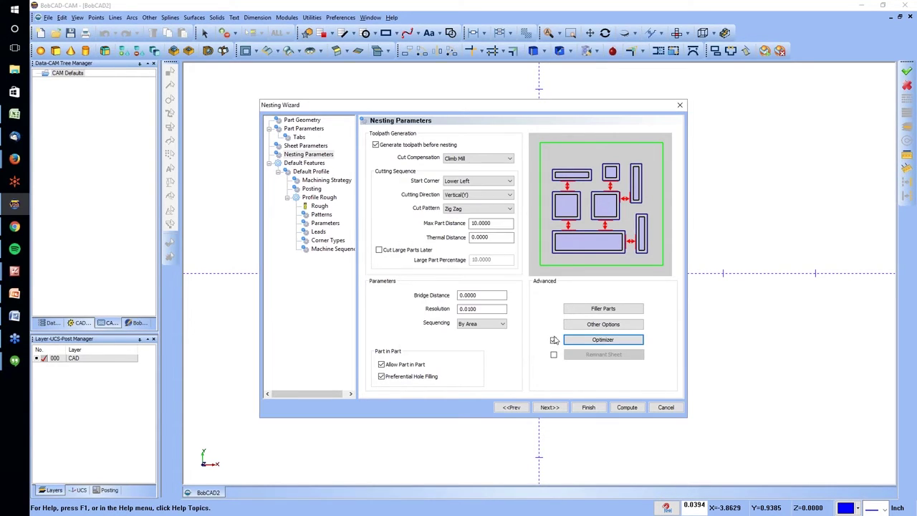
{"action": "left_click", "coordinate": [553, 341]}
Enable the remnant sheet option and compare the Rectangular, True Shape, Stepped and Clean Cut default remnant shapes.
{"action": "left_click", "coordinate": [553, 354]}
{"action": "left_click", "coordinate": [603, 353]}
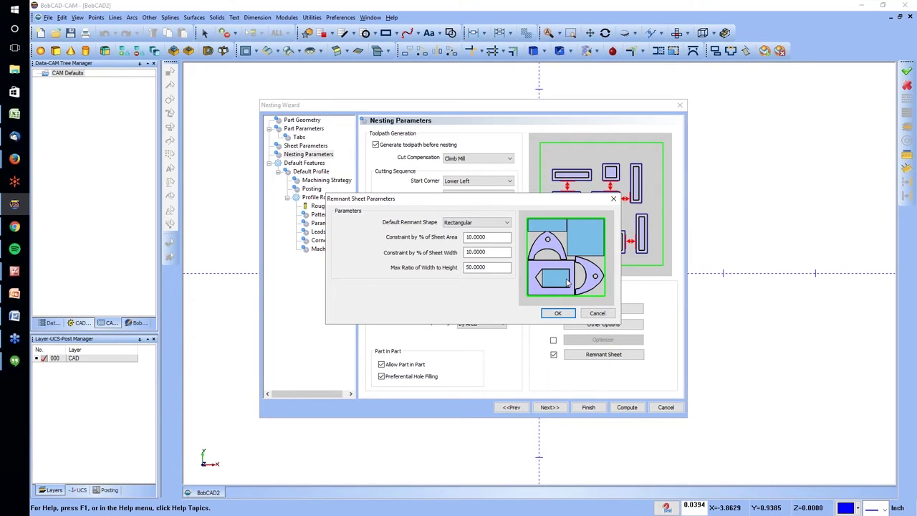
{"action": "left_click", "coordinate": [494, 223]}
{"action": "left_click", "coordinate": [491, 230]}
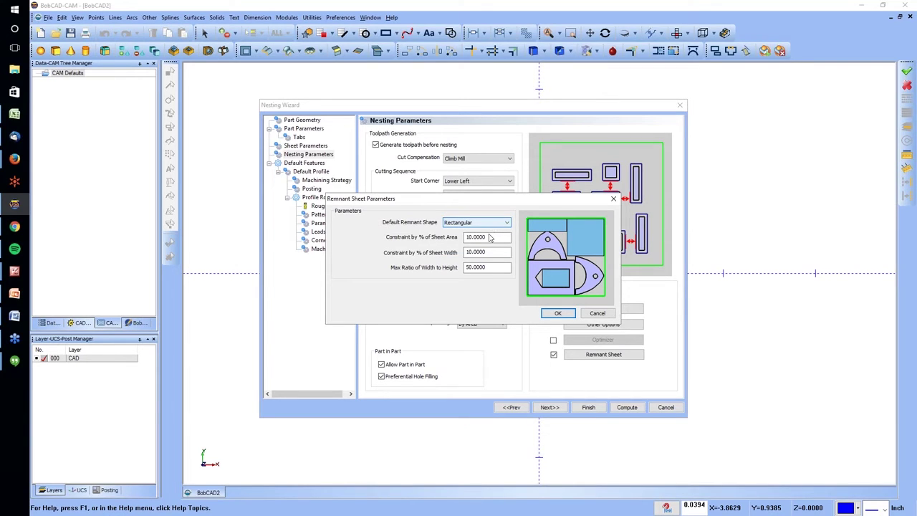
{"action": "left_click", "coordinate": [491, 223]}
{"action": "left_click", "coordinate": [491, 230]}
{"action": "left_click", "coordinate": [491, 224]}
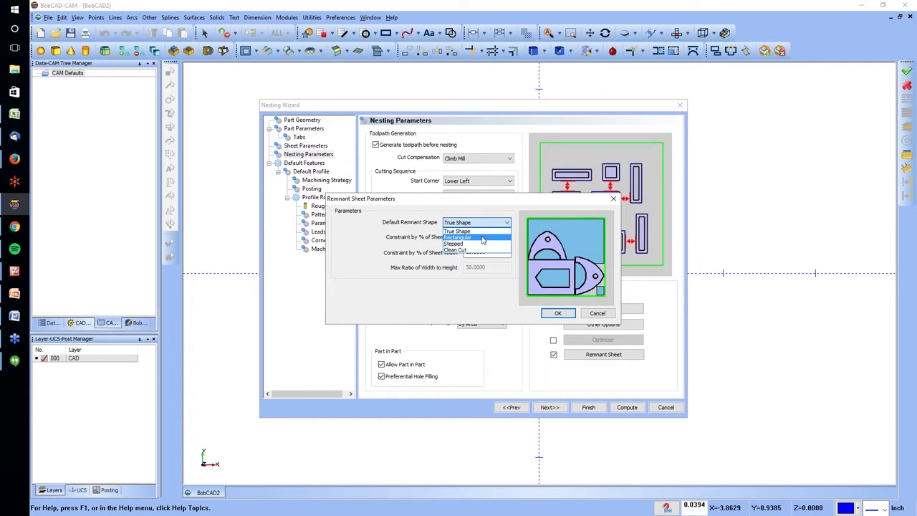
{"action": "left_click", "coordinate": [483, 244]}
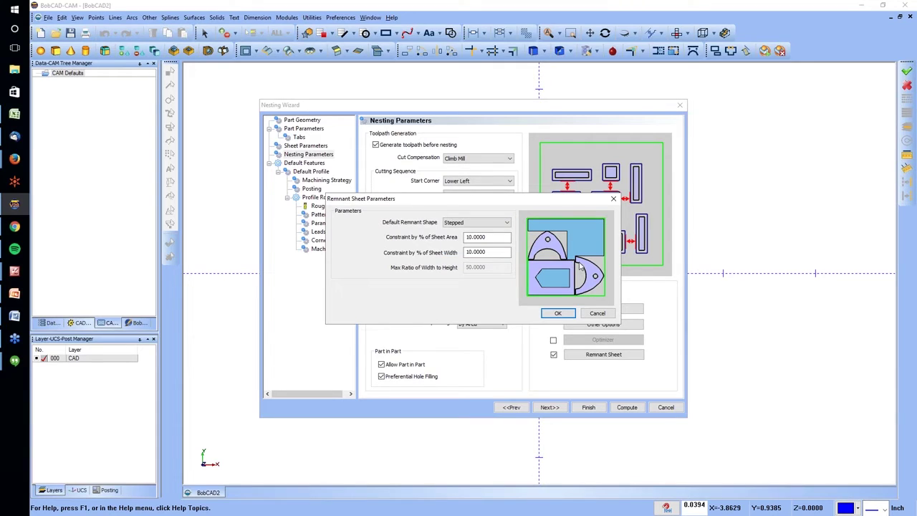
{"action": "left_click", "coordinate": [491, 223]}
{"action": "left_click", "coordinate": [483, 250]}
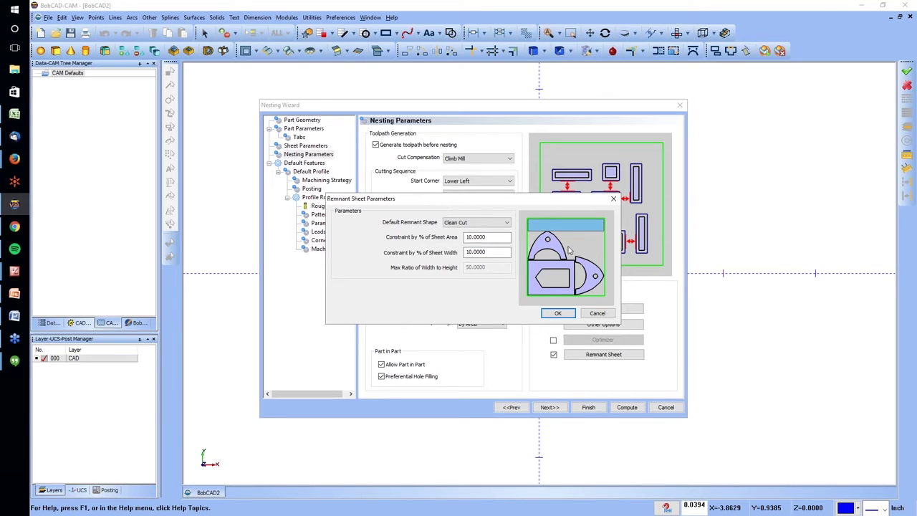
{"action": "left_click", "coordinate": [462, 224]}
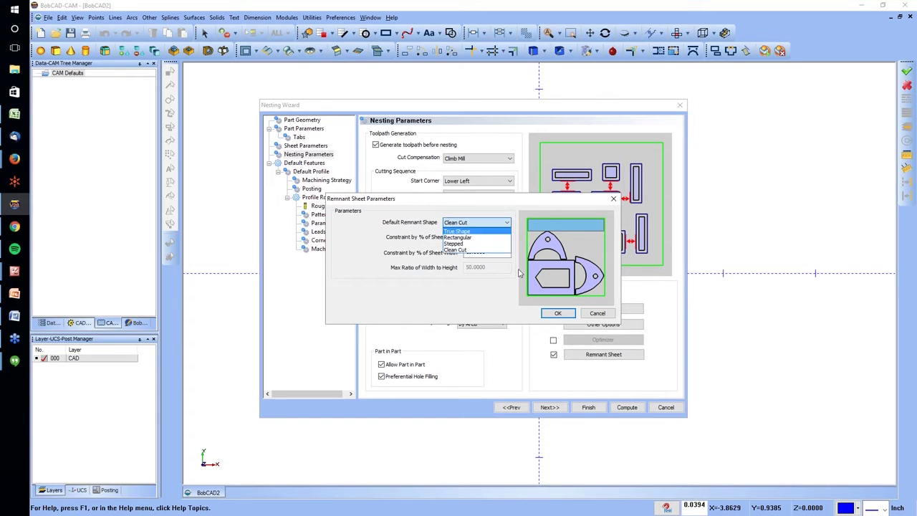
Discard the remnant sheet parameters, dismiss the filler parts options and turn the remnant sheet option off again.
{"action": "left_click", "coordinate": [597, 315]}
{"action": "left_click", "coordinate": [598, 315]}
{"action": "left_click", "coordinate": [598, 308]}
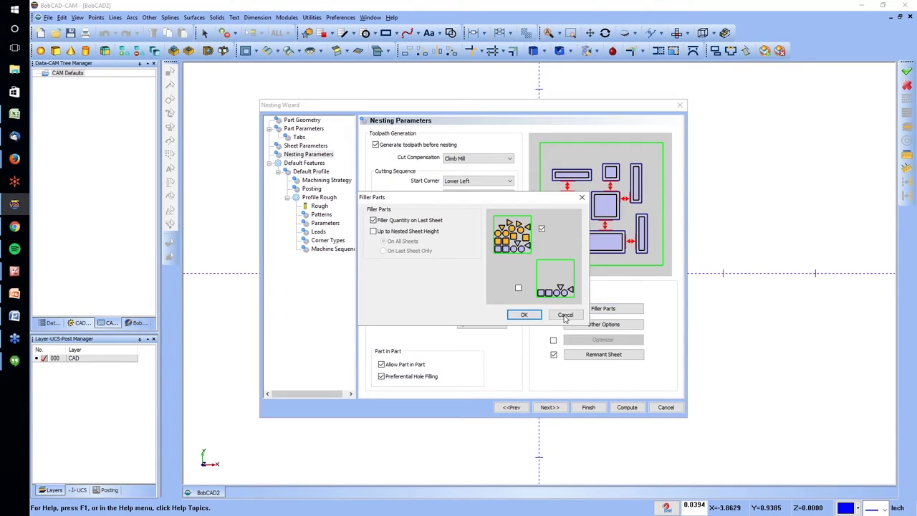
{"action": "left_click", "coordinate": [565, 314]}
{"action": "left_click", "coordinate": [553, 354]}
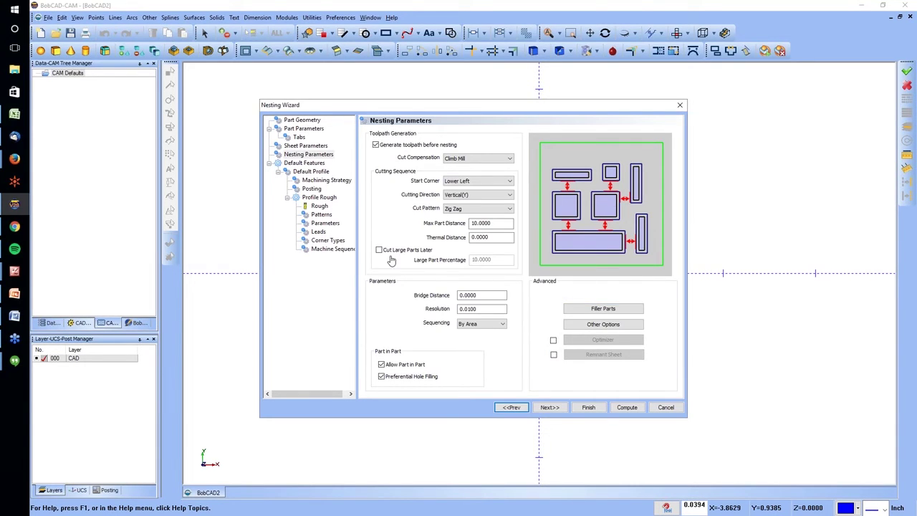
Review the default profile's material approach and feature depth settings and the operations in the machining strategy.
{"action": "left_click", "coordinate": [311, 163]}
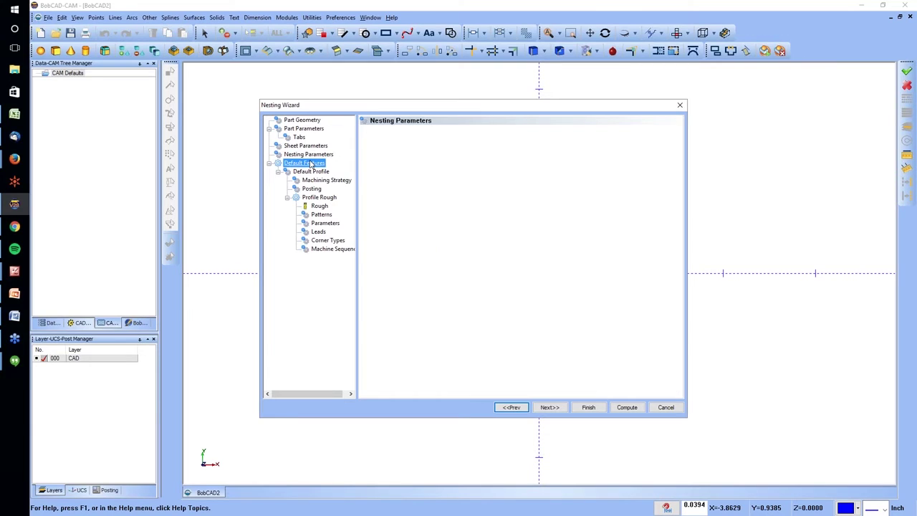
{"action": "left_click", "coordinate": [311, 172]}
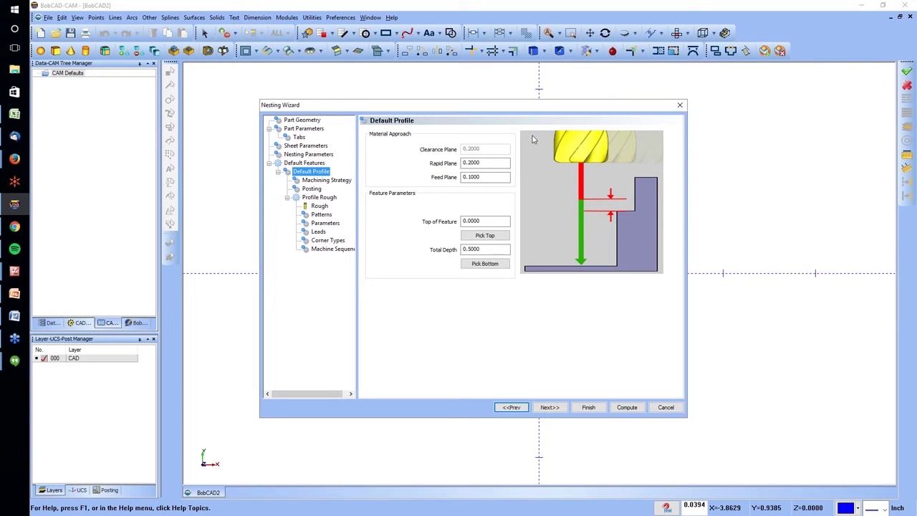
{"action": "left_click", "coordinate": [485, 263]}
{"action": "left_click", "coordinate": [337, 180]}
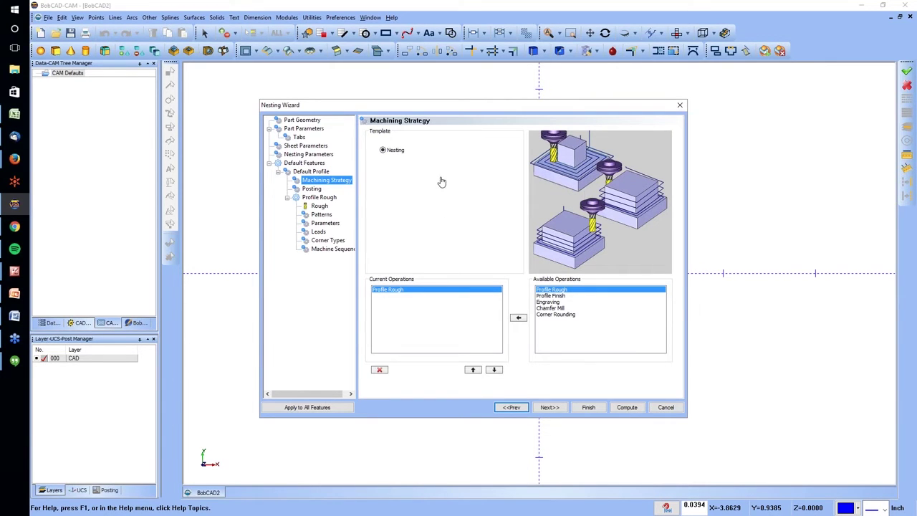
Set the Profile Rough tool diameter to 0.125.
{"action": "left_click", "coordinate": [319, 206]}
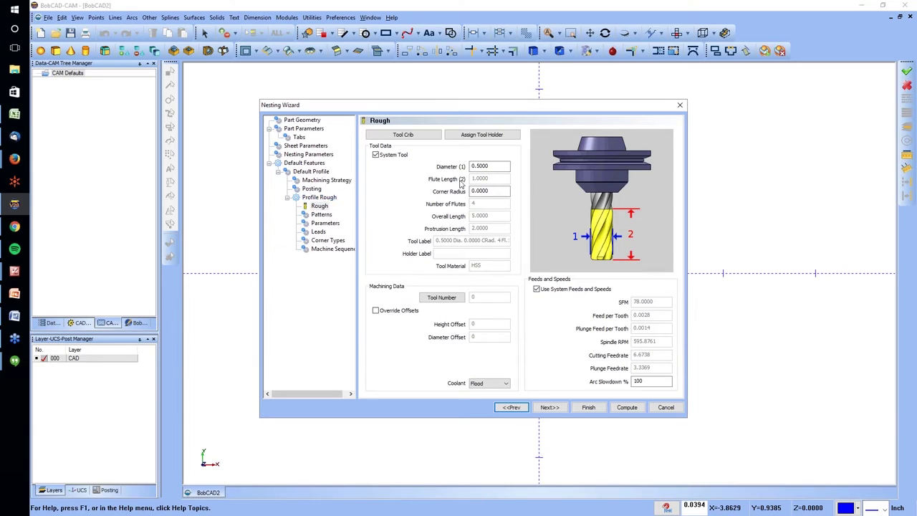
{"action": "key", "text": "Tab"}
{"action": "type", "text": ".125"}
Review the Profile Rough pattern, compensation, allowance, depth and lead settings without changing them.
{"action": "left_click", "coordinate": [321, 214]}
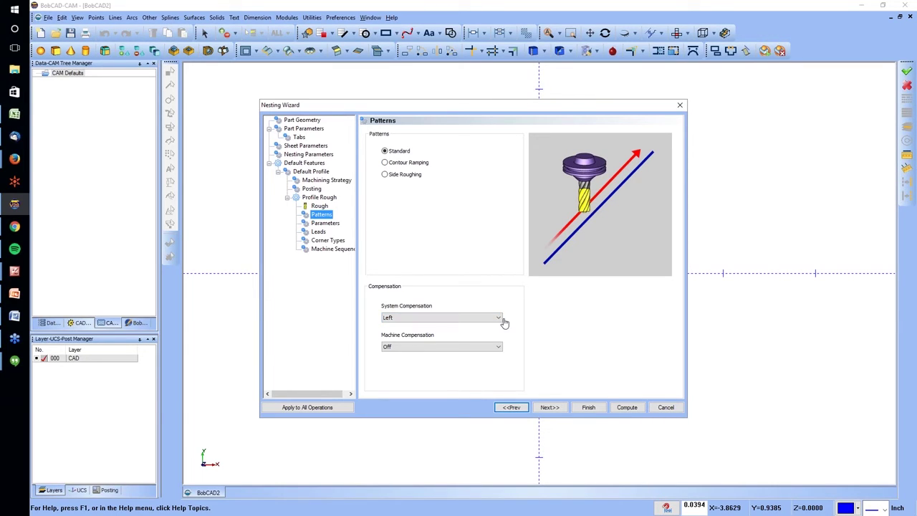
{"action": "left_click", "coordinate": [404, 317]}
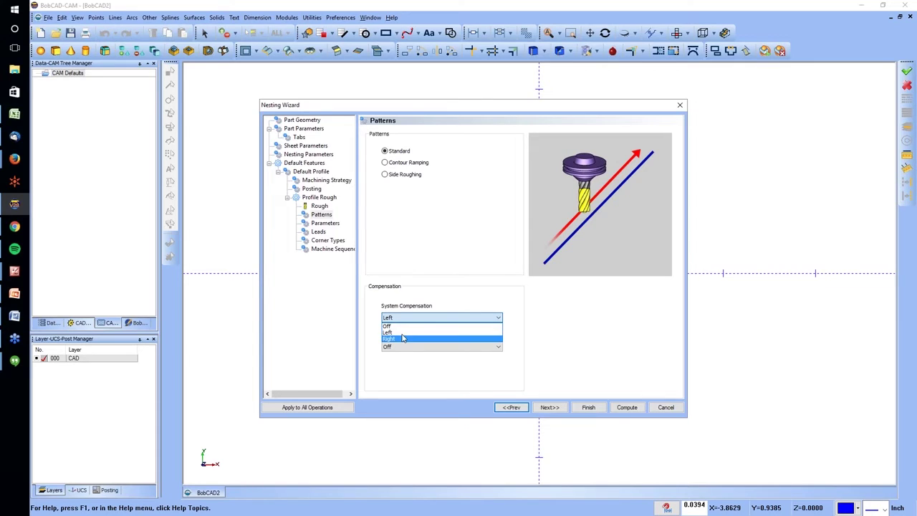
{"action": "left_click", "coordinate": [347, 210]}
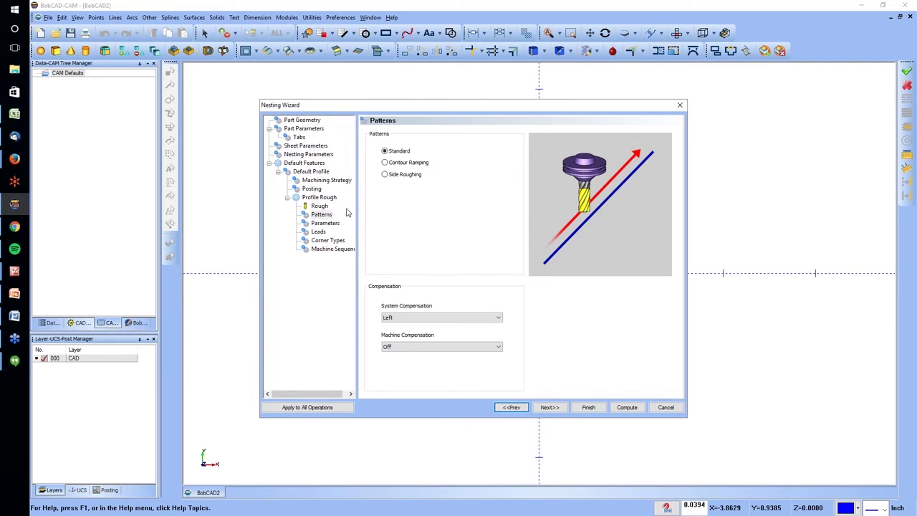
{"action": "left_click", "coordinate": [333, 223]}
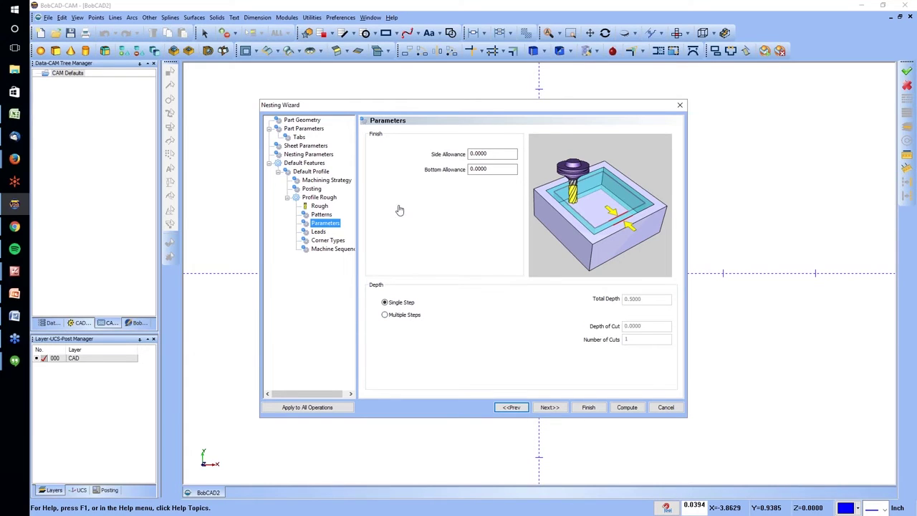
{"action": "left_click", "coordinate": [318, 232]}
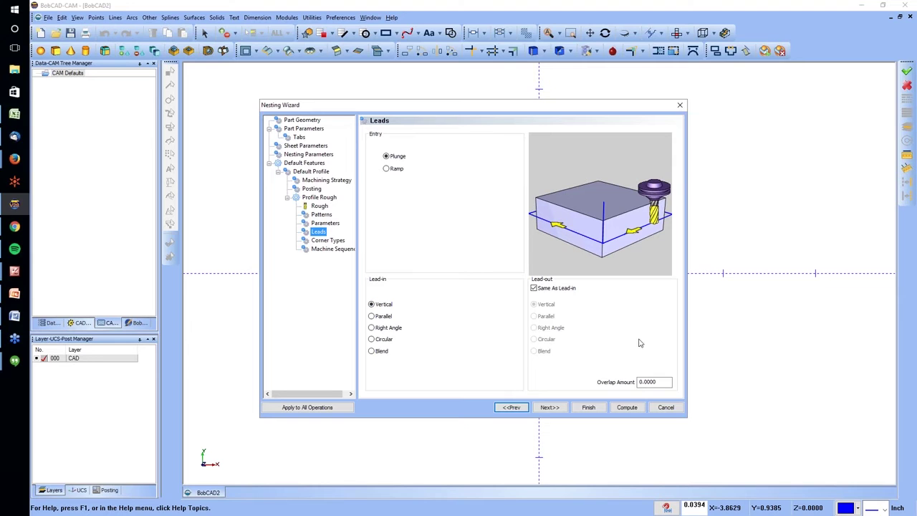
Compute the nesting job and inspect how the parts are arranged on the sheet.
{"action": "left_click", "coordinate": [625, 408]}
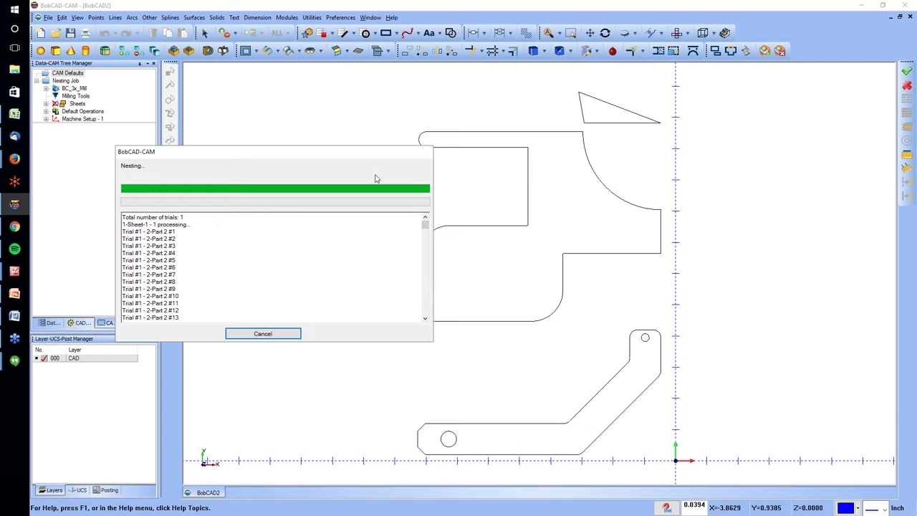
{"action": "scroll", "coordinate": [543, 217], "scroll_direction": "down", "scroll_amount": 10}
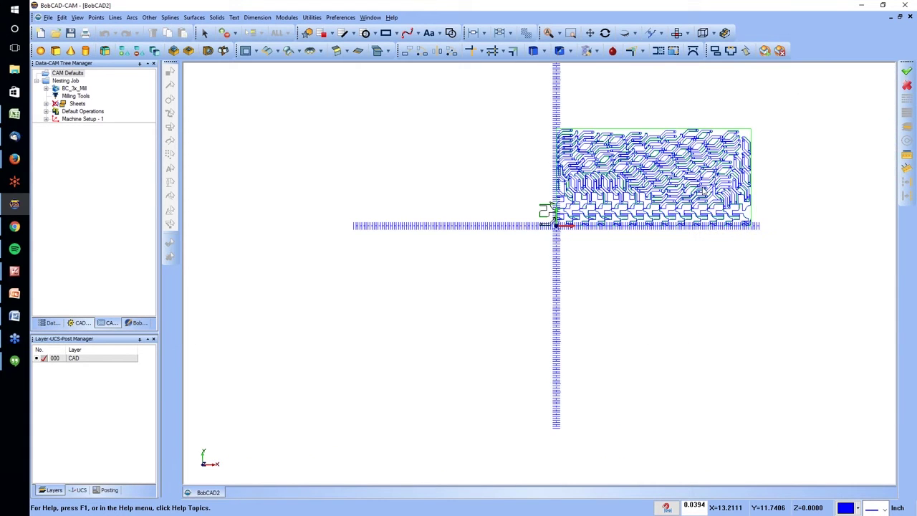
{"action": "scroll", "coordinate": [708, 189], "scroll_direction": "up", "scroll_amount": 2}
{"action": "scroll", "coordinate": [766, 214], "scroll_direction": "up", "scroll_amount": 1}
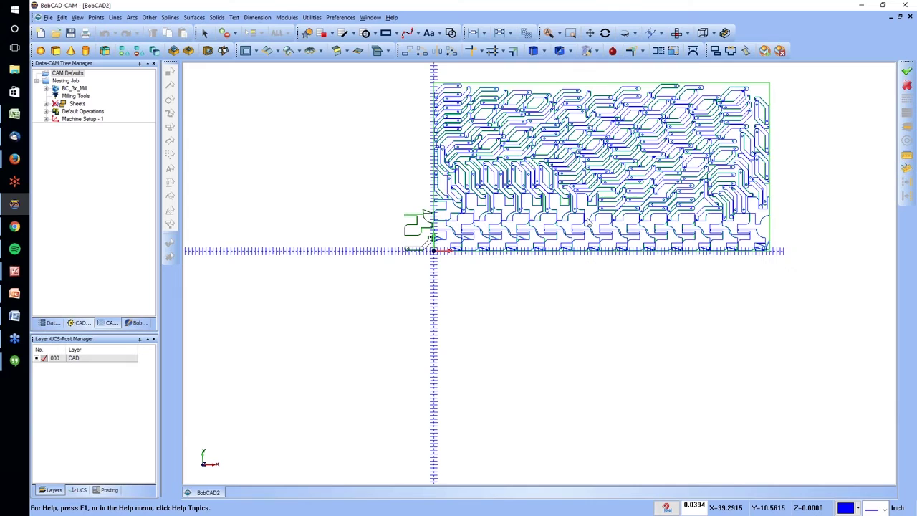
{"action": "scroll", "coordinate": [500, 226], "scroll_direction": "up", "scroll_amount": 1}
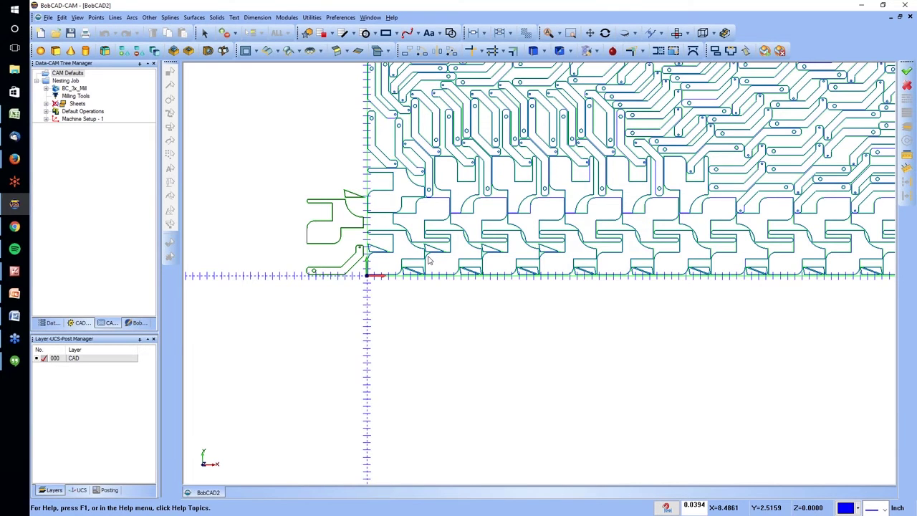
{"action": "scroll", "coordinate": [428, 260], "scroll_direction": "up", "scroll_amount": 1}
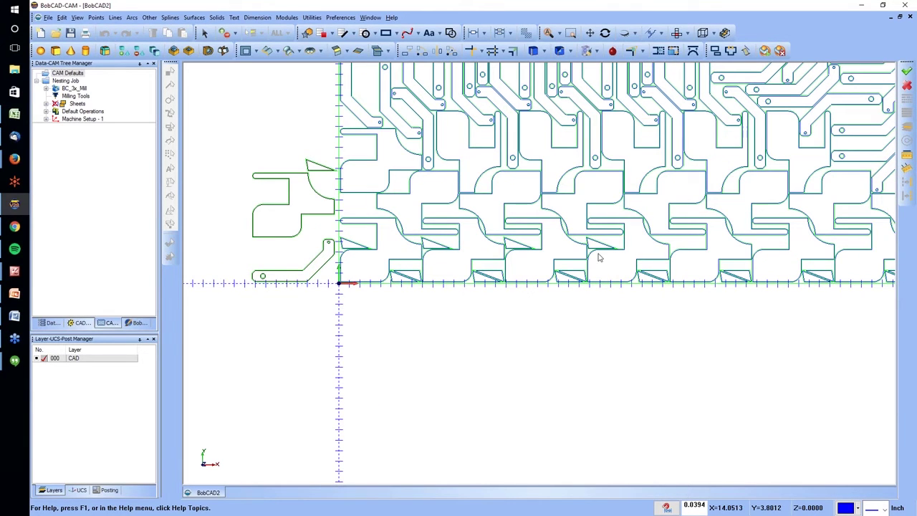
{"action": "scroll", "coordinate": [599, 258], "scroll_direction": "down", "scroll_amount": 3}
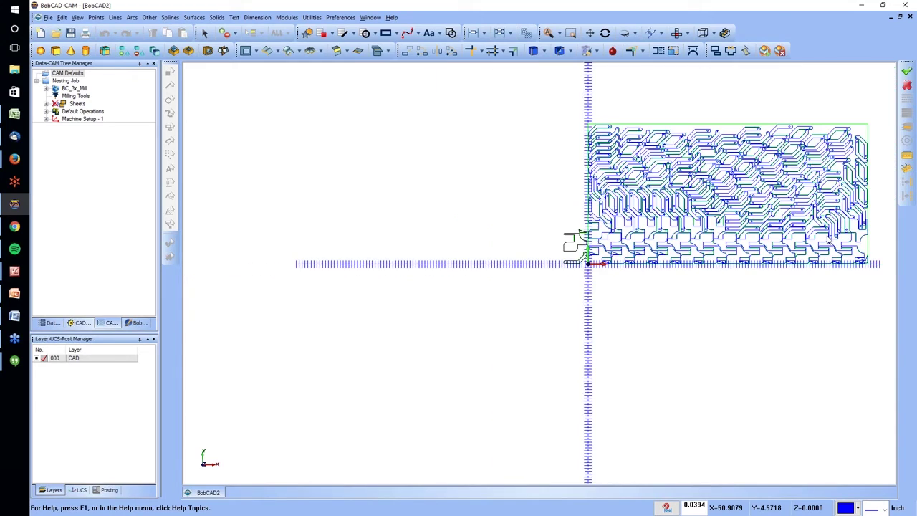
{"action": "scroll", "coordinate": [830, 242], "scroll_direction": "up", "scroll_amount": 3}
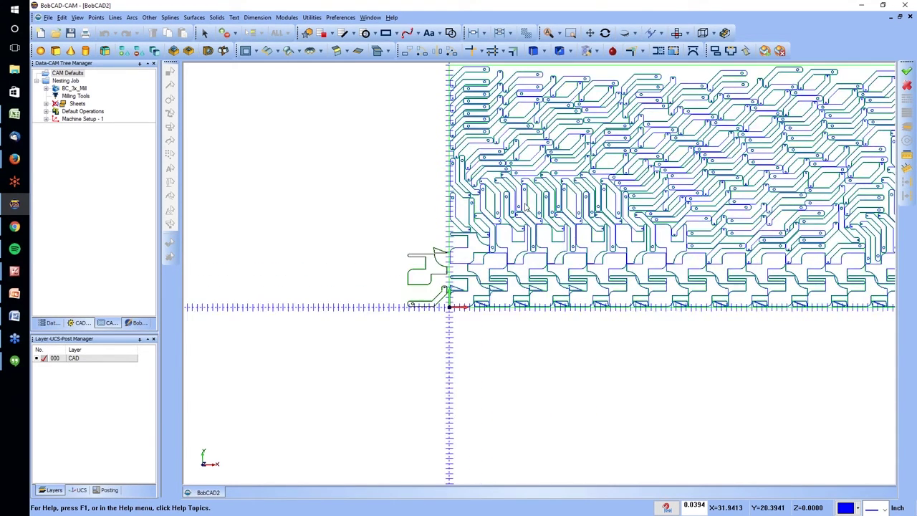
{"action": "scroll", "coordinate": [525, 207], "scroll_direction": "up", "scroll_amount": 1}
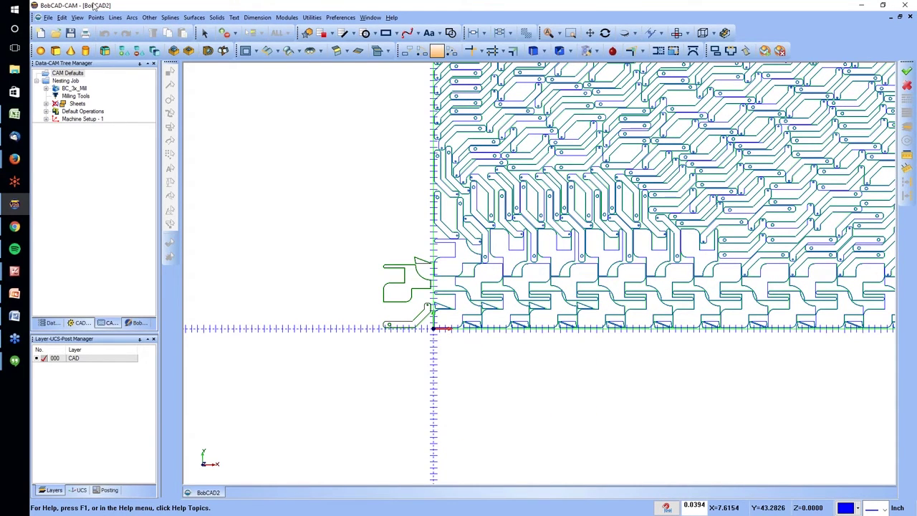
Examine the nesting summary of the Sheets group for part quantities and sheet utilization, and close it.
{"action": "left_click", "coordinate": [47, 104]}
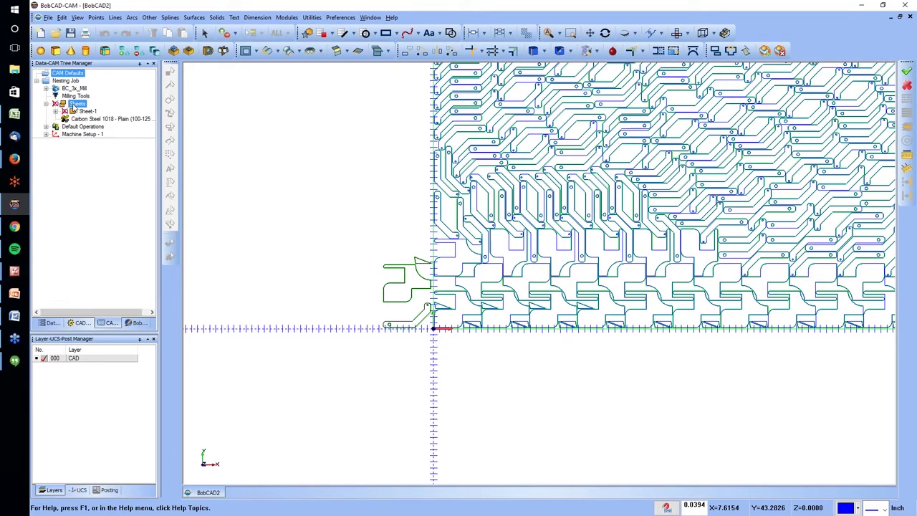
{"action": "right_click", "coordinate": [77, 105]}
{"action": "left_click", "coordinate": [155, 137]}
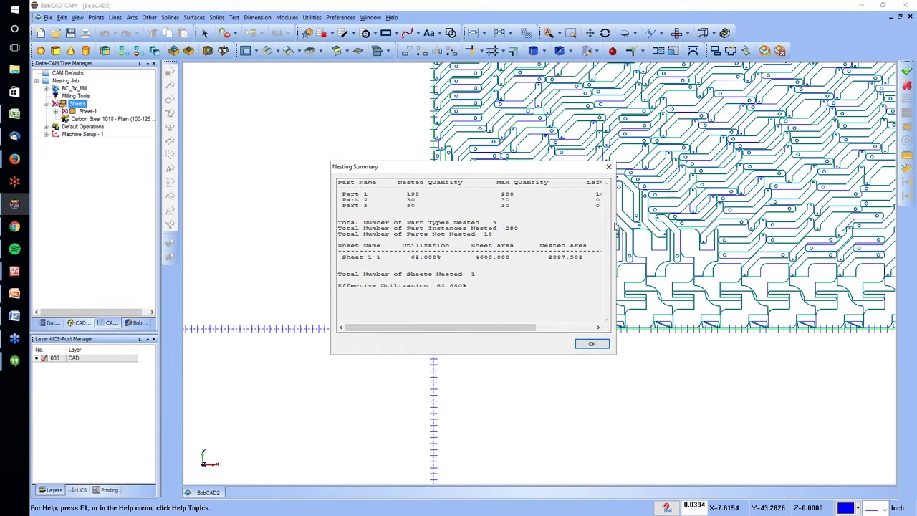
{"action": "mouse_move", "coordinate": [422, 328]}
{"action": "left_mouse_down"}
{"action": "mouse_move", "coordinate": [521, 325]}
{"action": "mouse_move", "coordinate": [418, 333]}
{"action": "left_mouse_up"}
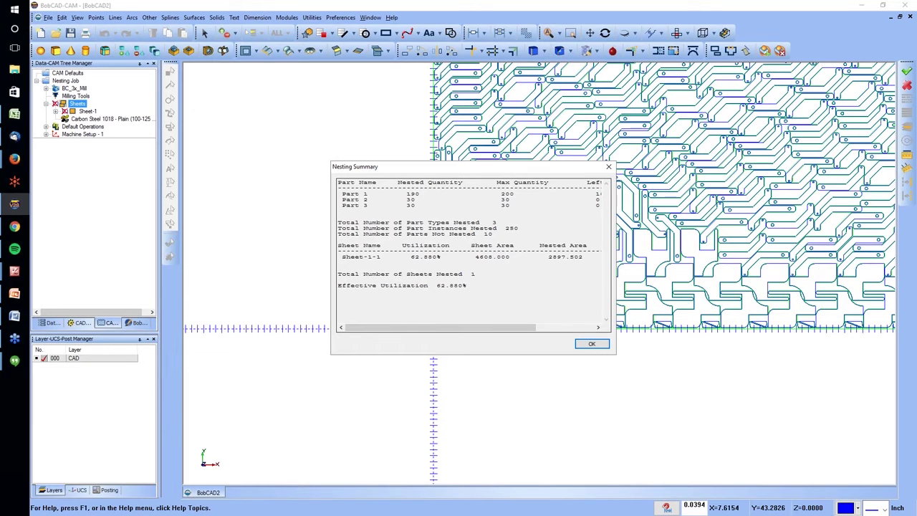
{"action": "left_click", "coordinate": [591, 344]}
Expand Default Operations and Machine Setup - 1 in the nesting job to examine their operations and parts.
{"action": "left_click", "coordinate": [82, 126]}
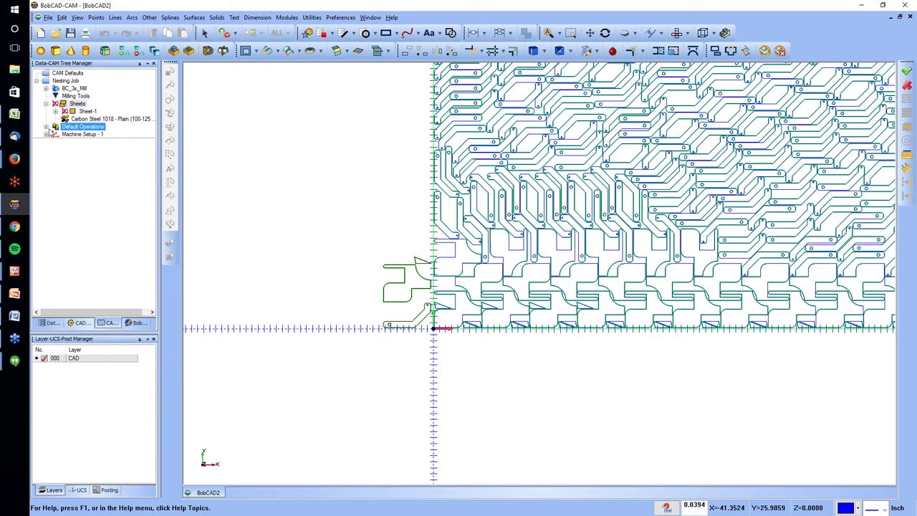
{"action": "left_click", "coordinate": [47, 126]}
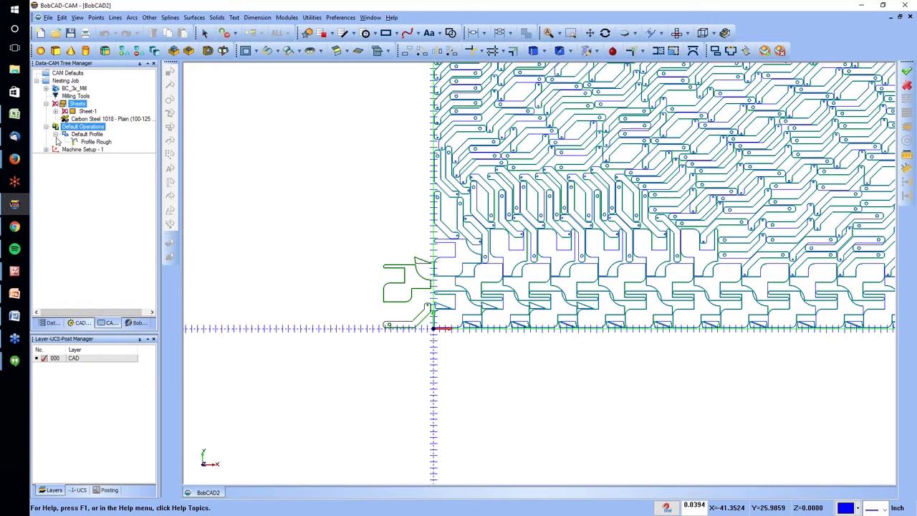
{"action": "left_click", "coordinate": [47, 149]}
{"action": "scroll", "coordinate": [375, 182], "scroll_direction": "down", "scroll_amount": 5}
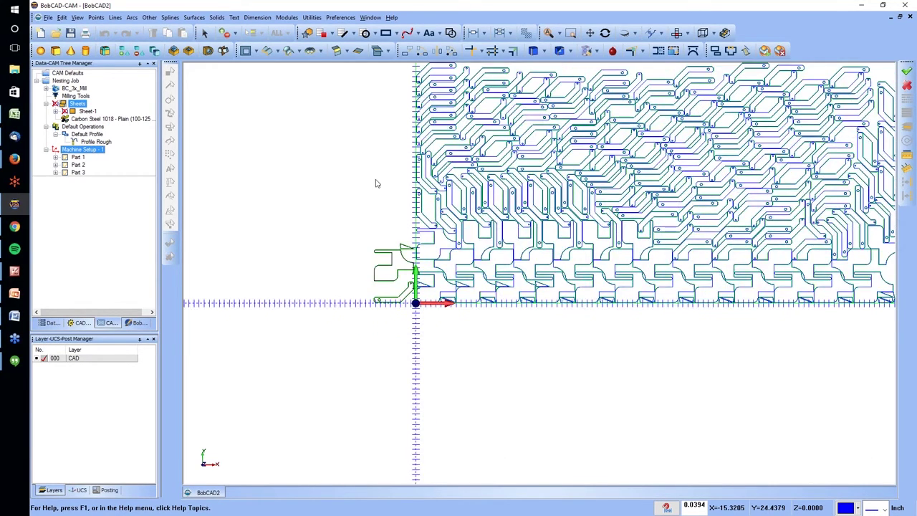
{"action": "scroll", "coordinate": [367, 159], "scroll_direction": "up", "scroll_amount": 1}
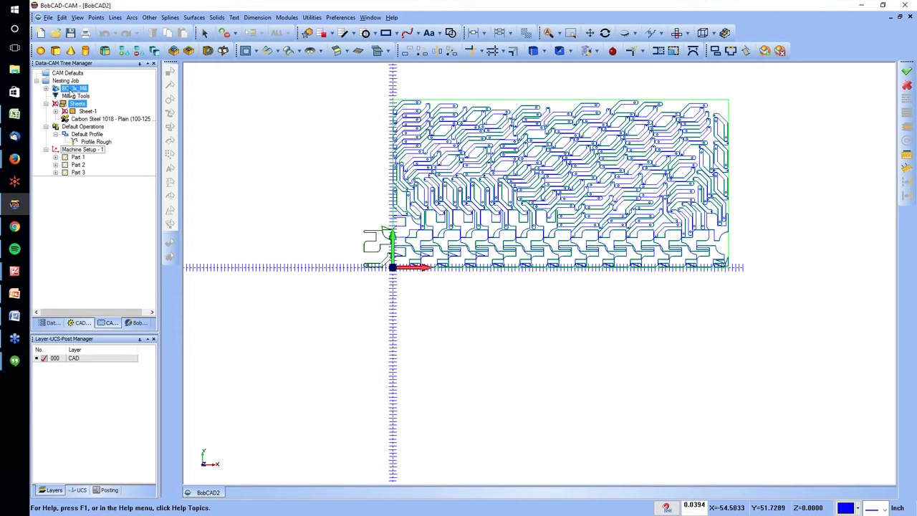
Reopen the nesting job for editing and set the quantity of Part 1 to 100 in the part parameters.
{"action": "right_click", "coordinate": [66, 80]}
{"action": "left_click", "coordinate": [85, 86]}
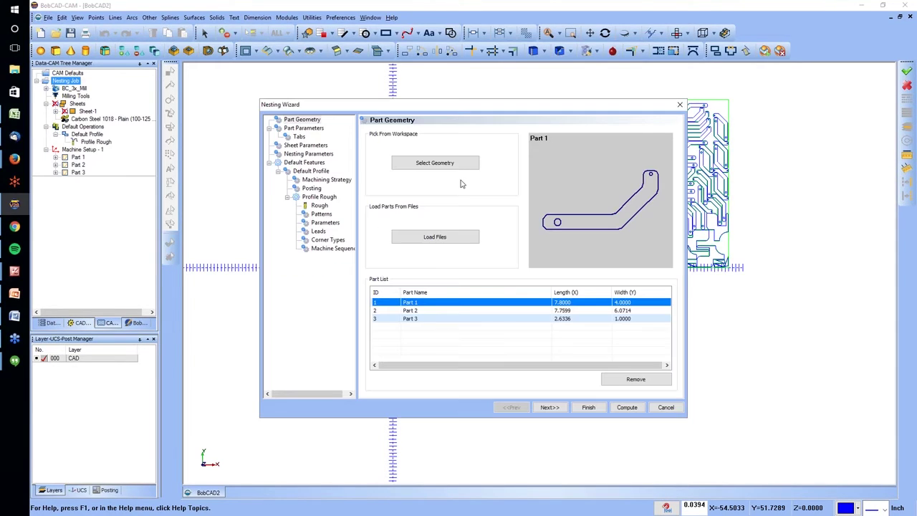
{"action": "left_click", "coordinate": [320, 205]}
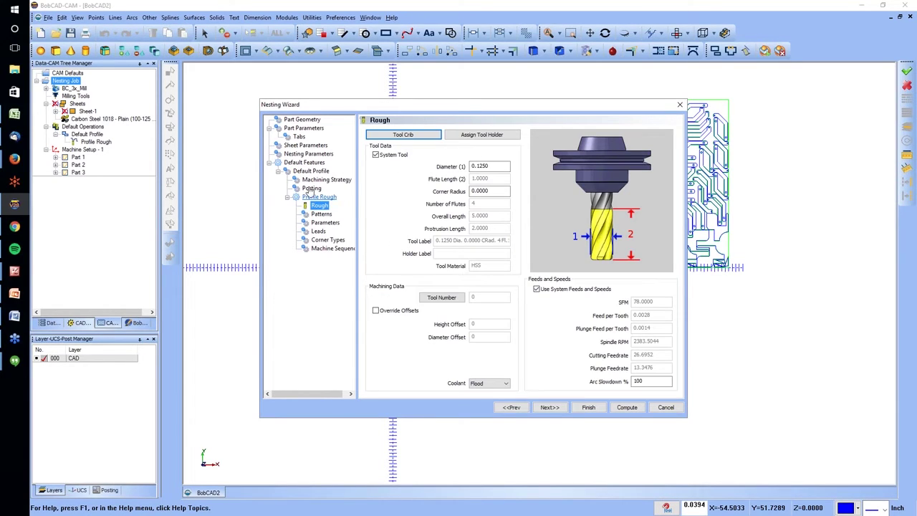
{"action": "left_click", "coordinate": [304, 127]}
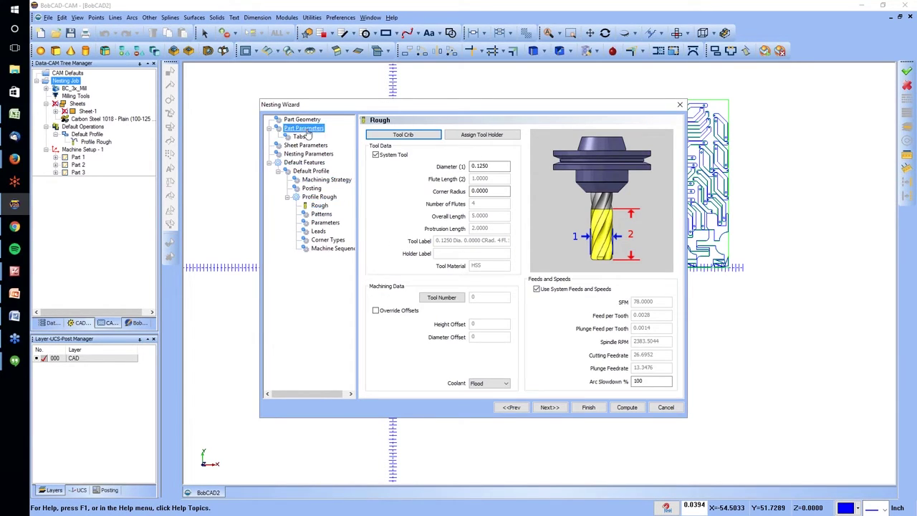
{"action": "key", "text": "Tab"}
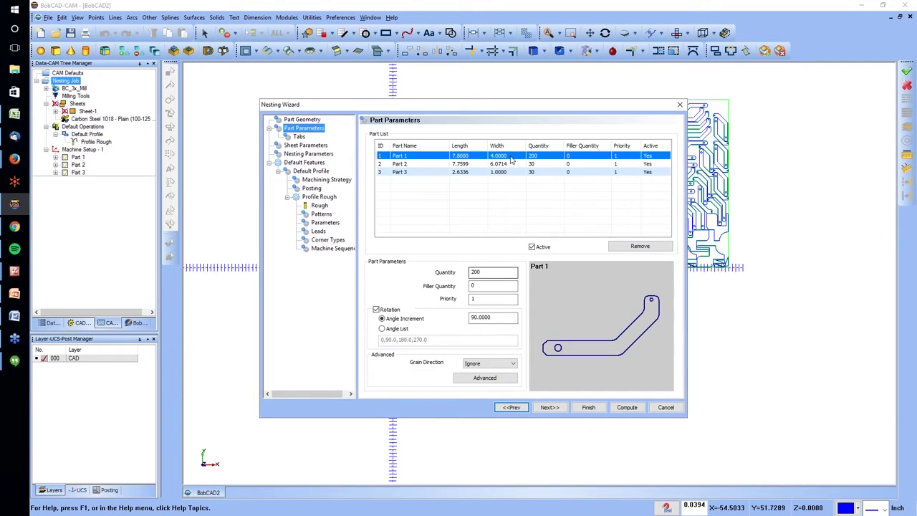
{"action": "type", "text": "100"}
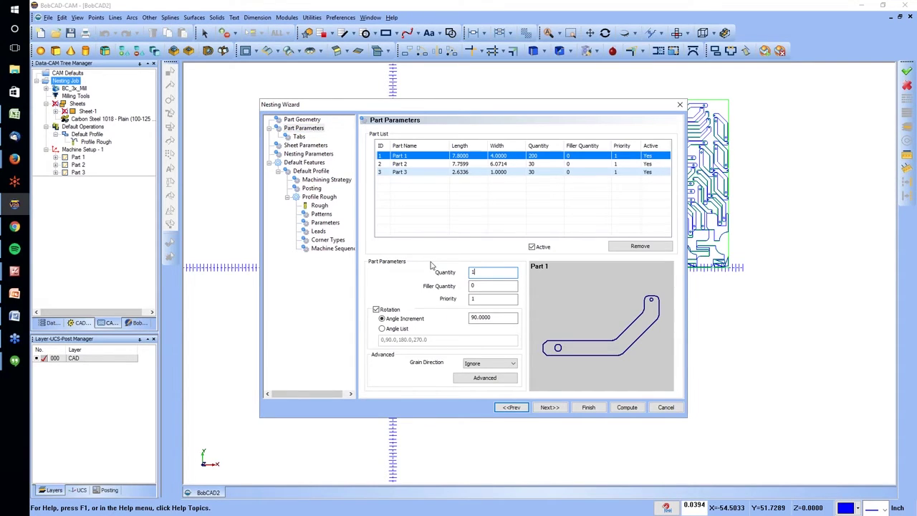
Set the filler quantity of Part 3 to 200, recompute the nesting and inspect the new arrangement.
{"action": "left_click", "coordinate": [467, 164]}
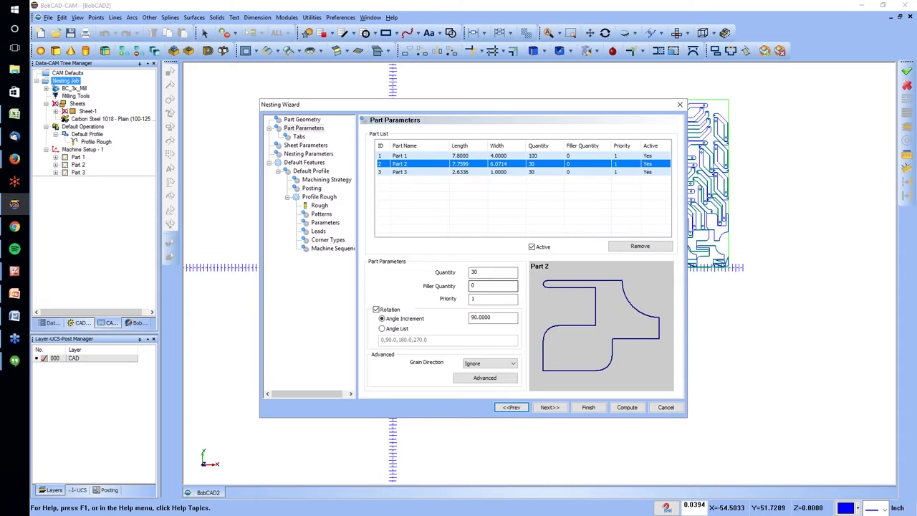
{"action": "left_click", "coordinate": [487, 172]}
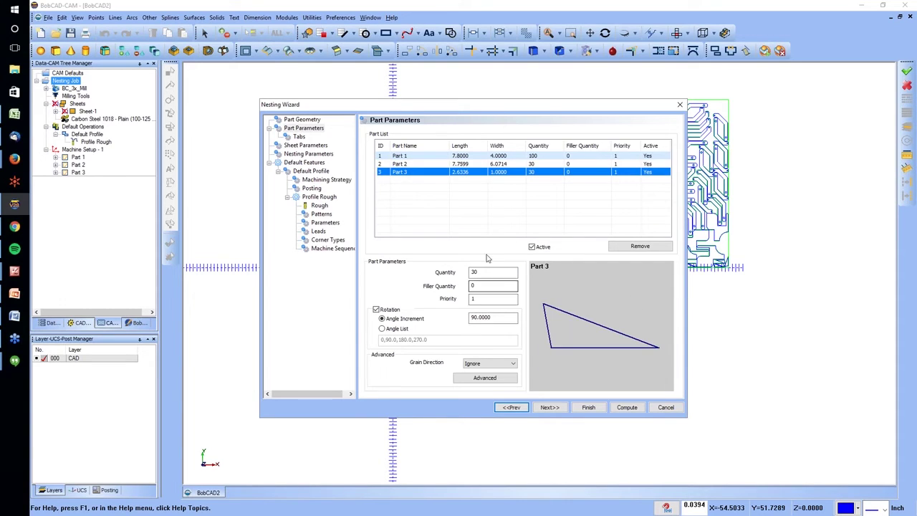
{"action": "left_click", "coordinate": [498, 284]}
{"action": "double_click", "coordinate": [498, 284]}
{"action": "type", "text": "200"}
{"action": "left_click", "coordinate": [627, 407]}
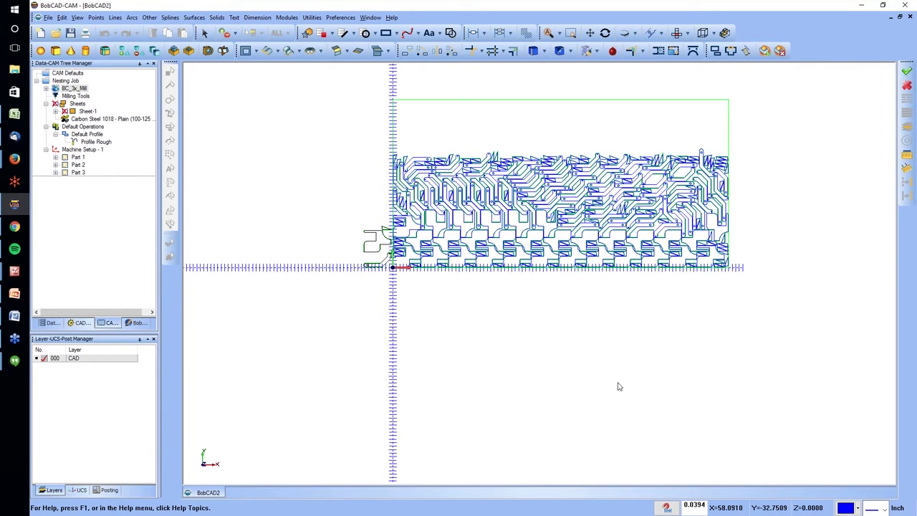
{"action": "scroll", "coordinate": [620, 176], "scroll_direction": "up", "scroll_amount": 2}
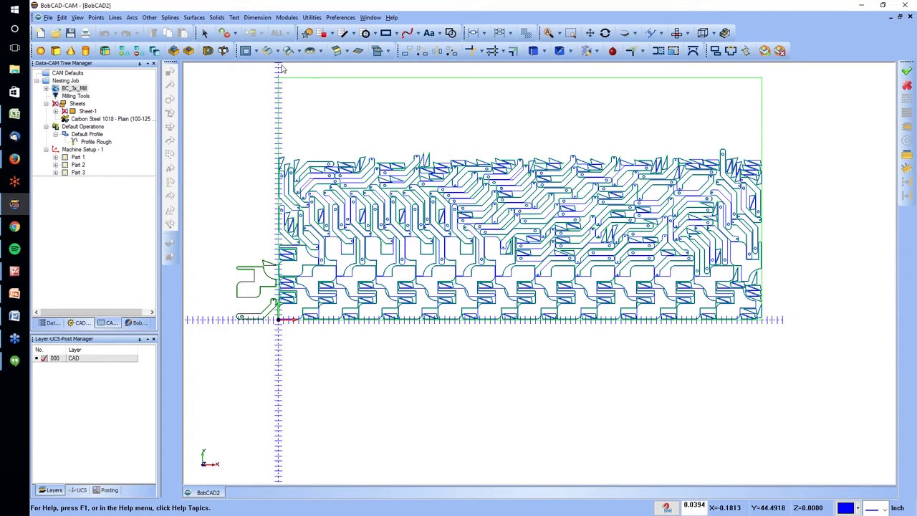
Reopen the nesting job for editing and enable Remnant Sheet in the nesting parameters.
{"action": "left_click", "coordinate": [66, 80]}
{"action": "right_click", "coordinate": [66, 81]}
{"action": "left_click", "coordinate": [83, 86]}
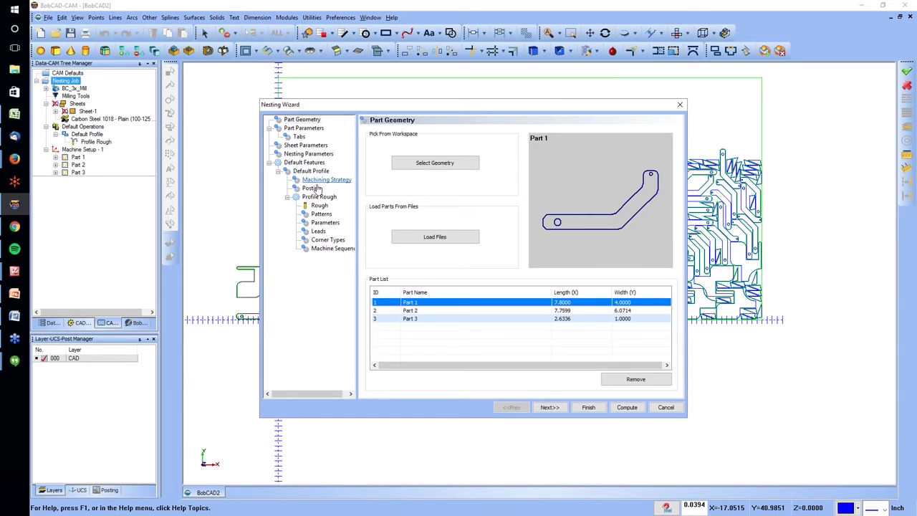
{"action": "left_click", "coordinate": [306, 145]}
{"action": "left_click", "coordinate": [309, 154]}
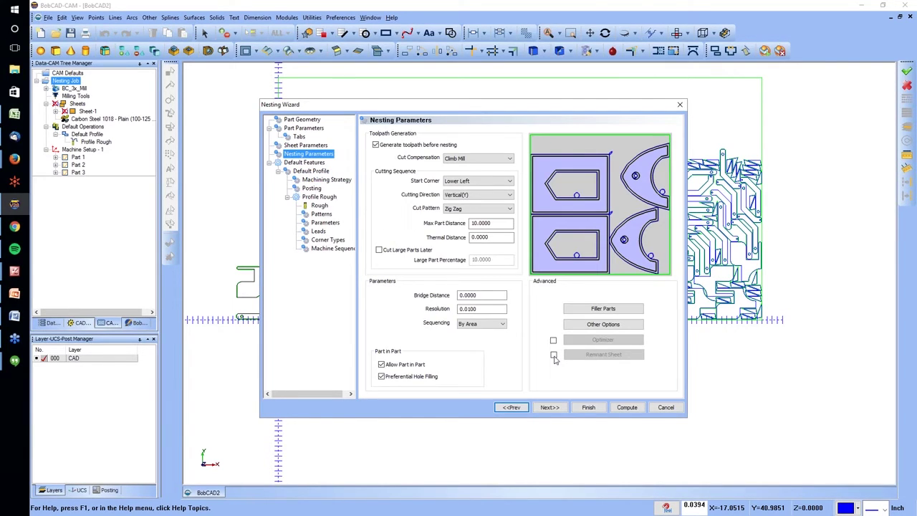
{"action": "left_click", "coordinate": [553, 356]}
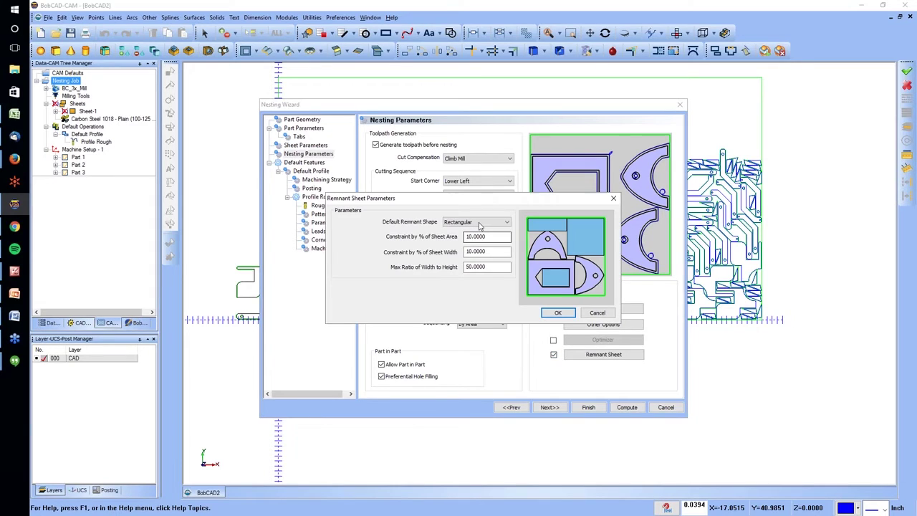
Set the default remnant shape to Stepped, keep the other remnant parameters, and recompute the nesting.
{"action": "left_click", "coordinate": [476, 222]}
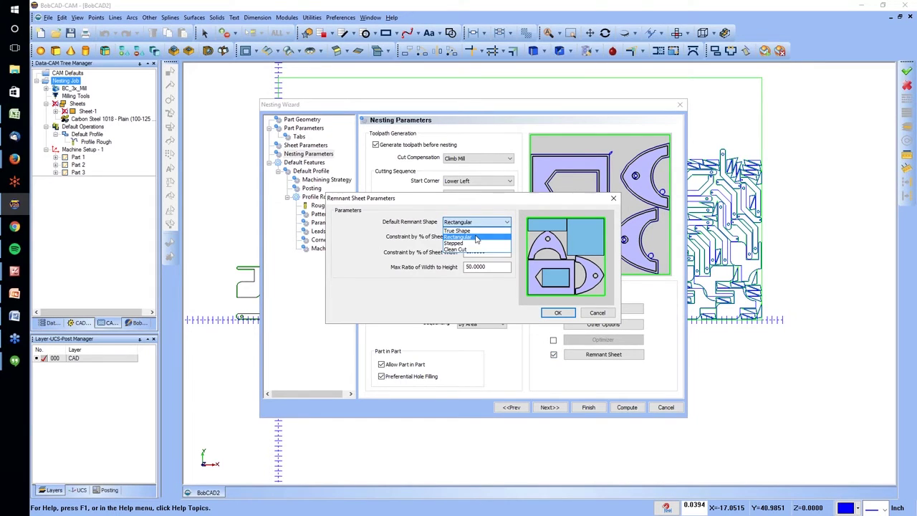
{"action": "left_click", "coordinate": [476, 238]}
{"action": "left_click", "coordinate": [473, 222]}
{"action": "left_click", "coordinate": [467, 243]}
{"action": "left_click", "coordinate": [557, 313]}
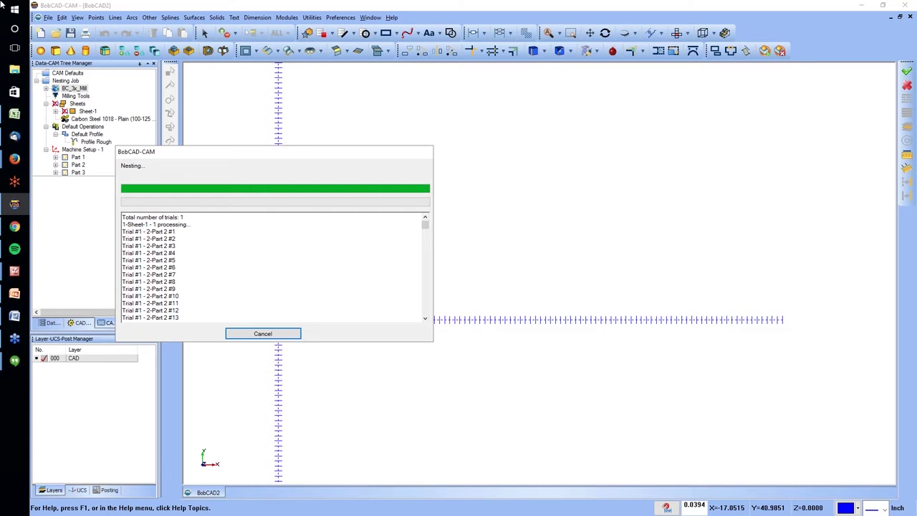
{"action": "key", "text": "alt+Tab"}
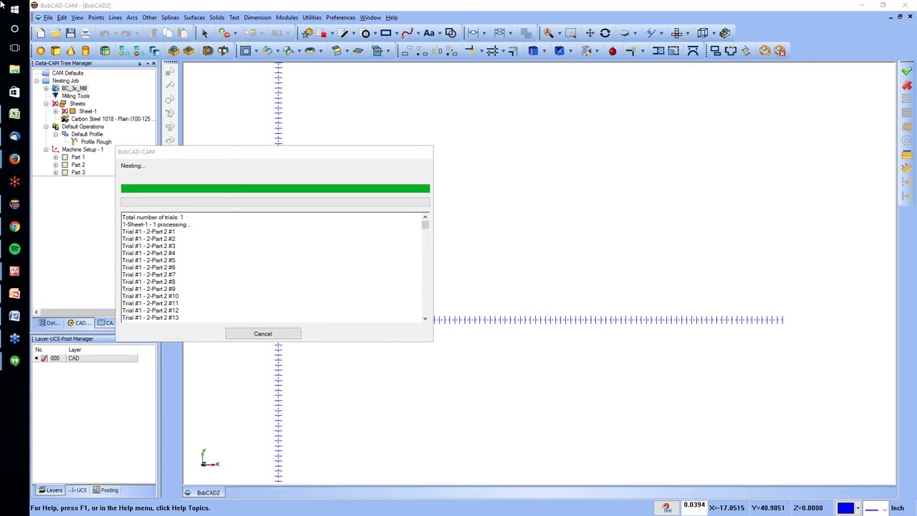
{"action": "key", "text": "alt+Tab"}
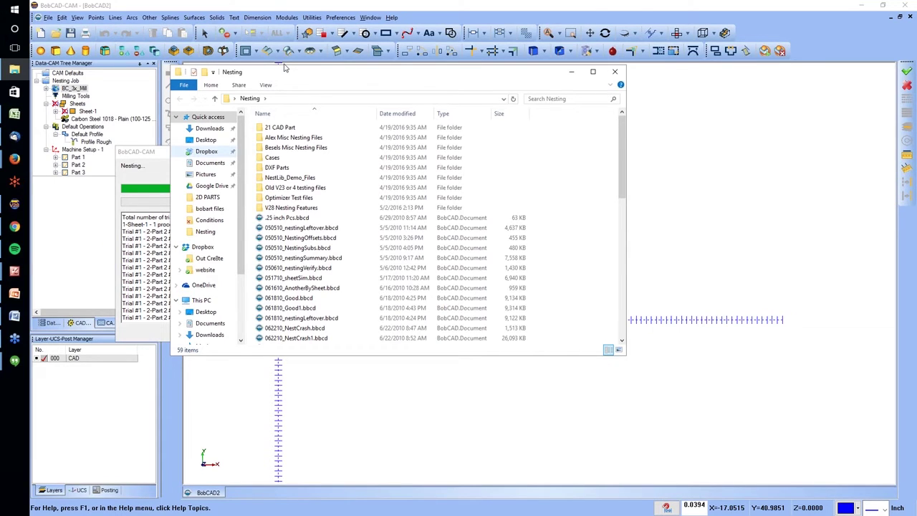
{"action": "left_click_drag", "start_coordinate": [285, 67], "coordinate": [285, 119]}
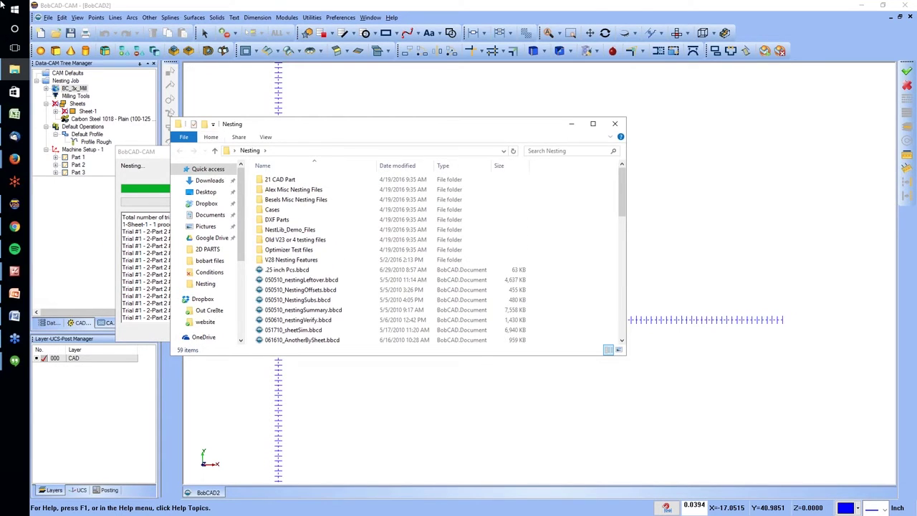
{"action": "key", "text": "alt+Tab"}
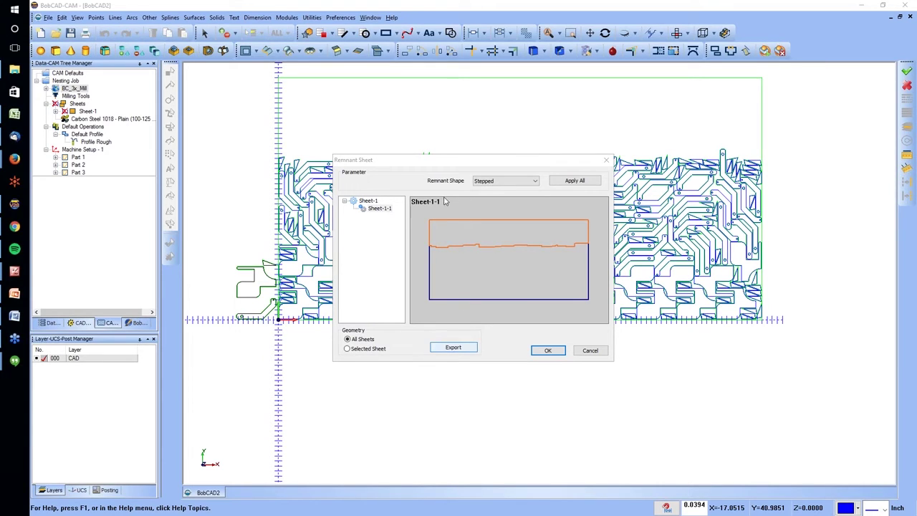
Export the remnant geometry of all sheets as a DXF file named test in the Nesting folder and accept the stepped remnant.
{"action": "left_click", "coordinate": [451, 348]}
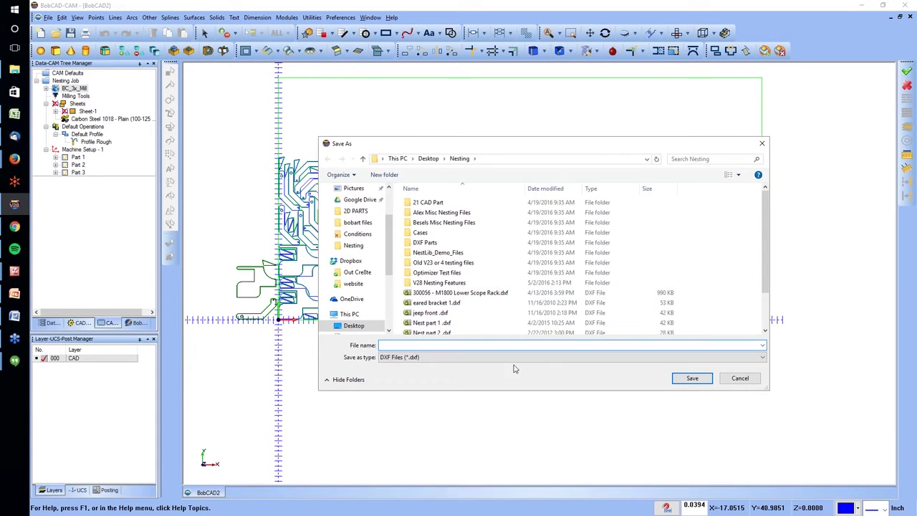
{"action": "type", "text": "test"}
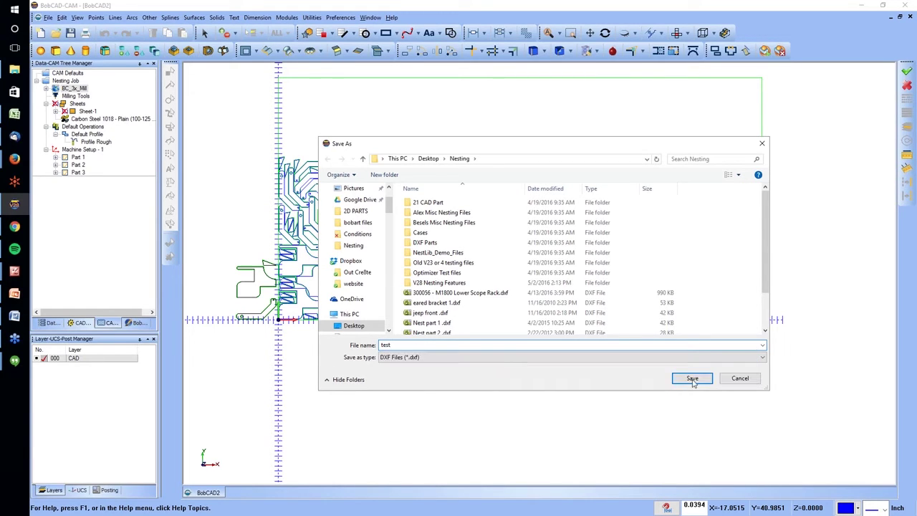
{"action": "left_click", "coordinate": [692, 380]}
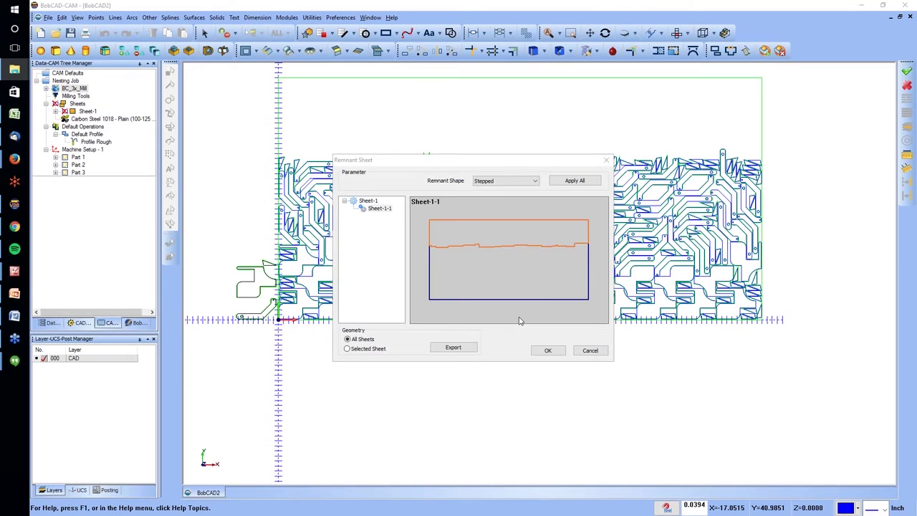
{"action": "left_click", "coordinate": [547, 350]}
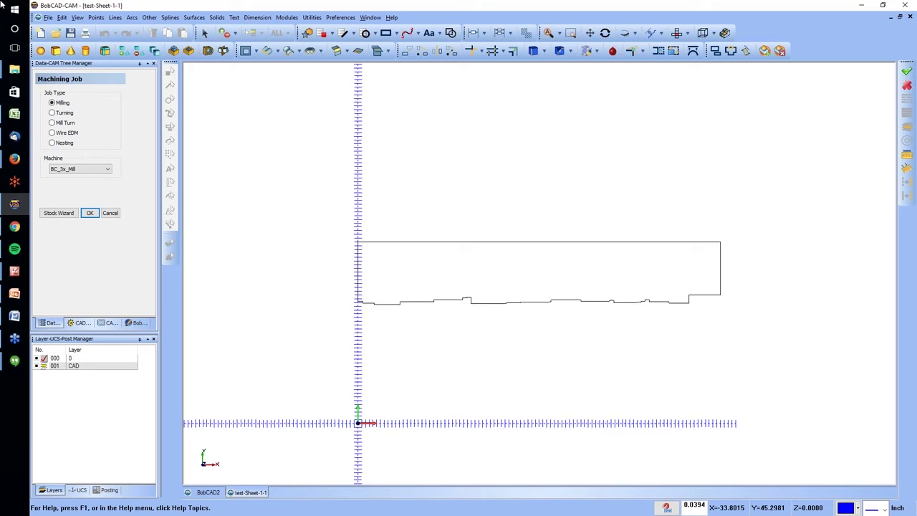
Start a Nesting machining job with the BC_3x_Mill machine in the test-Sheet-1-1 drawing and open the Nesting Wizard.
{"action": "key", "text": "alt+Tab"}
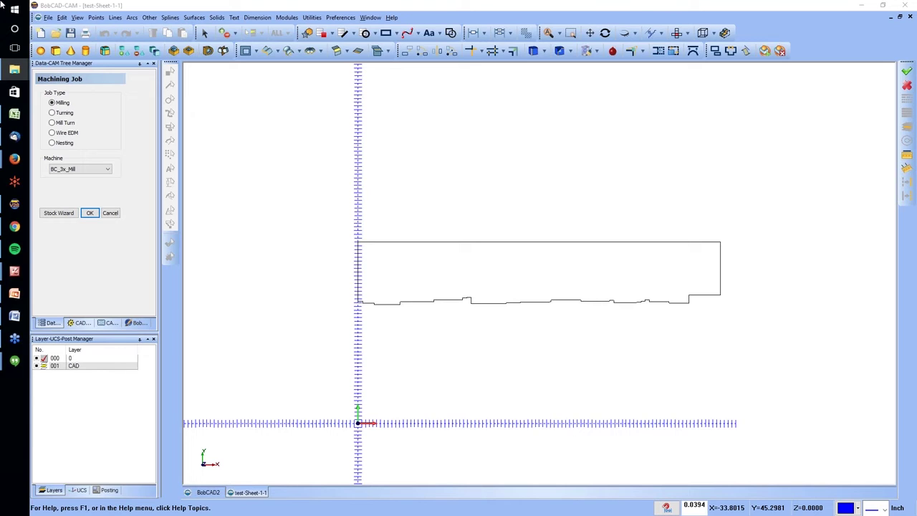
{"action": "left_click", "coordinate": [89, 214]}
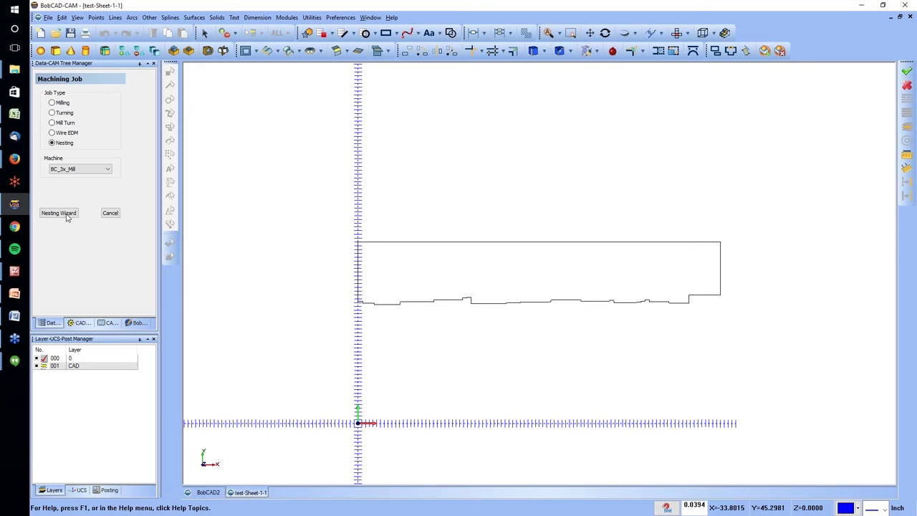
{"action": "left_click", "coordinate": [66, 215]}
Load Nest part 1.bbcd from the Nesting folder as the first part of the new job.
{"action": "left_click", "coordinate": [435, 238]}
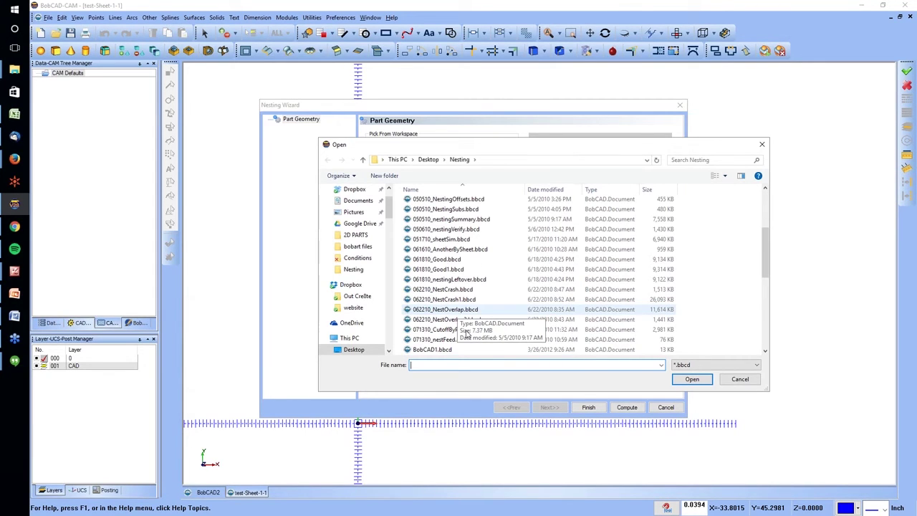
{"action": "scroll", "coordinate": [466, 331], "scroll_direction": "down", "scroll_amount": 10}
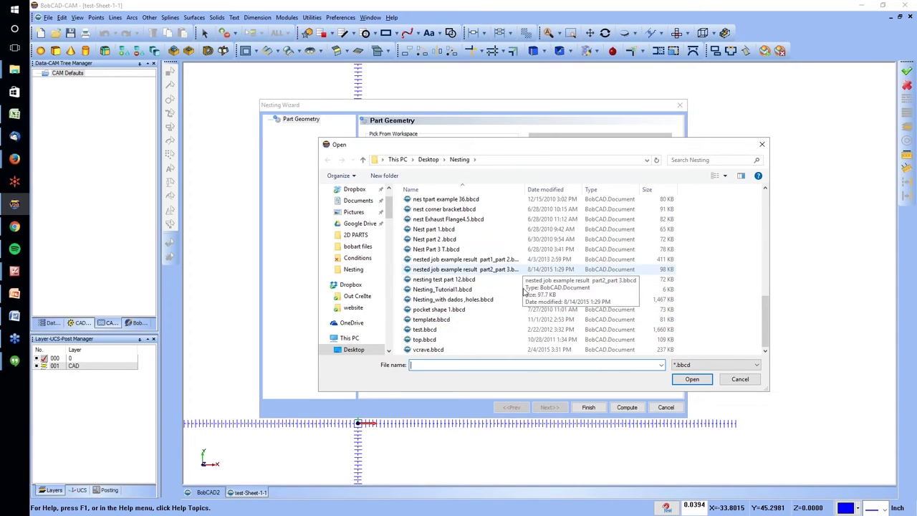
{"action": "scroll", "coordinate": [443, 344], "scroll_direction": "up", "scroll_amount": 1}
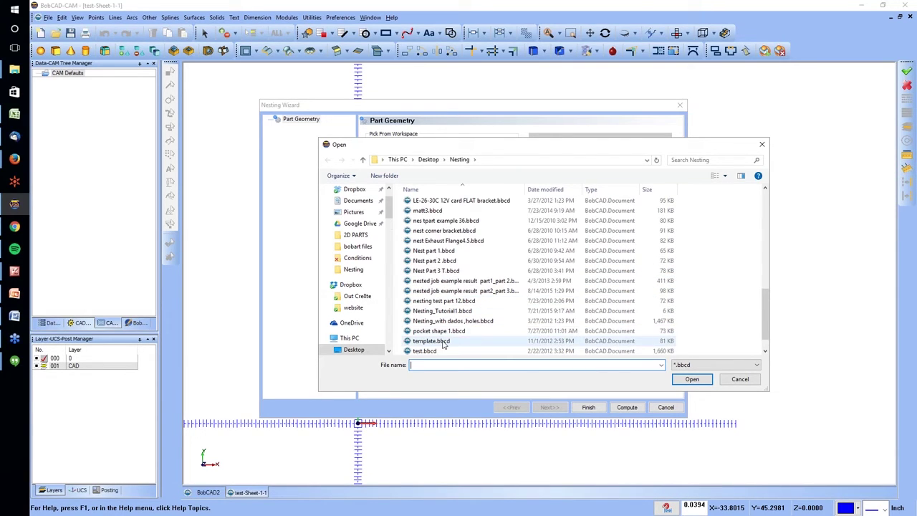
{"action": "left_click", "coordinate": [443, 342]}
{"action": "left_click", "coordinate": [439, 331]}
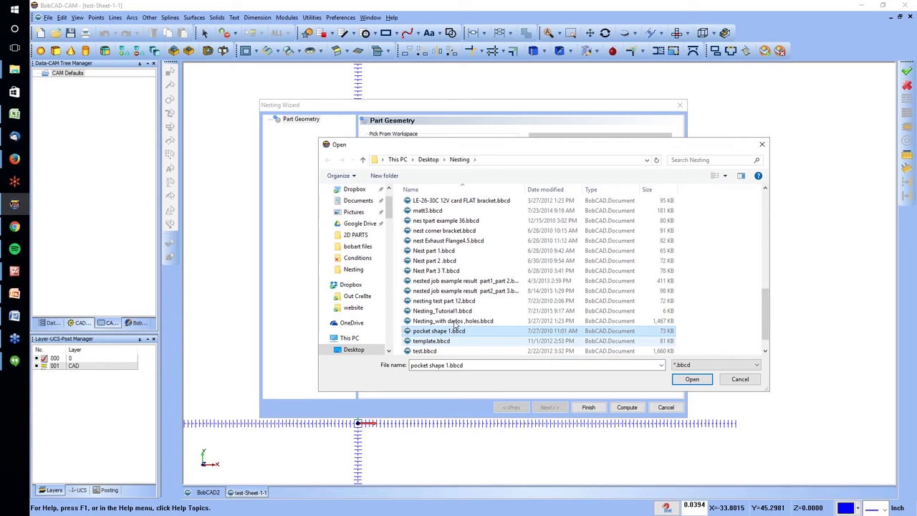
{"action": "left_click", "coordinate": [447, 311]}
{"action": "left_click", "coordinate": [457, 267]}
{"action": "key", "text": "Up"}
{"action": "key", "text": "Up"}
{"action": "key", "text": "Up"}
{"action": "key", "text": "Up"}
{"action": "key", "text": "Up"}
{"action": "key", "text": "Up"}
{"action": "key", "text": "Up"}
{"action": "key", "text": "Up"}
{"action": "key", "text": "Up"}
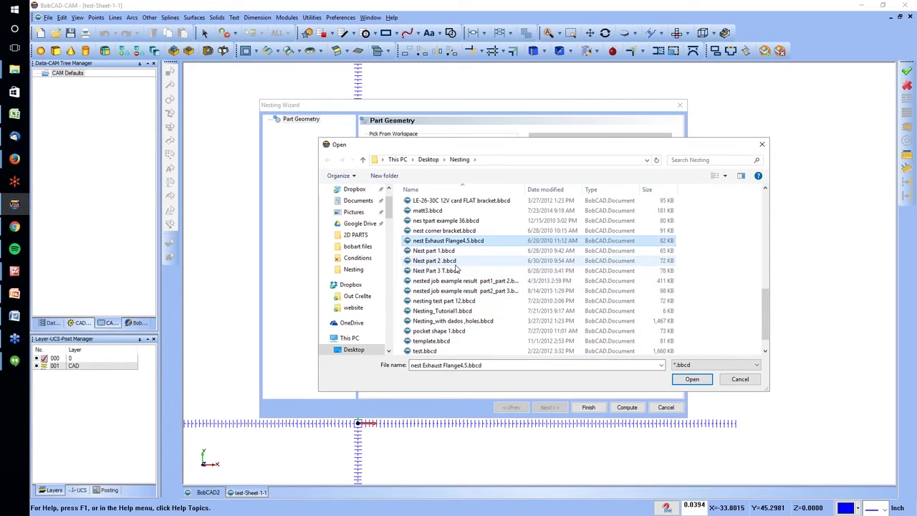
{"action": "key", "text": "Up"}
{"action": "key", "text": "Up"}
{"action": "key", "text": "Up"}
{"action": "key", "text": "Up"}
{"action": "key", "text": "Up"}
{"action": "key", "text": "Up"}
{"action": "key", "text": "Up"}
{"action": "key", "text": "Up"}
{"action": "key", "text": "Up"}
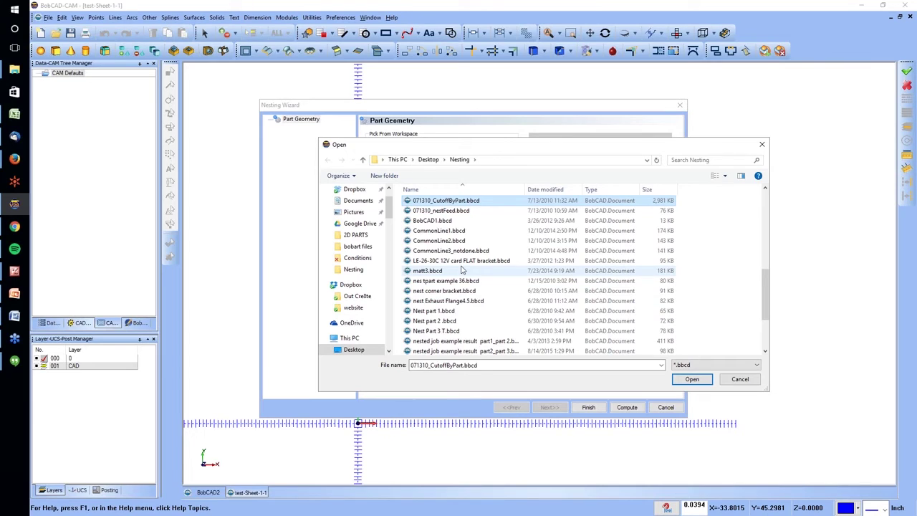
{"action": "scroll", "coordinate": [457, 293], "scroll_direction": "down", "scroll_amount": 5}
{"action": "scroll", "coordinate": [441, 275], "scroll_direction": "up", "scroll_amount": 1}
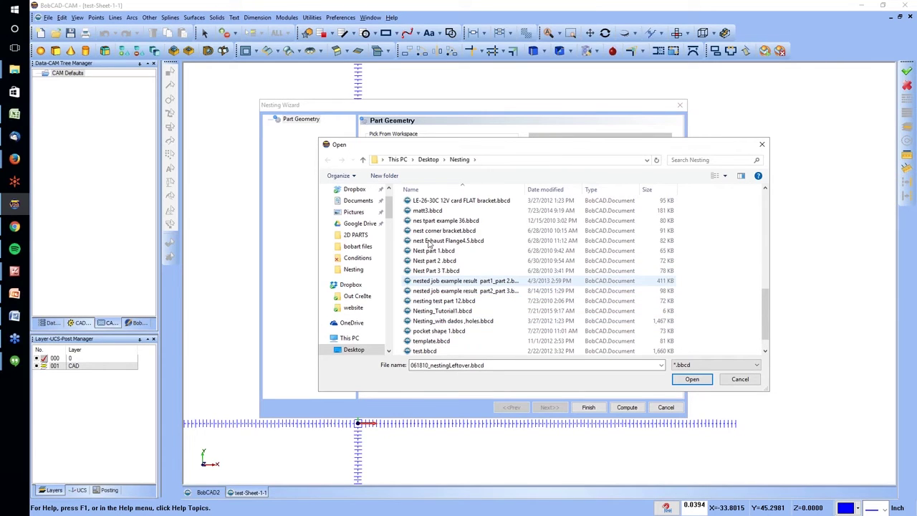
{"action": "double_click", "coordinate": [432, 251]}
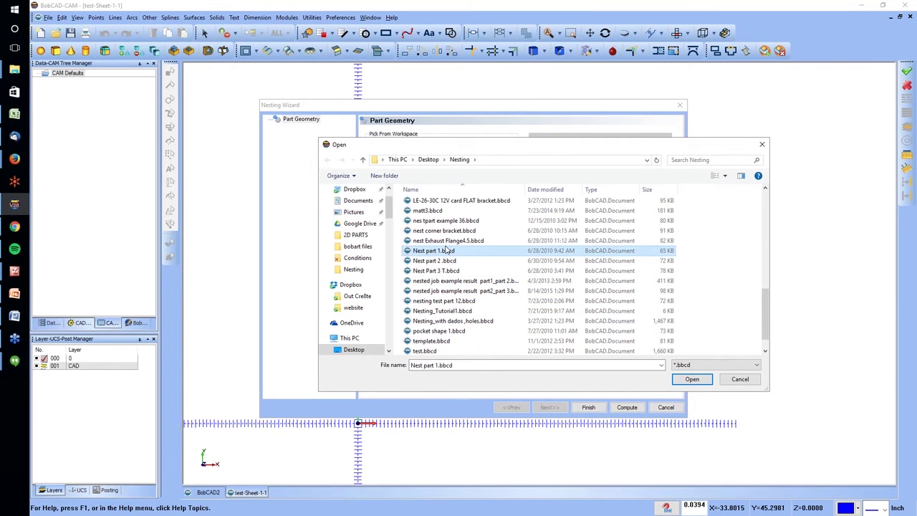
{"action": "left_click", "coordinate": [577, 371]}
Load Nest part 2.bbcd and Nest Part 3 T.bbcd from the Nesting folder, keeping the CAD layer of both files as profile.
{"action": "left_click", "coordinate": [426, 237]}
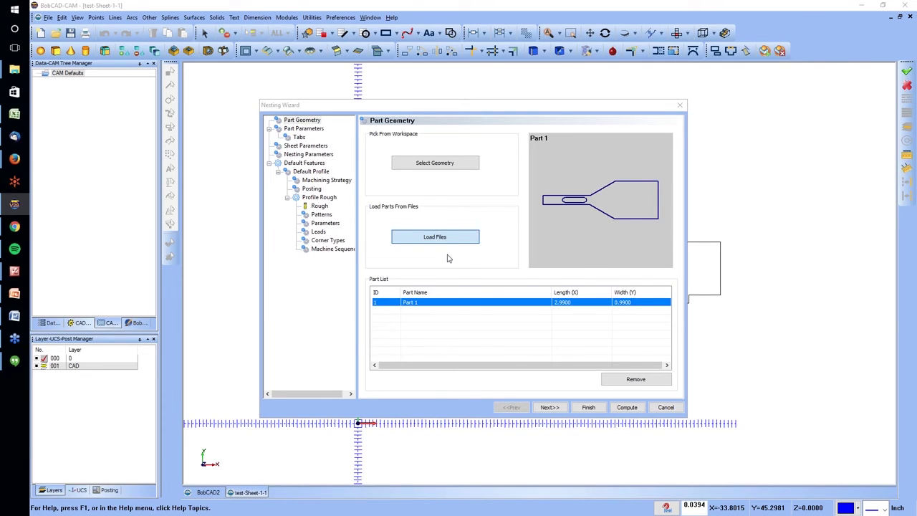
{"action": "scroll", "coordinate": [435, 278], "scroll_direction": "down", "scroll_amount": 10}
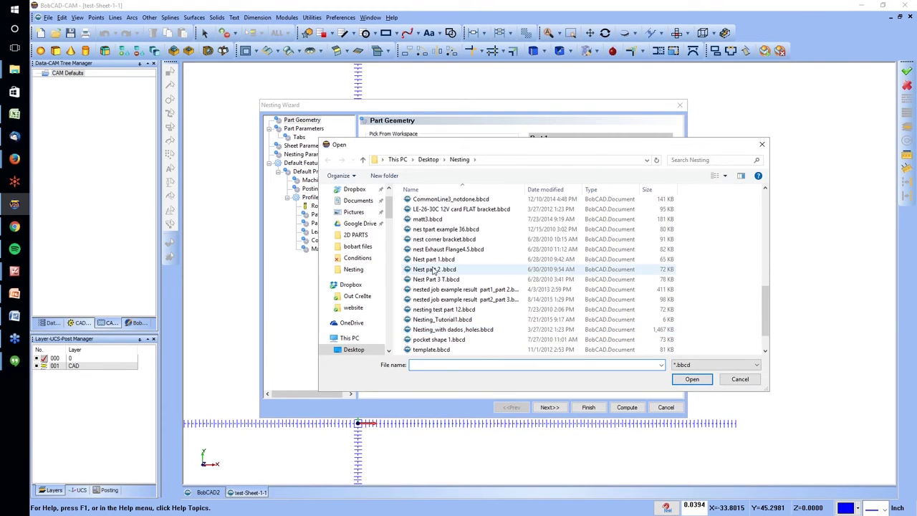
{"action": "left_click", "coordinate": [433, 269]}
{"action": "left_click", "coordinate": [436, 280], "text": "shift"}
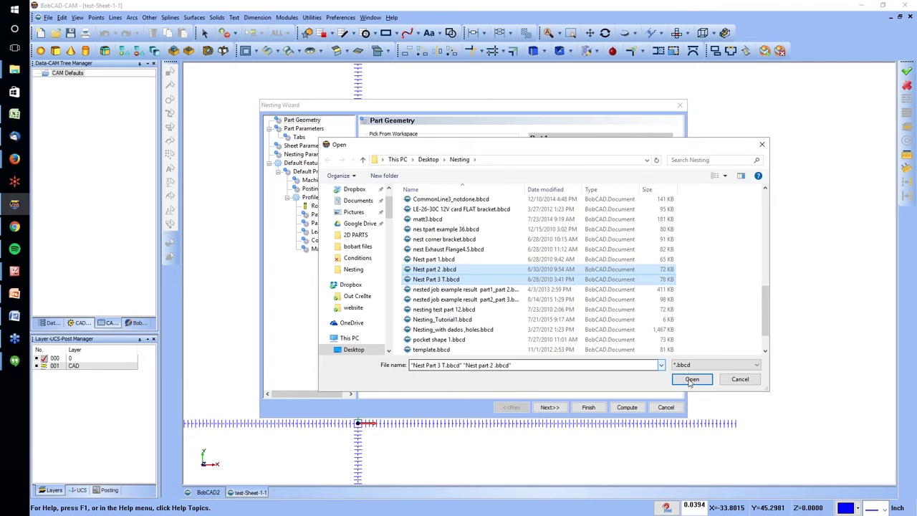
{"action": "left_click", "coordinate": [692, 379]}
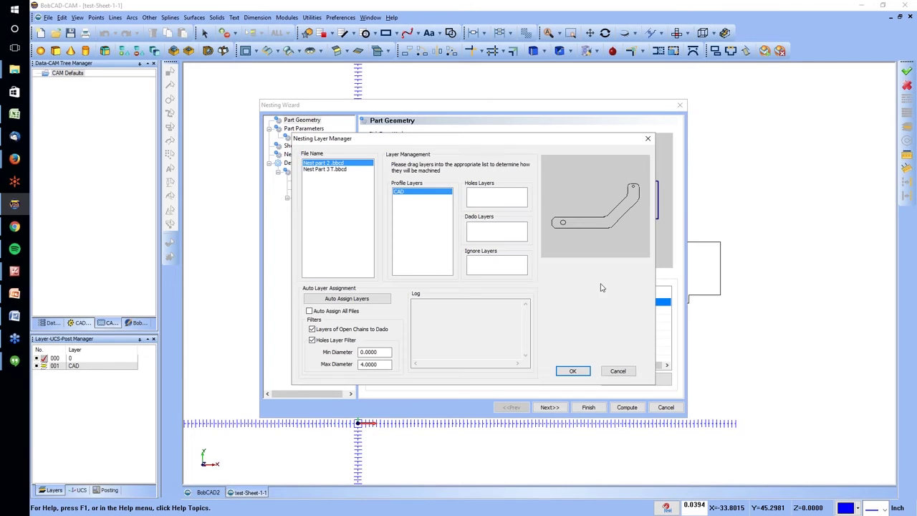
{"action": "left_click", "coordinate": [333, 170]}
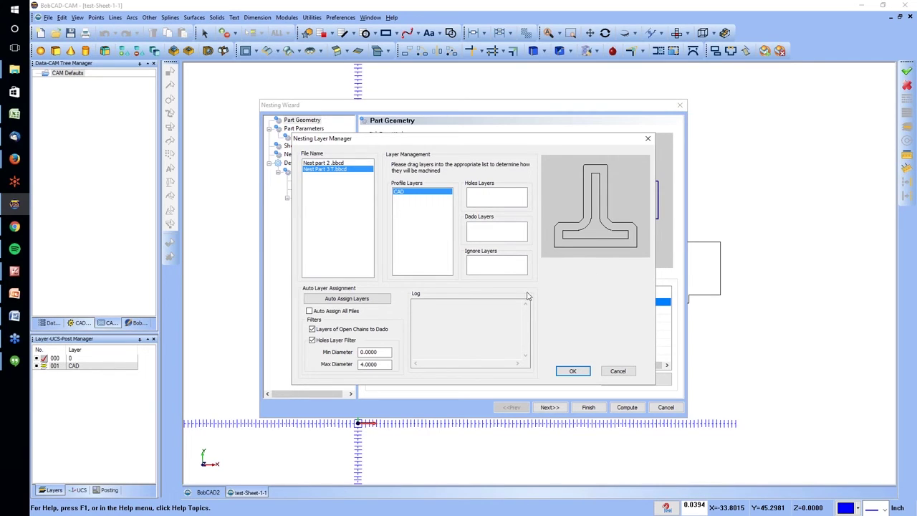
{"action": "left_click", "coordinate": [575, 371]}
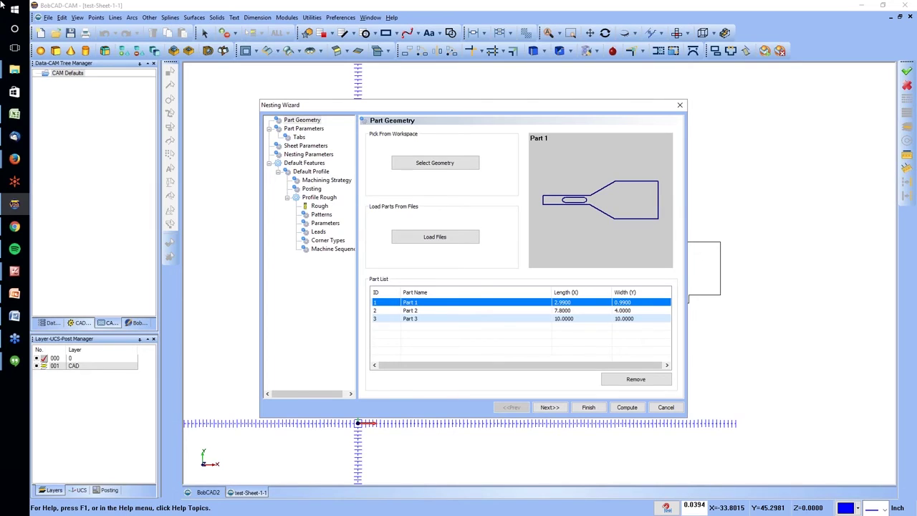
Load EAGLE.bbcd into the job, accepting its assigned CAD, Profiles, Holes and Dado layers.
{"action": "key", "text": "alt+Tab"}
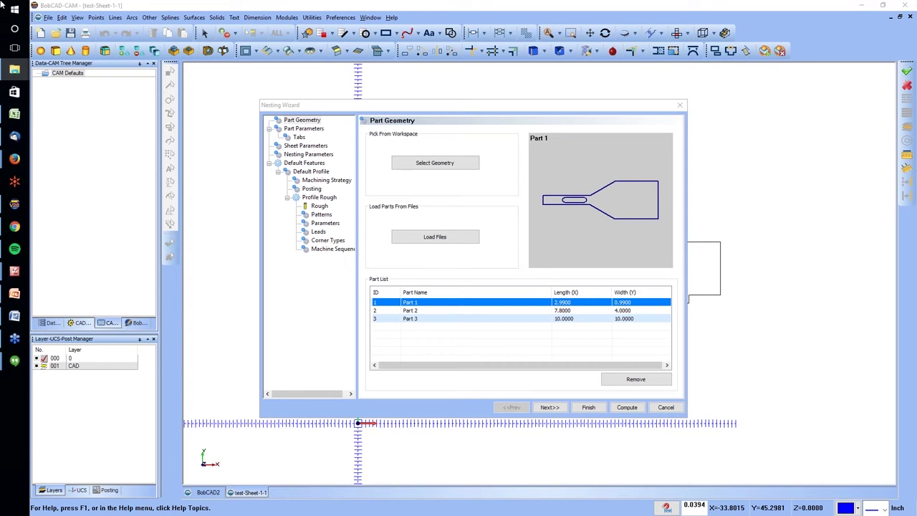
{"action": "left_click", "coordinate": [435, 236]}
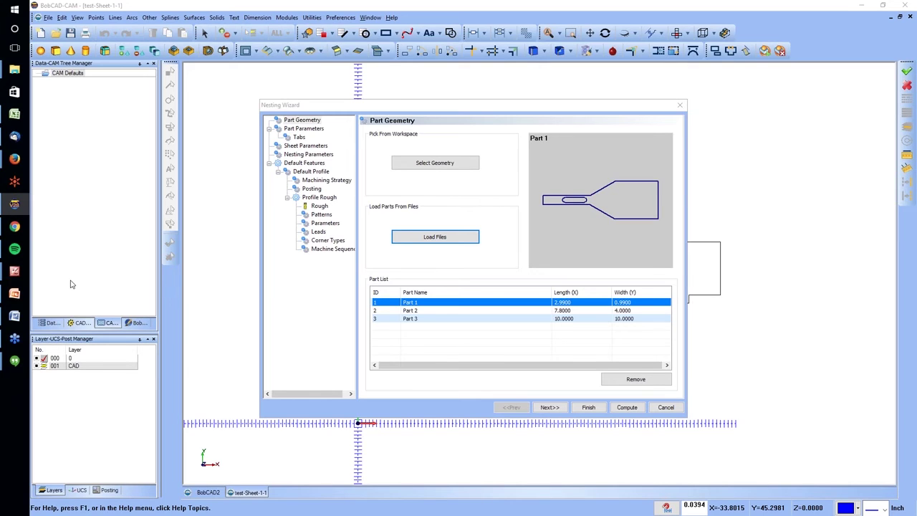
{"action": "key", "text": "Down"}
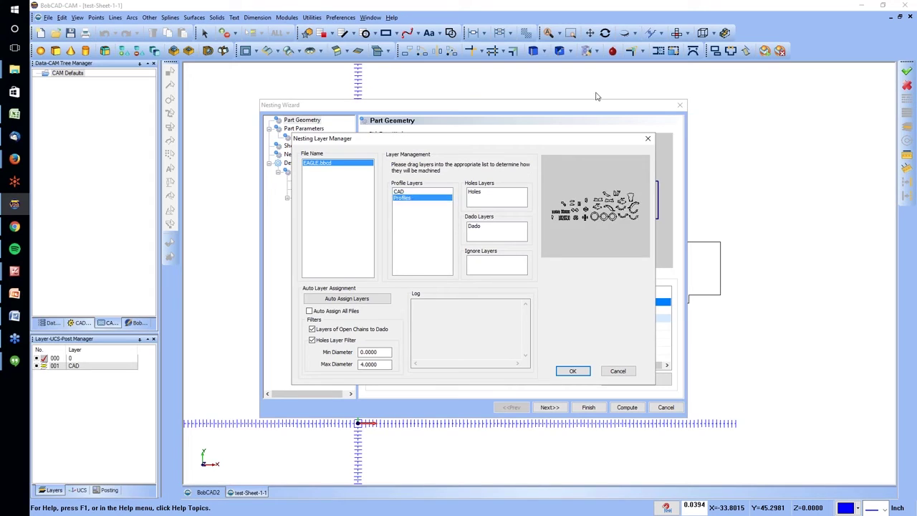
{"action": "left_click", "coordinate": [572, 371]}
Examine the previews of the loaded parts one by one, from Part 3 through Part 61 in the part list.
{"action": "left_click", "coordinate": [414, 320]}
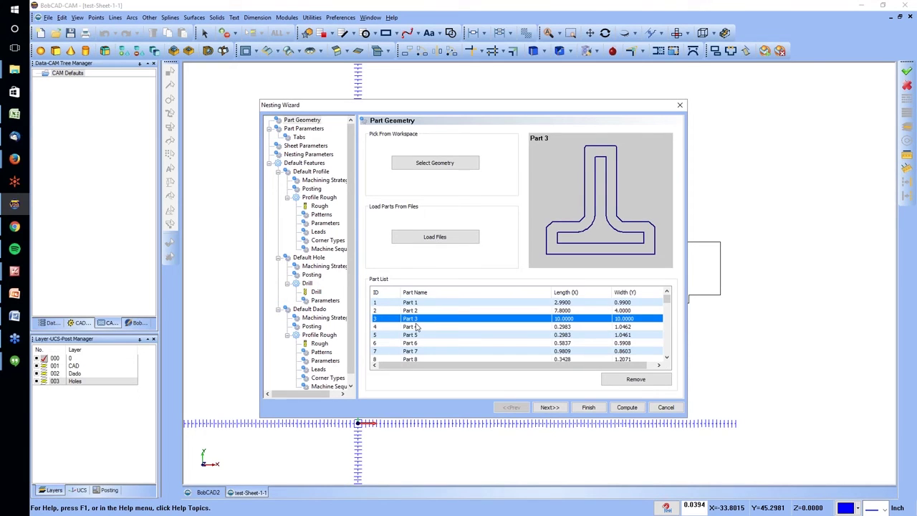
{"action": "key", "text": "Down"}
{"action": "key", "text": "Down"}
{"action": "key", "text": "Down"}
{"action": "key", "text": "Down"}
{"action": "key", "text": "Down"}
{"action": "key", "text": "Down"}
{"action": "key", "text": "Down"}
{"action": "key", "text": "Down"}
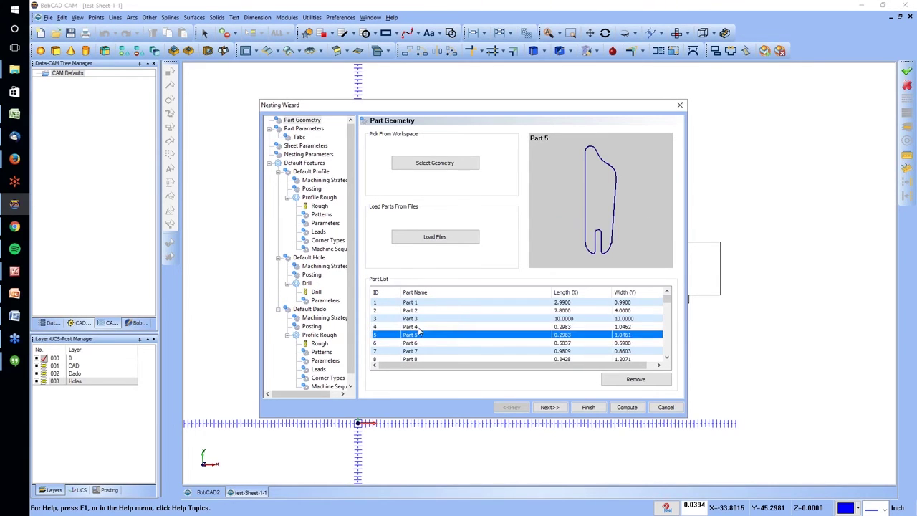
{"action": "key", "text": "Down"}
{"action": "key", "text": "Down"}
{"action": "key", "text": "Down"}
{"action": "key", "text": "Down"}
{"action": "key", "text": "Down"}
{"action": "key", "text": "Down"}
{"action": "key", "text": "Down"}
{"action": "key", "text": "Down"}
{"action": "key", "text": "Down"}
{"action": "key", "text": "Down"}
{"action": "key", "text": "Down"}
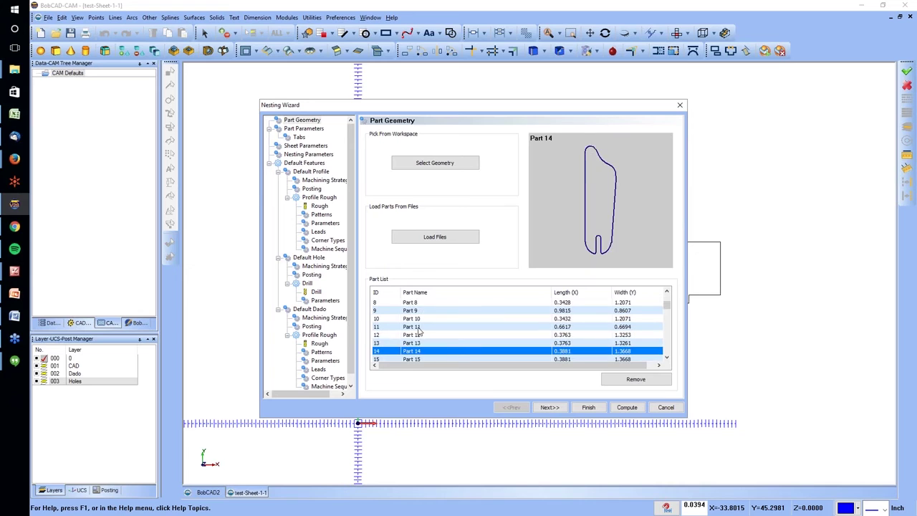
{"action": "key", "text": "Down"}
{"action": "key", "text": "Down"}
{"action": "key", "text": "Down"}
{"action": "key", "text": "Down"}
{"action": "key", "text": "Down"}
{"action": "key", "text": "Down"}
{"action": "key", "text": "Down"}
{"action": "key", "text": "Down"}
{"action": "key", "text": "Down"}
{"action": "key", "text": "Down"}
{"action": "key", "text": "Down"}
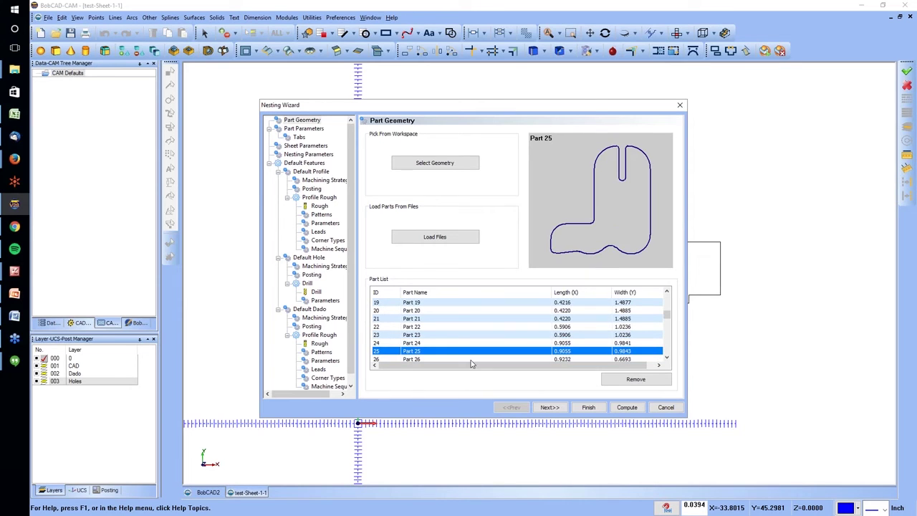
{"action": "key", "text": "Down"}
{"action": "key", "text": "Down"}
{"action": "key", "text": "Down"}
{"action": "key", "text": "Down"}
{"action": "key", "text": "Down"}
{"action": "key", "text": "Down"}
{"action": "key", "text": "Down"}
{"action": "key", "text": "Down"}
{"action": "key", "text": "Down"}
{"action": "key", "text": "Down"}
{"action": "key", "text": "Down"}
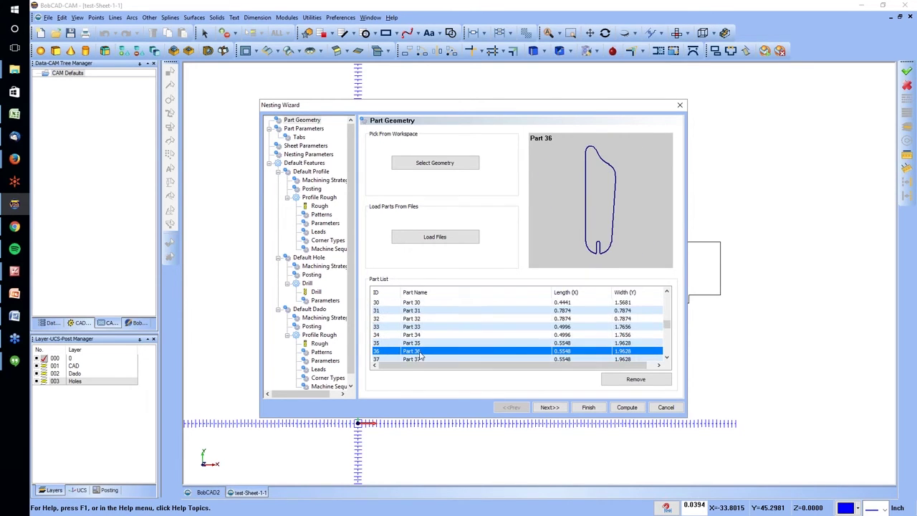
{"action": "key", "text": "Down"}
{"action": "key", "text": "Down"}
{"action": "key", "text": "Down"}
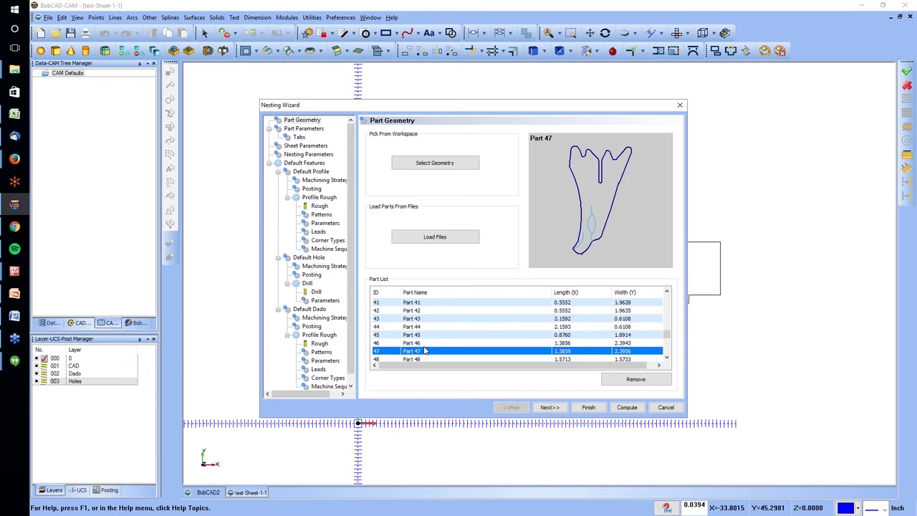
{"action": "key", "text": "Down"}
{"action": "key", "text": "Down"}
{"action": "key", "text": "Down"}
{"action": "key", "text": "Down"}
{"action": "key", "text": "Down"}
{"action": "key", "text": "Down"}
{"action": "key", "text": "Down"}
{"action": "key", "text": "Down"}
{"action": "key", "text": "Down"}
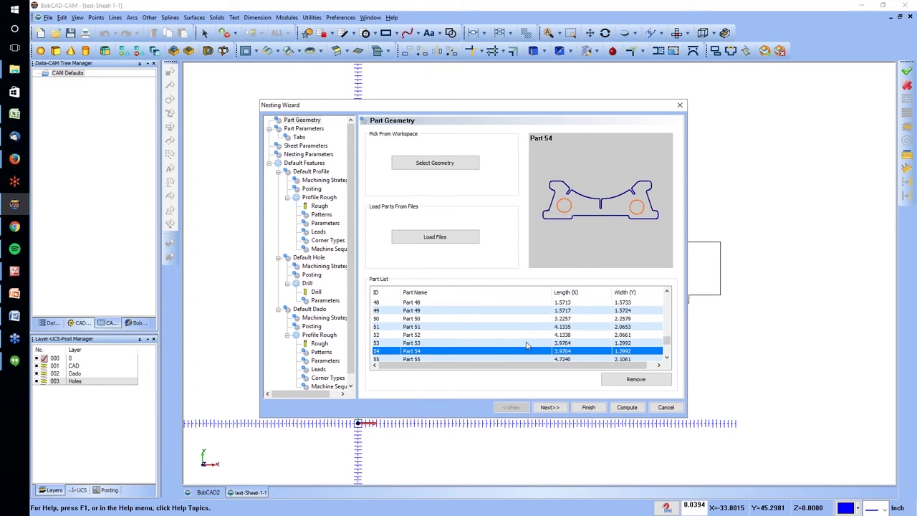
{"action": "key", "text": "Down"}
{"action": "key", "text": "Down"}
{"action": "key", "text": "Down"}
{"action": "key", "text": "Down"}
{"action": "key", "text": "Down"}
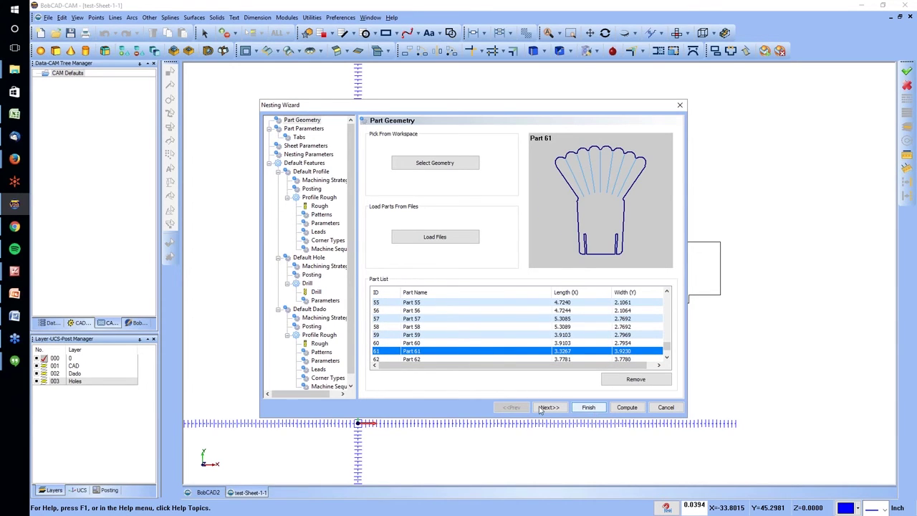
Review the part parameters, the default hole's drill tool and cycle parameters, and the default dado's rough tool and patterns.
{"action": "left_click", "coordinate": [548, 407]}
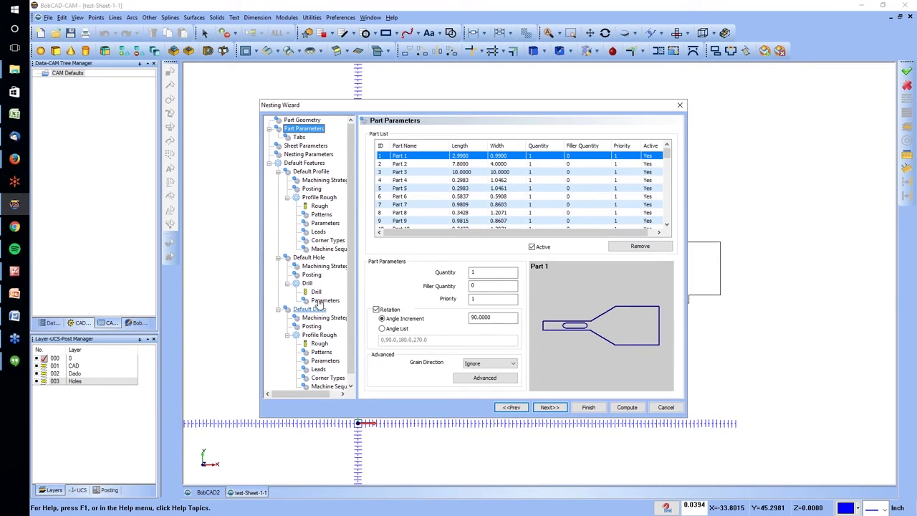
{"action": "scroll", "coordinate": [311, 322], "scroll_direction": "down", "scroll_amount": 1}
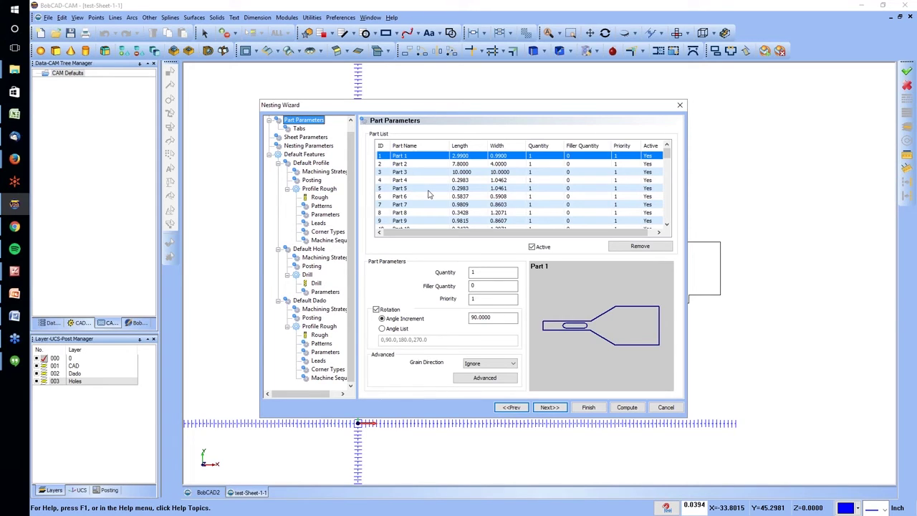
{"action": "scroll", "coordinate": [435, 185], "scroll_direction": "down", "scroll_amount": 18}
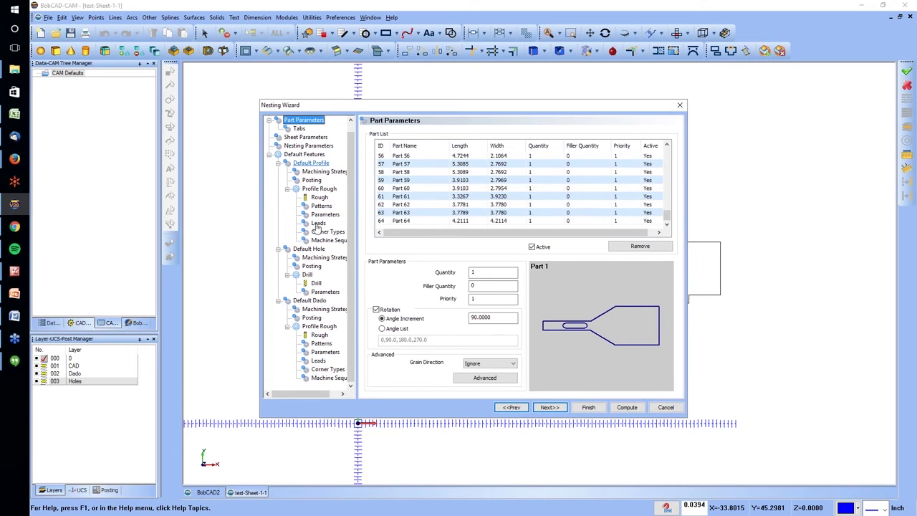
{"action": "left_click", "coordinate": [307, 274]}
{"action": "left_click", "coordinate": [316, 284]}
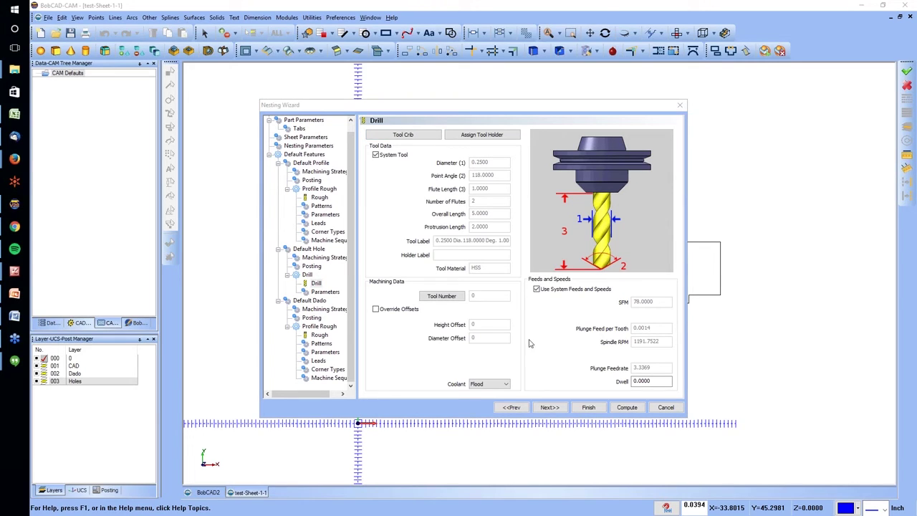
{"action": "left_click", "coordinate": [318, 292]}
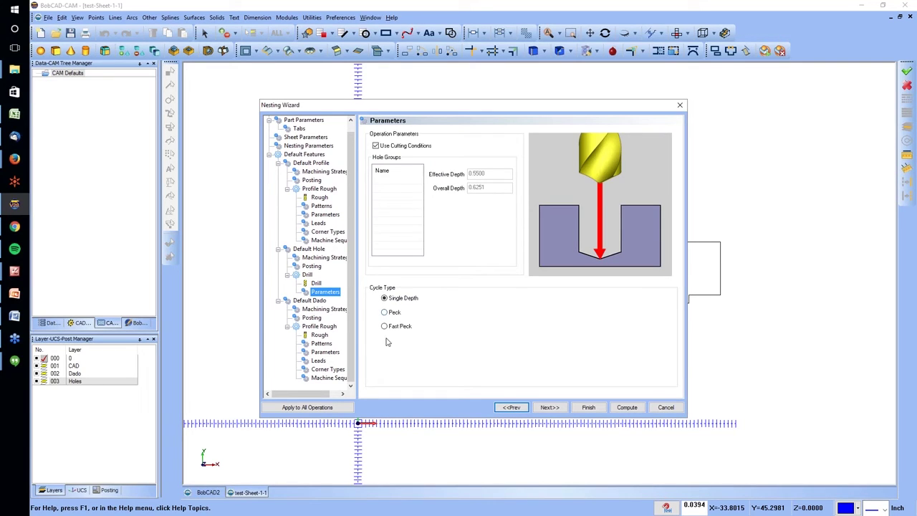
{"action": "left_click", "coordinate": [322, 309]}
{"action": "left_click", "coordinate": [317, 335]}
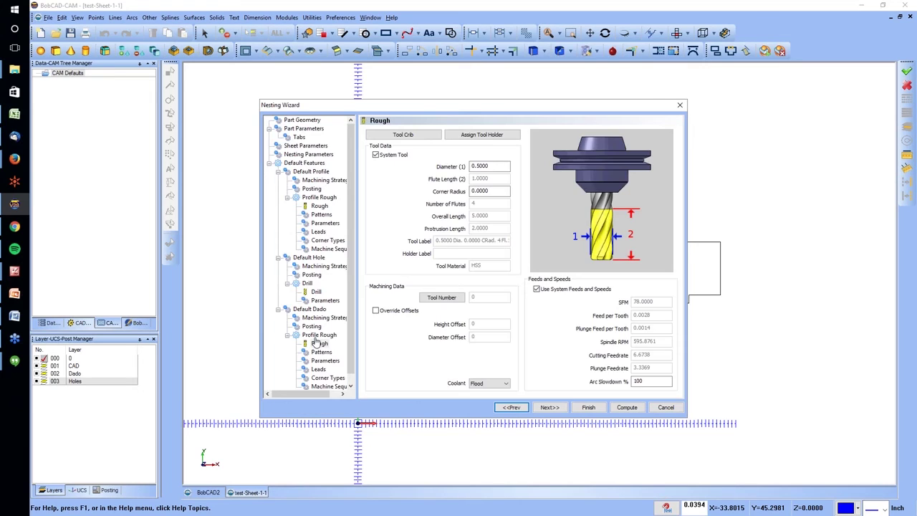
{"action": "left_click", "coordinate": [320, 352]}
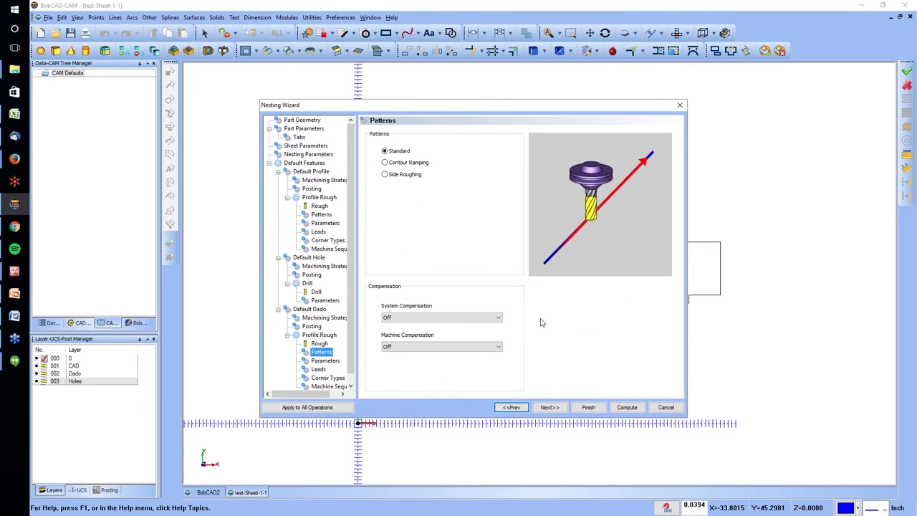
Compute the nesting job with the default rectangular sheet.
{"action": "left_click", "coordinate": [627, 407]}
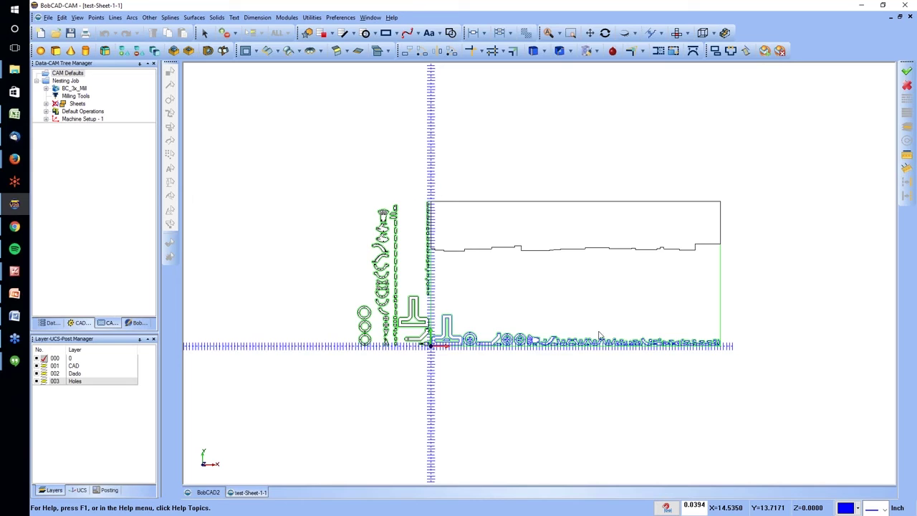
{"action": "scroll", "coordinate": [559, 319], "scroll_direction": "up", "scroll_amount": 2}
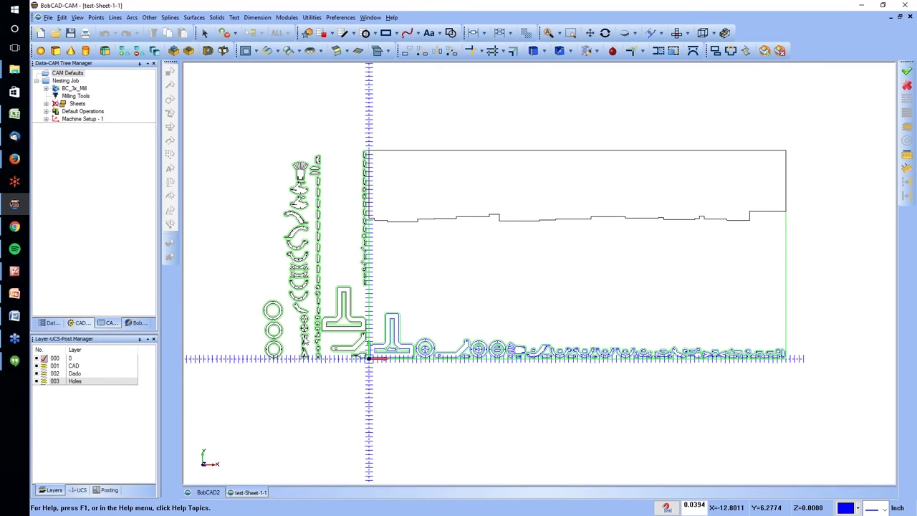
Edit the nesting job and make Sheet-1 a custom shape, using the stepped remnant outline in the drawing as its geometry.
{"action": "right_click", "coordinate": [67, 81]}
{"action": "left_click", "coordinate": [351, 174]}
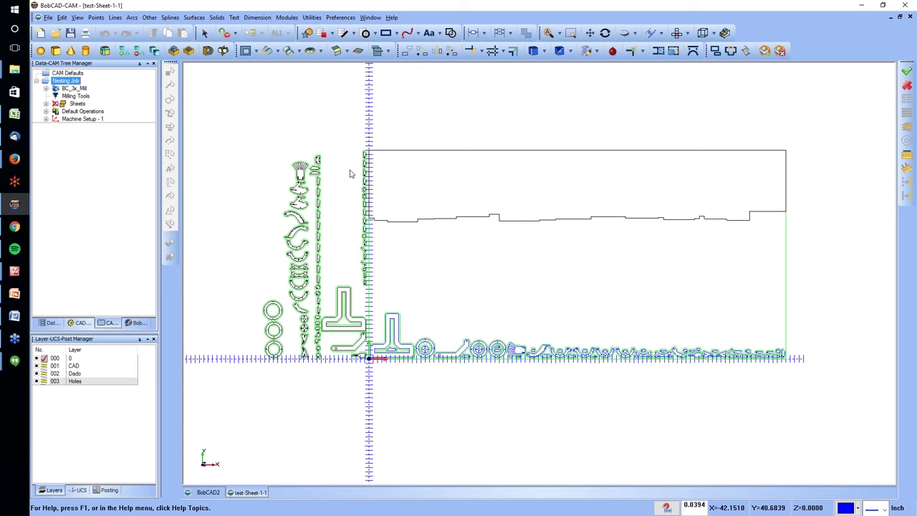
{"action": "left_click", "coordinate": [305, 144]}
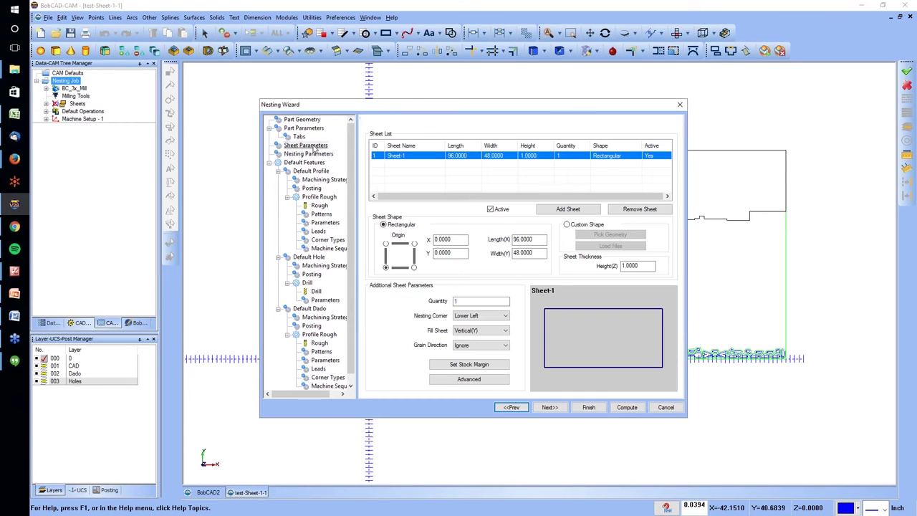
{"action": "left_click", "coordinate": [566, 224]}
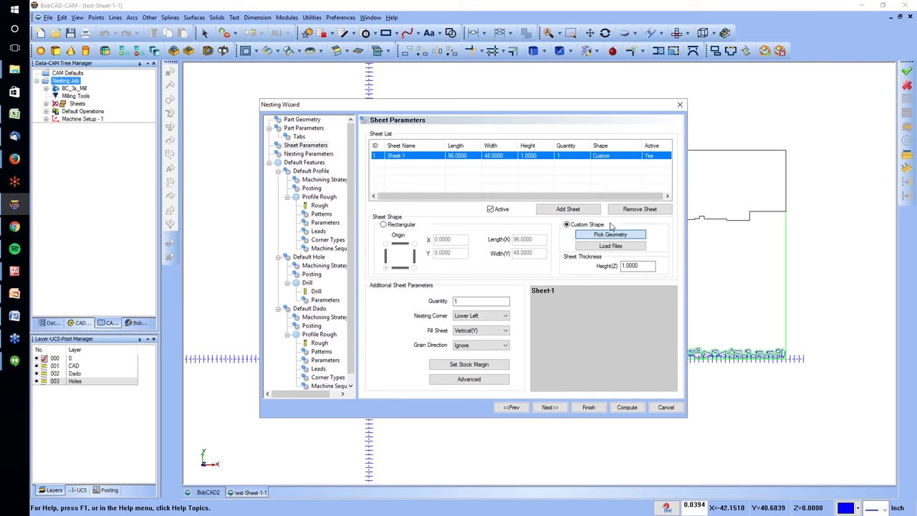
{"action": "left_click", "coordinate": [610, 234]}
{"action": "left_click", "coordinate": [609, 217]}
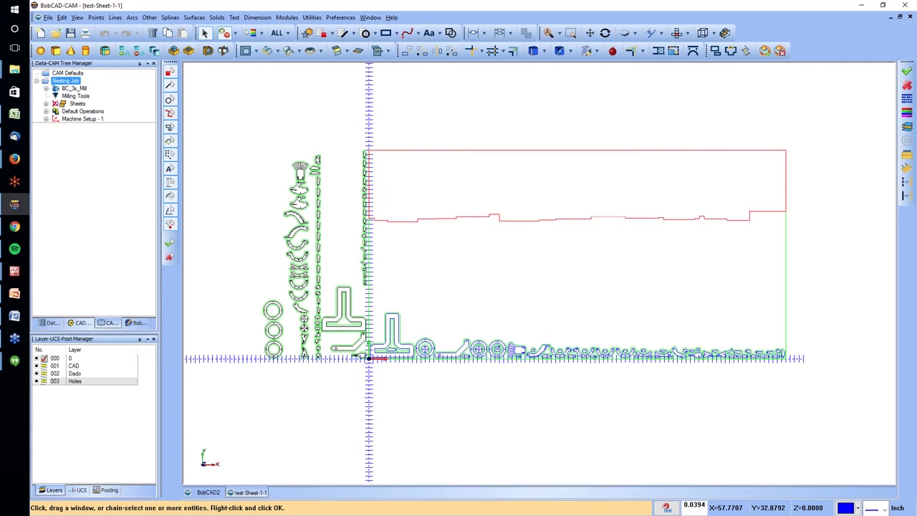
{"action": "right_click", "coordinate": [628, 156]}
{"action": "left_click", "coordinate": [666, 161]}
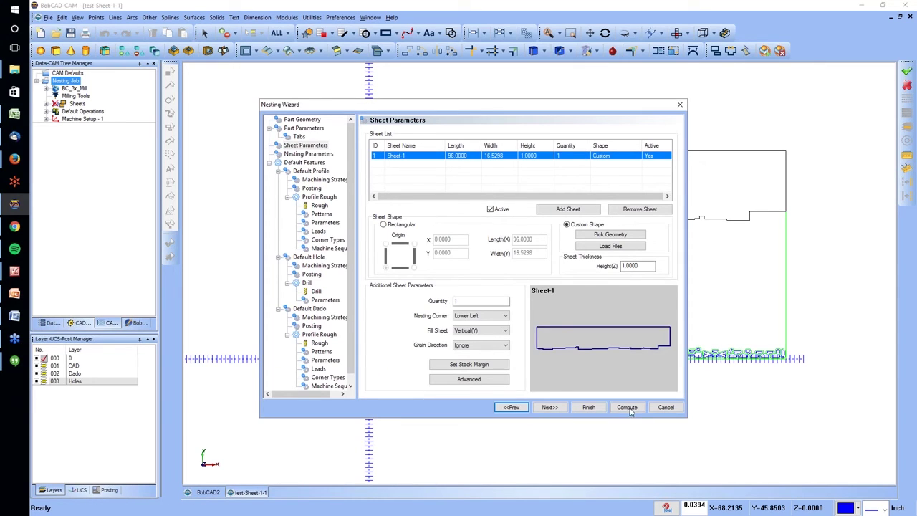
Recompute the nesting on the custom sheet and inspect how the parts fit along the stepped edge.
{"action": "left_click", "coordinate": [626, 407]}
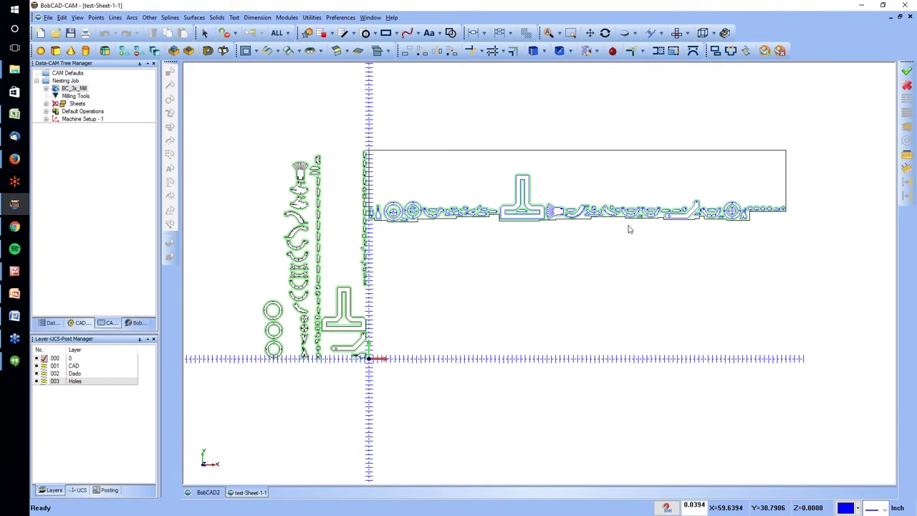
{"action": "scroll", "coordinate": [629, 229], "scroll_direction": "up", "scroll_amount": 2}
{"action": "scroll", "coordinate": [246, 212], "scroll_direction": "up", "scroll_amount": 2}
{"action": "scroll", "coordinate": [245, 211], "scroll_direction": "up", "scroll_amount": 3}
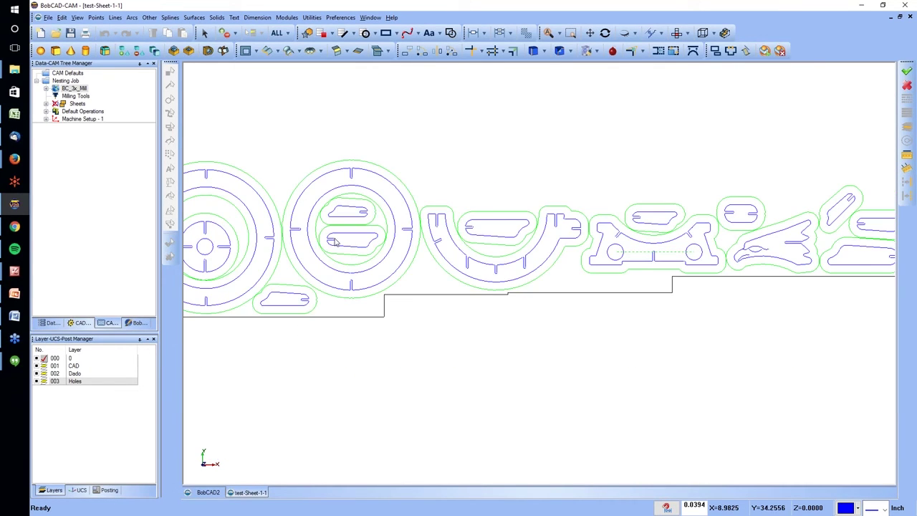
{"action": "scroll", "coordinate": [358, 241], "scroll_direction": "down", "scroll_amount": 1}
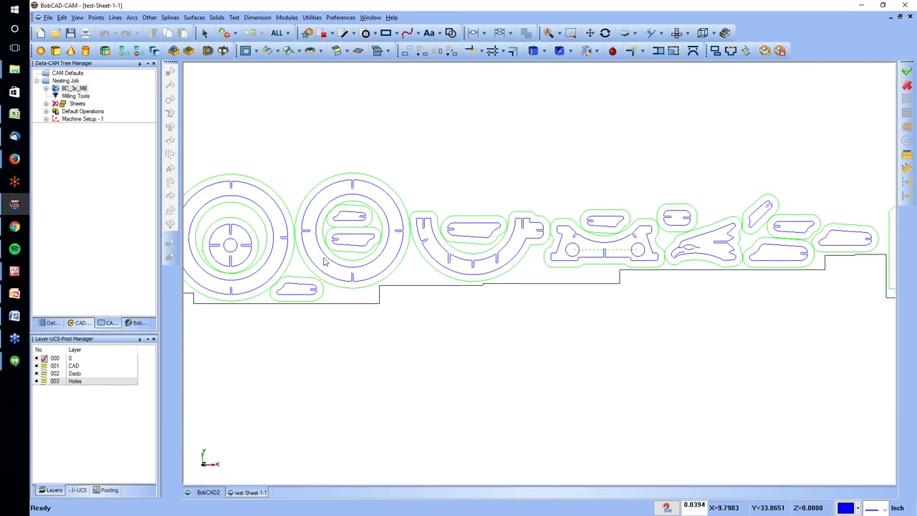
{"action": "scroll", "coordinate": [389, 235], "scroll_direction": "down", "scroll_amount": 3}
{"action": "scroll", "coordinate": [685, 207], "scroll_direction": "down", "scroll_amount": 2}
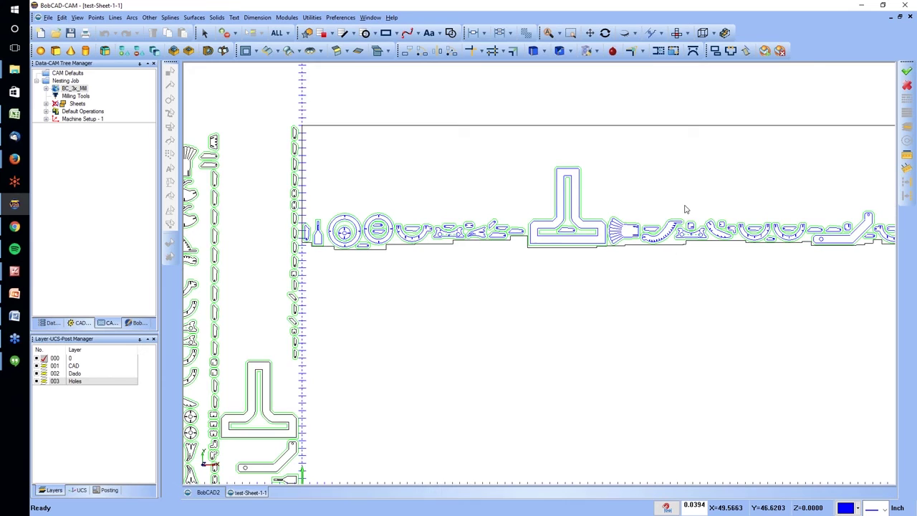
Edit the nesting job's part parameters and set the quantity of Part 1 through Part 64 to 5 each.
{"action": "scroll", "coordinate": [812, 244], "scroll_direction": "down", "scroll_amount": 3}
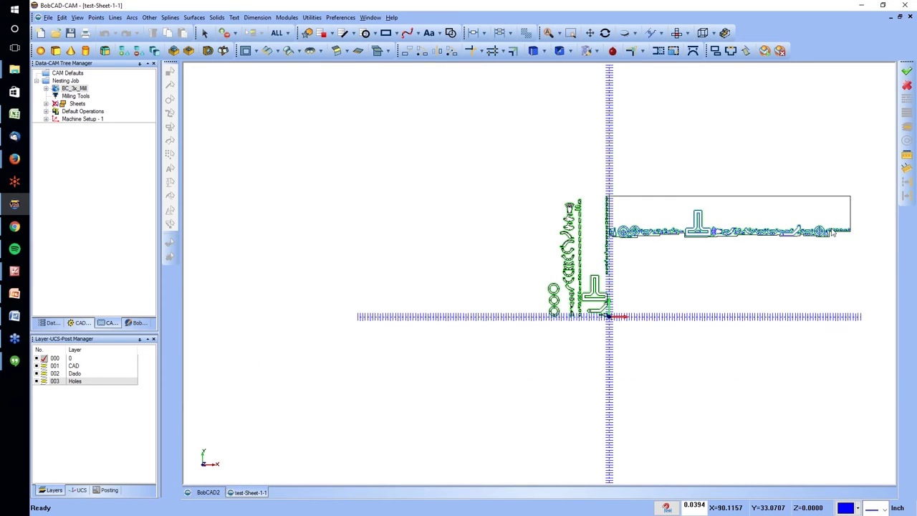
{"action": "scroll", "coordinate": [844, 240], "scroll_direction": "up", "scroll_amount": 3}
{"action": "left_click", "coordinate": [77, 104]}
{"action": "left_click", "coordinate": [71, 82]}
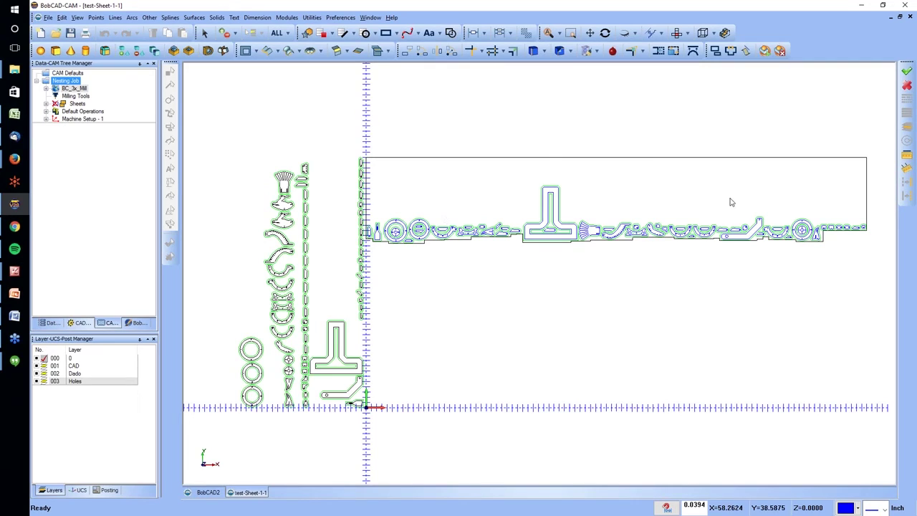
{"action": "right_click", "coordinate": [66, 82]}
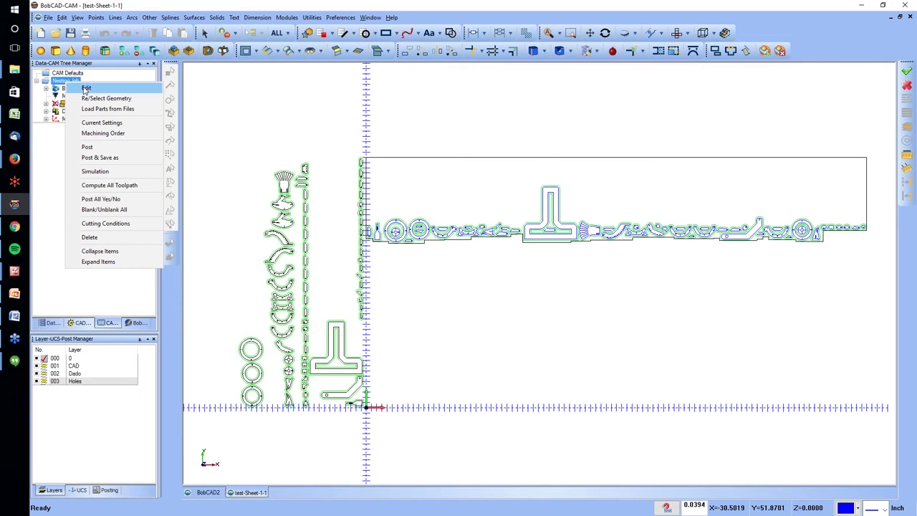
{"action": "left_click", "coordinate": [85, 88]}
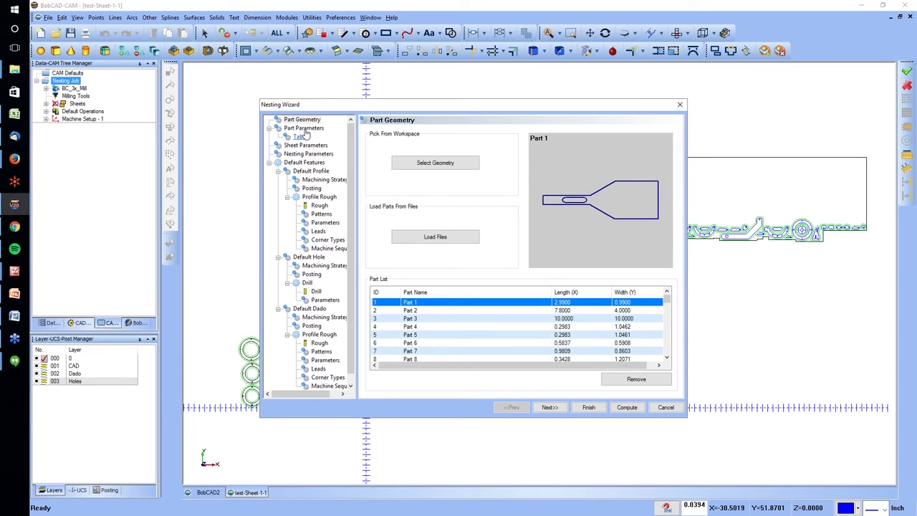
{"action": "left_click", "coordinate": [303, 128]}
{"action": "scroll", "coordinate": [462, 207], "scroll_direction": "down", "scroll_amount": 13}
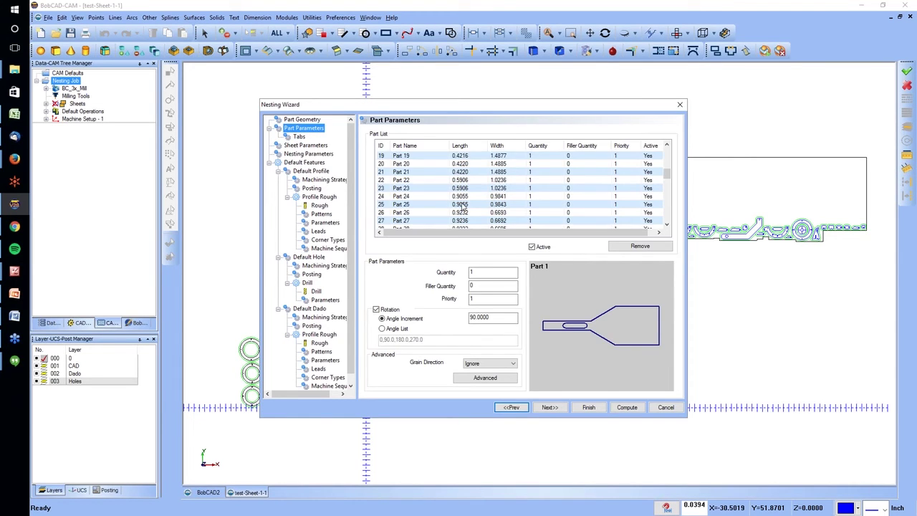
{"action": "scroll", "coordinate": [462, 206], "scroll_direction": "down", "scroll_amount": 6}
{"action": "left_click", "coordinate": [434, 219], "text": "shift"}
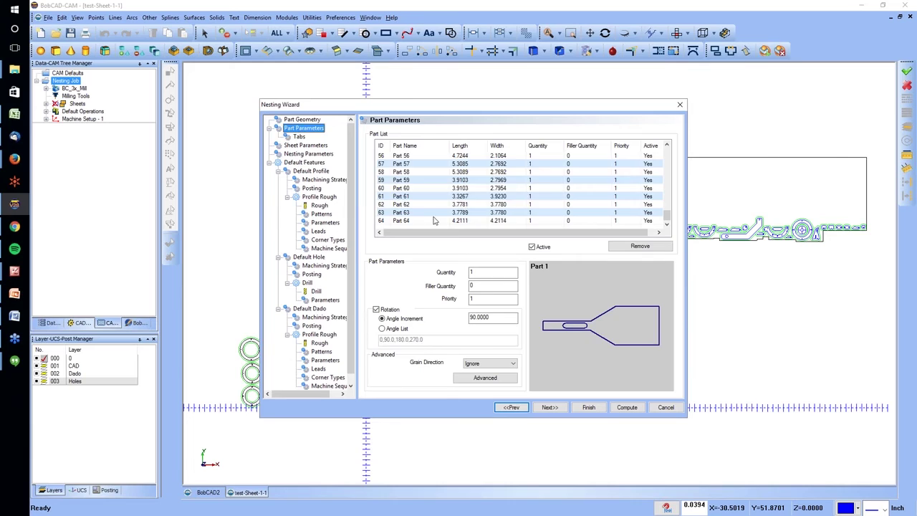
{"action": "type", "text": "5"}
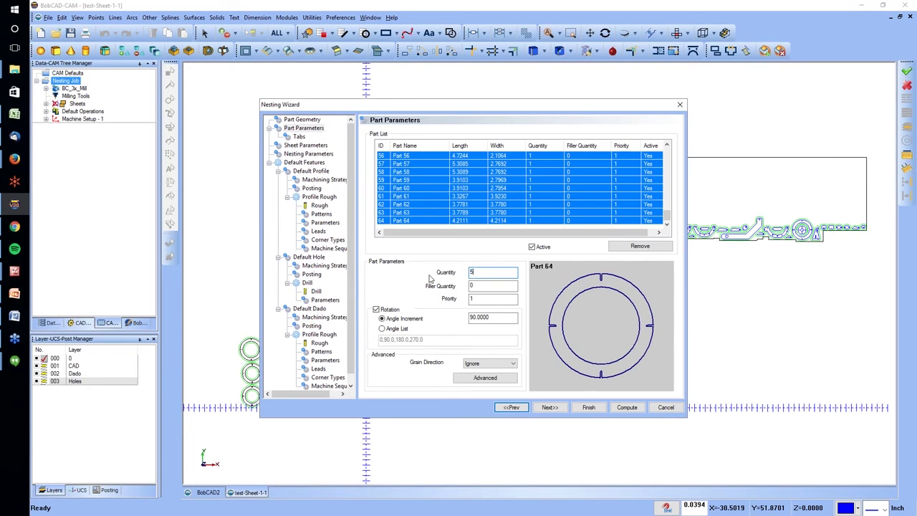
Compute the nesting with the increased quantities and inspect how the parts fill the custom sheet down to its stepped edge.
{"action": "left_click", "coordinate": [621, 408]}
{"action": "left_click", "coordinate": [633, 413]}
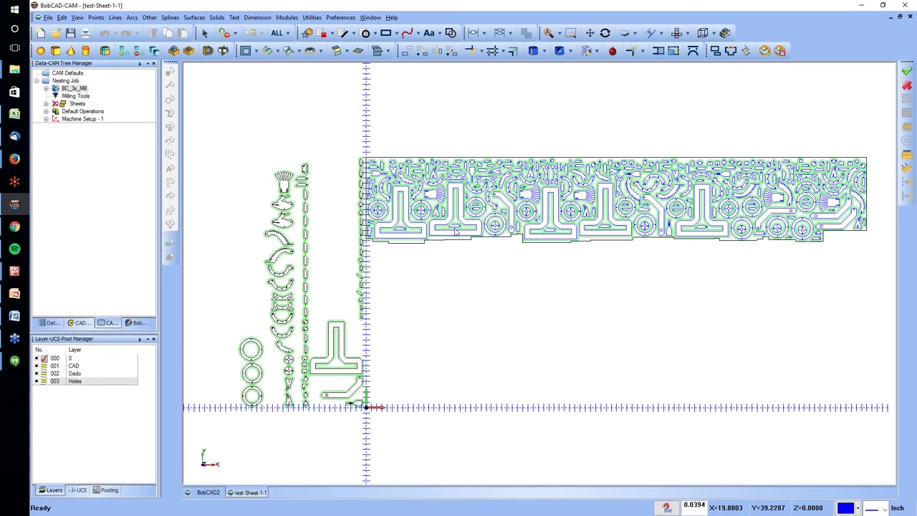
{"action": "scroll", "coordinate": [492, 220], "scroll_direction": "up", "scroll_amount": 2}
{"action": "scroll", "coordinate": [501, 223], "scroll_direction": "up", "scroll_amount": 2}
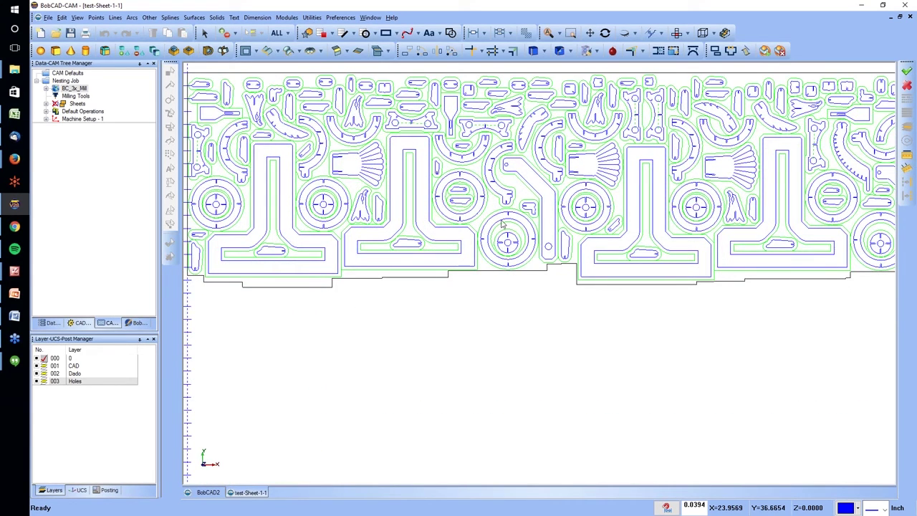
{"action": "scroll", "coordinate": [501, 224], "scroll_direction": "down", "scroll_amount": 3}
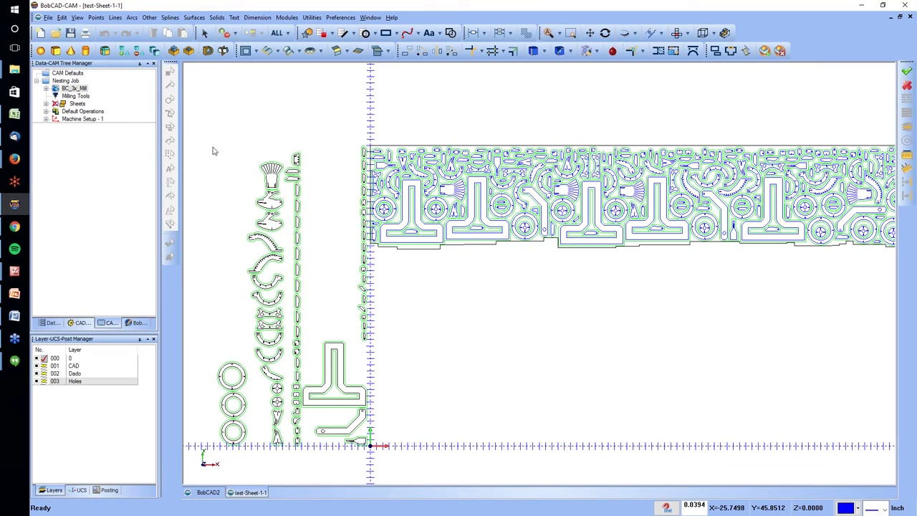
Show the nesting summary for the sheets and review the nested and leftover quantities, parts not nested and sheet utilization.
{"action": "left_click", "coordinate": [101, 111]}
{"action": "left_click", "coordinate": [78, 96]}
{"action": "left_click", "coordinate": [75, 103]}
{"action": "right_click", "coordinate": [73, 102]}
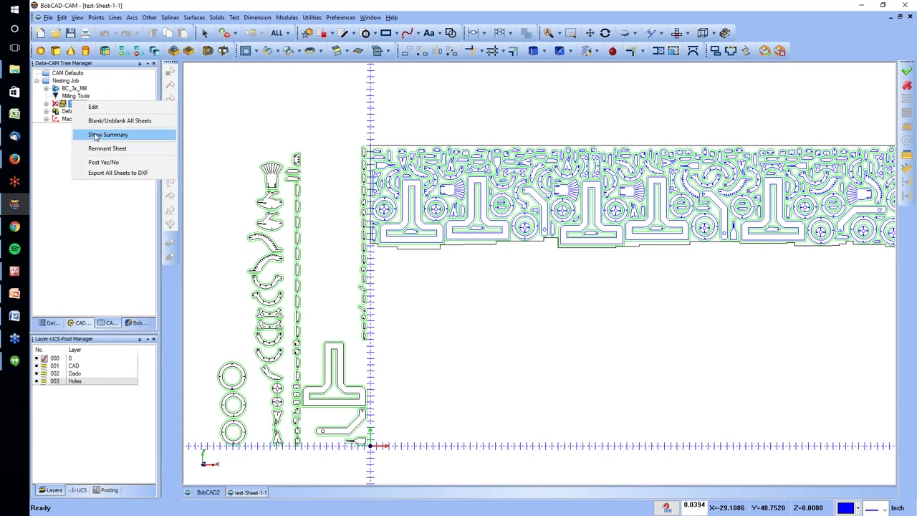
{"action": "left_click", "coordinate": [101, 135]}
{"action": "left_click_drag", "start_coordinate": [482, 326], "coordinate": [541, 327]}
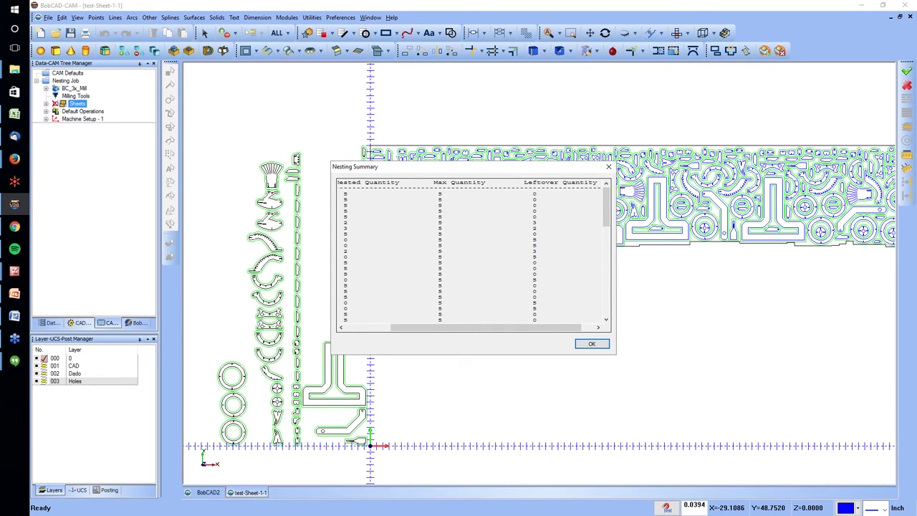
{"action": "scroll", "coordinate": [472, 251], "scroll_direction": "down", "scroll_amount": 5}
{"action": "scroll", "coordinate": [473, 251], "scroll_direction": "down", "scroll_amount": 4}
{"action": "scroll", "coordinate": [523, 252], "scroll_direction": "down", "scroll_amount": 3}
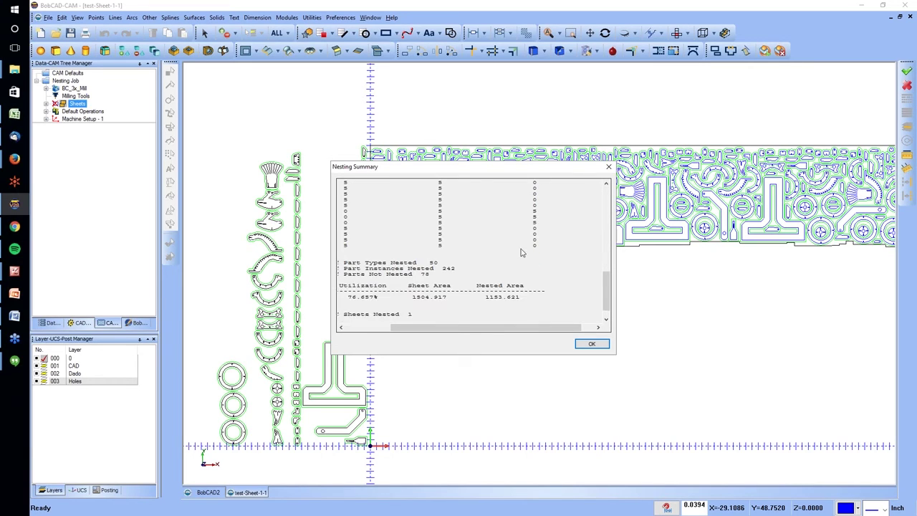
{"action": "left_click", "coordinate": [609, 166]}
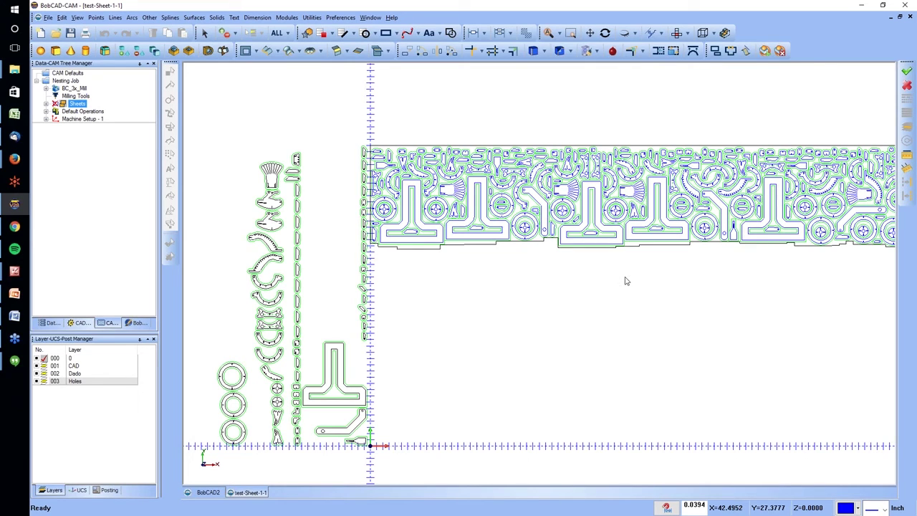
{"action": "scroll", "coordinate": [781, 307], "scroll_direction": "down", "scroll_amount": 4}
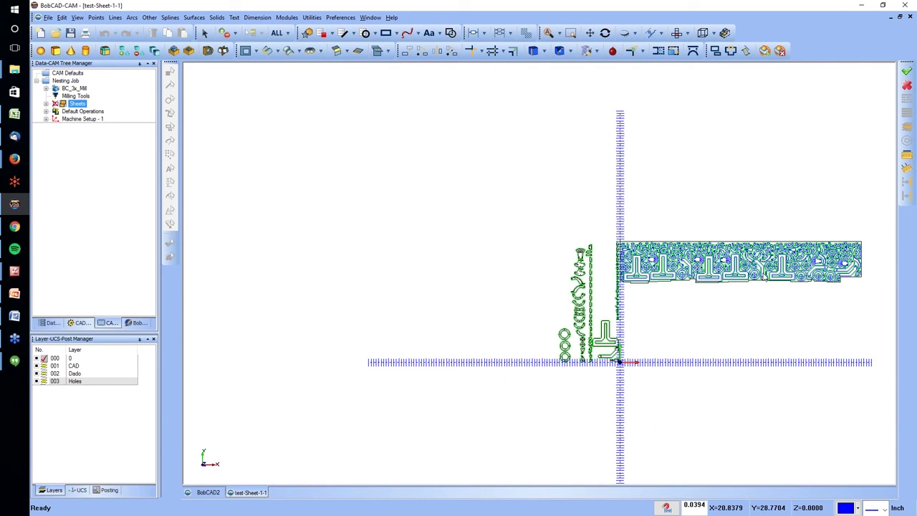
{"action": "scroll", "coordinate": [808, 282], "scroll_direction": "up", "scroll_amount": 1}
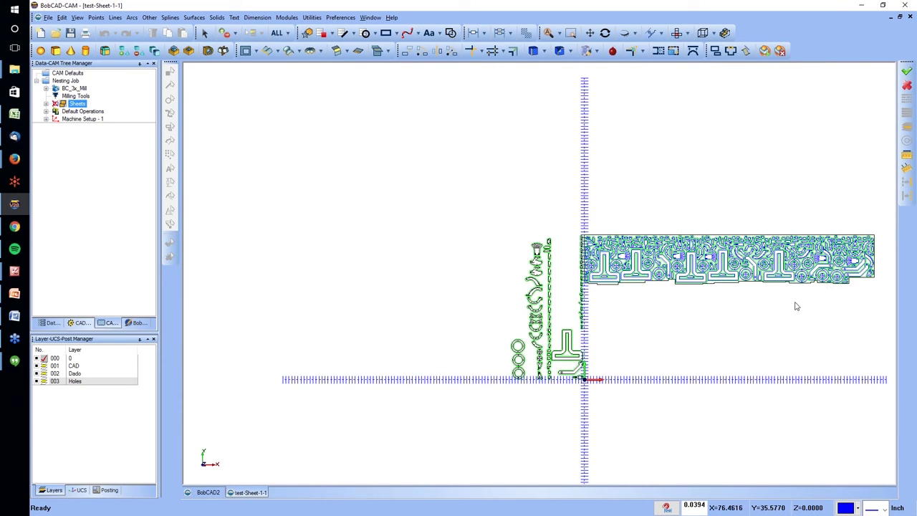
{"action": "scroll", "coordinate": [795, 305], "scroll_direction": "up", "scroll_amount": 2}
{"action": "scroll", "coordinate": [813, 283], "scroll_direction": "up", "scroll_amount": 1}
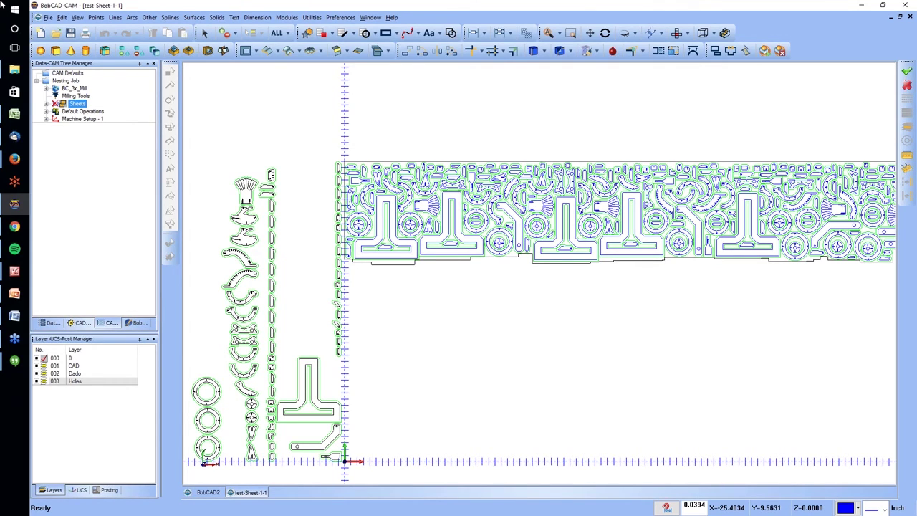
Switch to Microsoft Office Picture Manager to view the Nesting Pro Features list in NestingProFeatures.png.
{"action": "key", "text": "alt+Tab"}
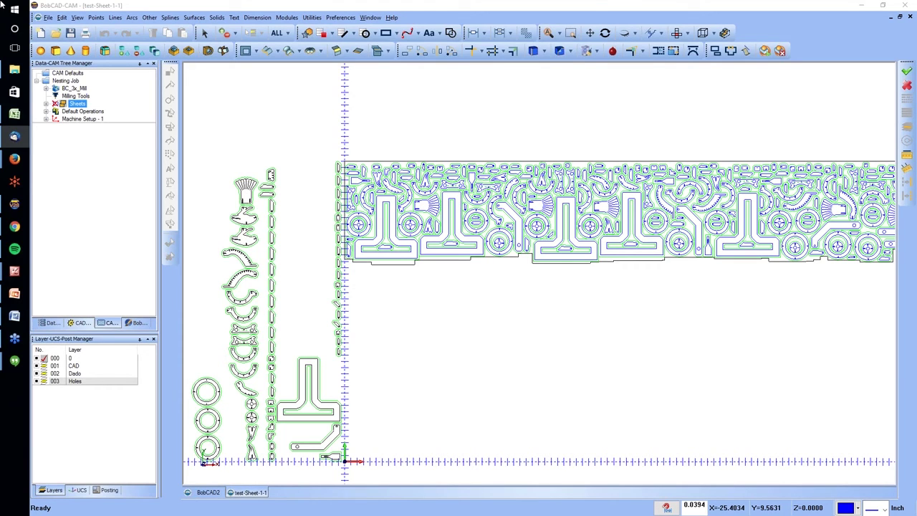
{"action": "left_click_drag", "start_coordinate": [1, 4], "coordinate": [411, 0]}
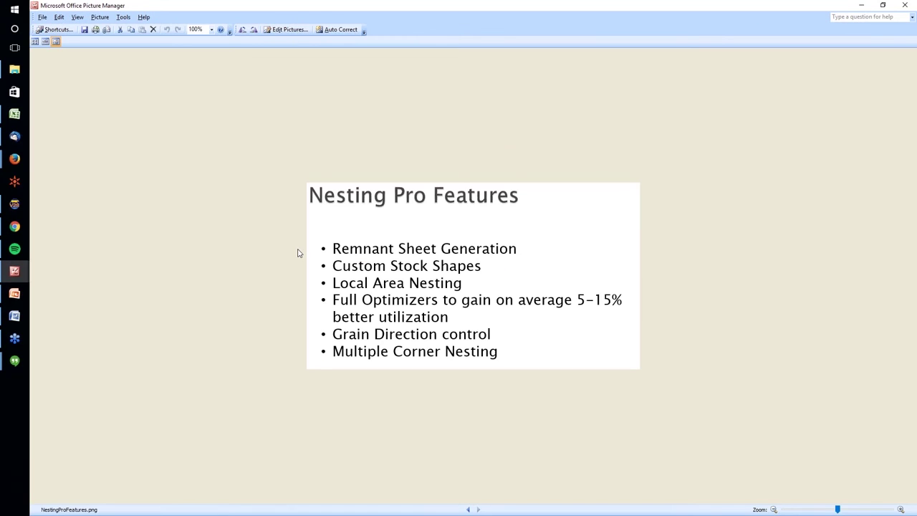